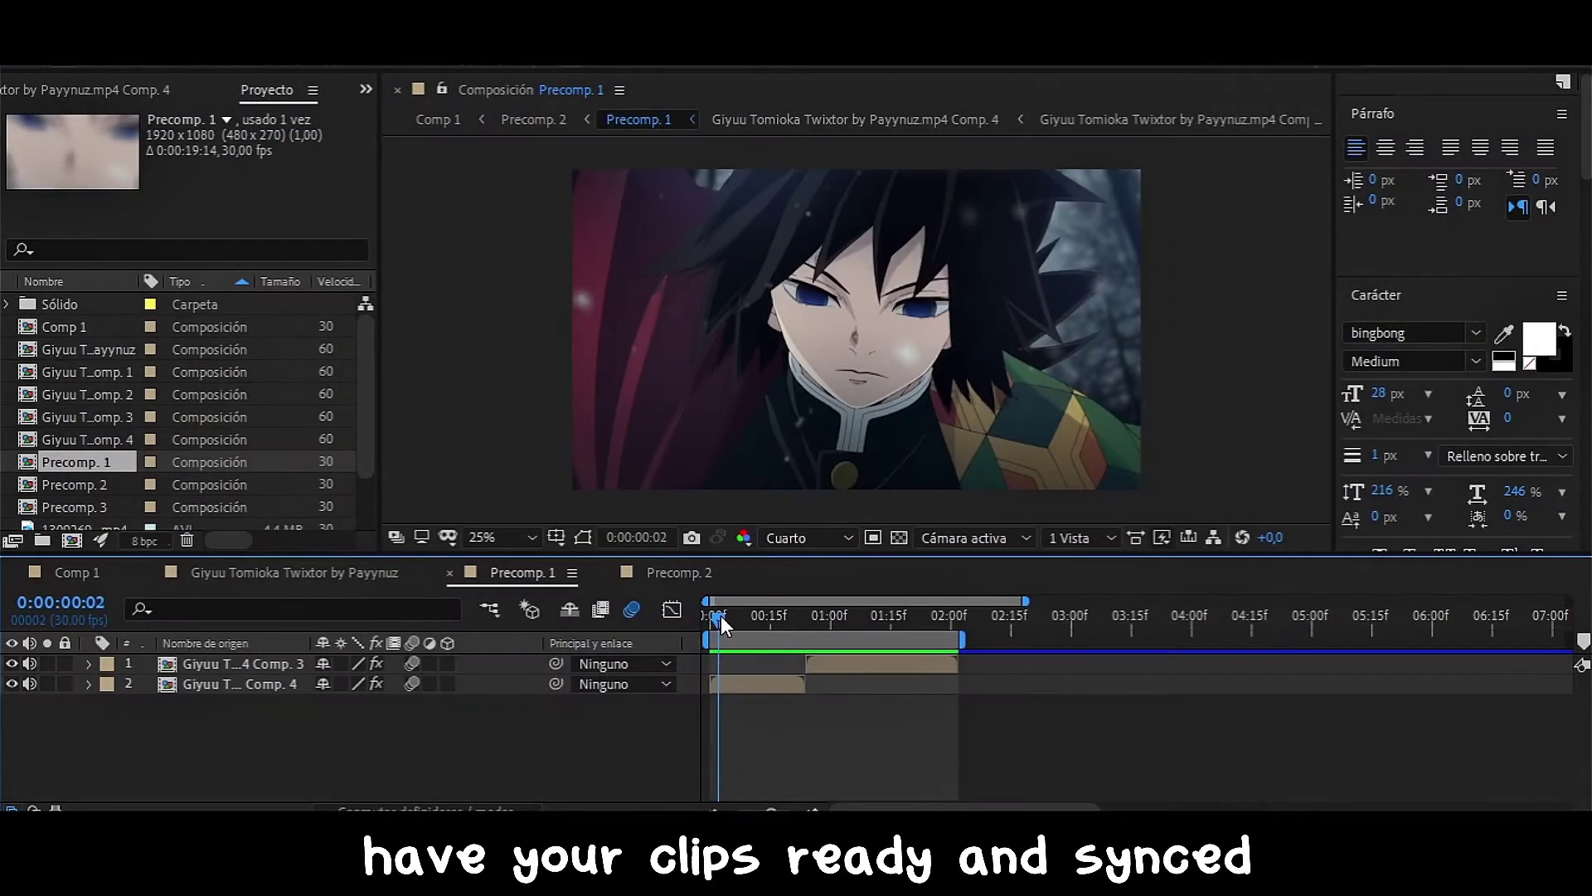
Add a Nulo 7 null above the first clip and trim it to end with that clip.
click(786, 808)
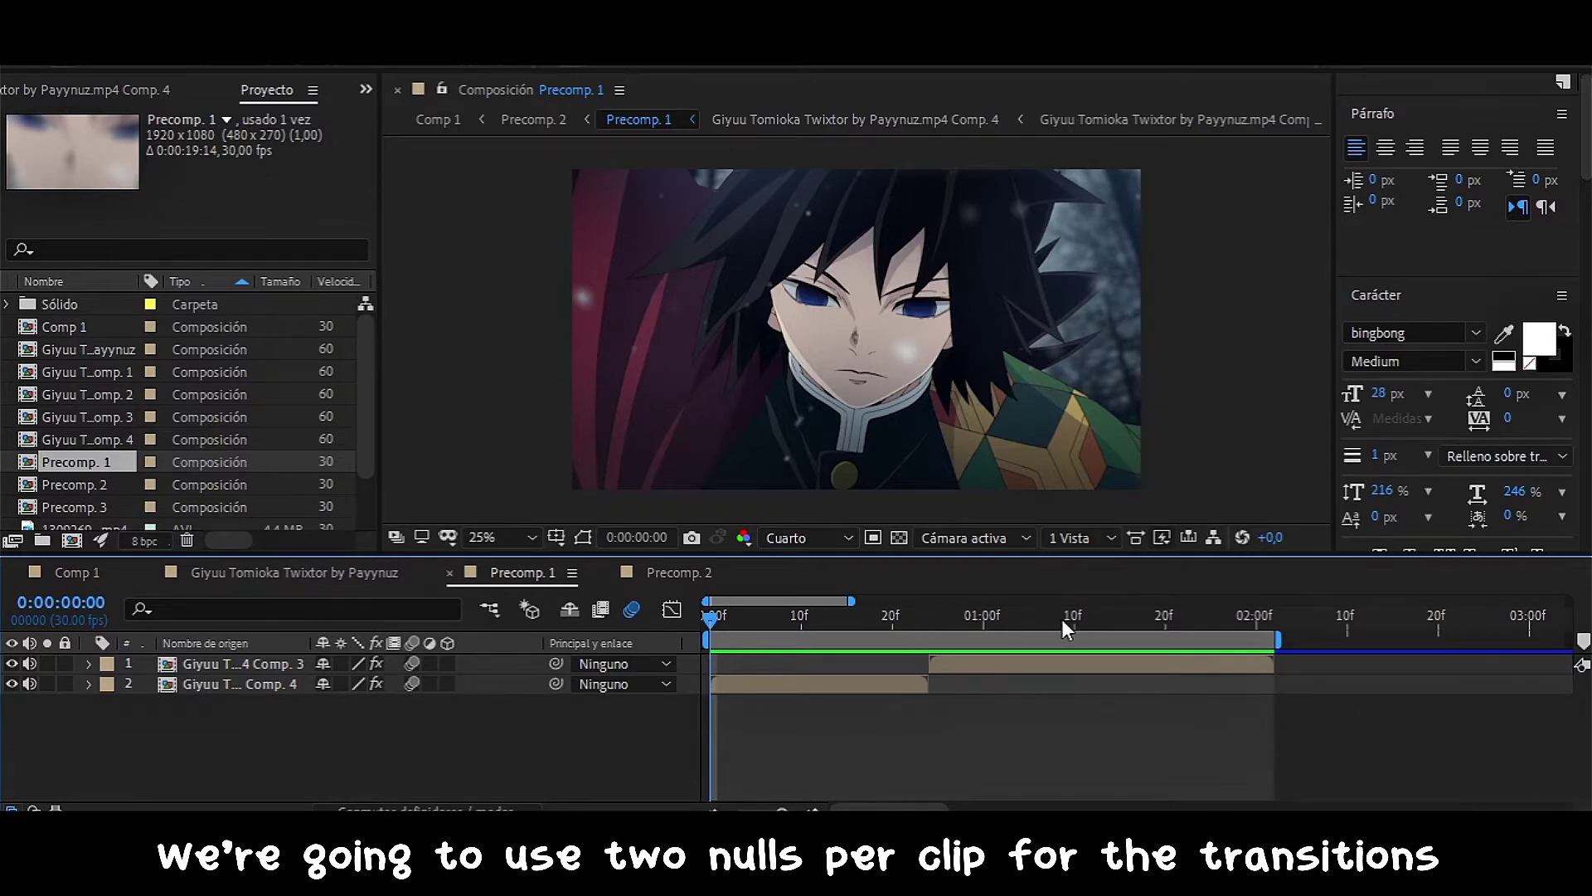
click(734, 686)
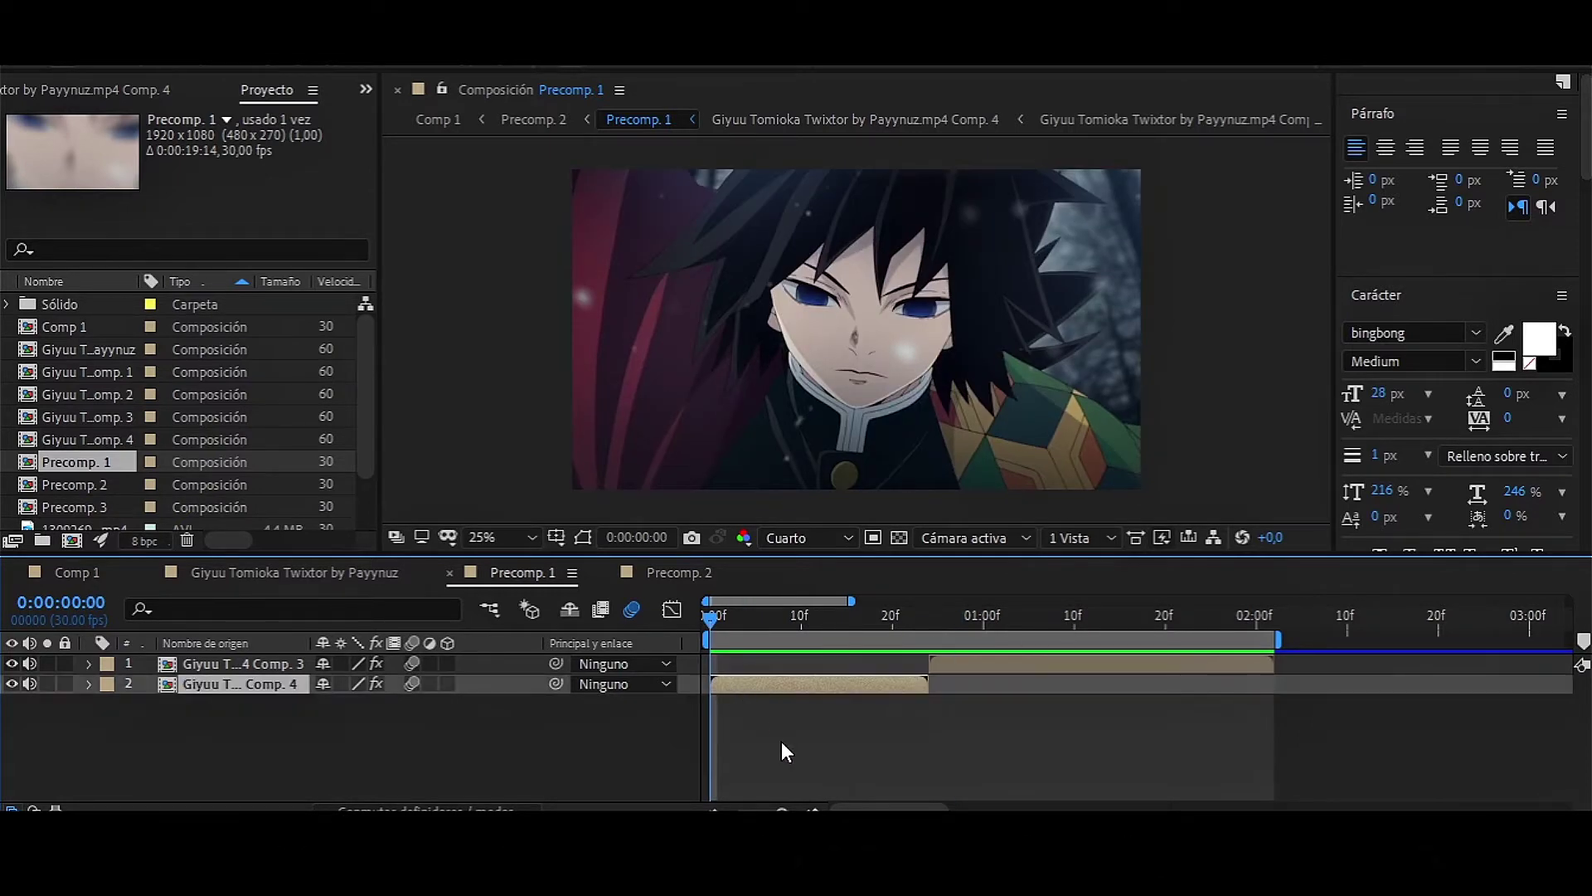
key(ctrl+alt+shift+y)
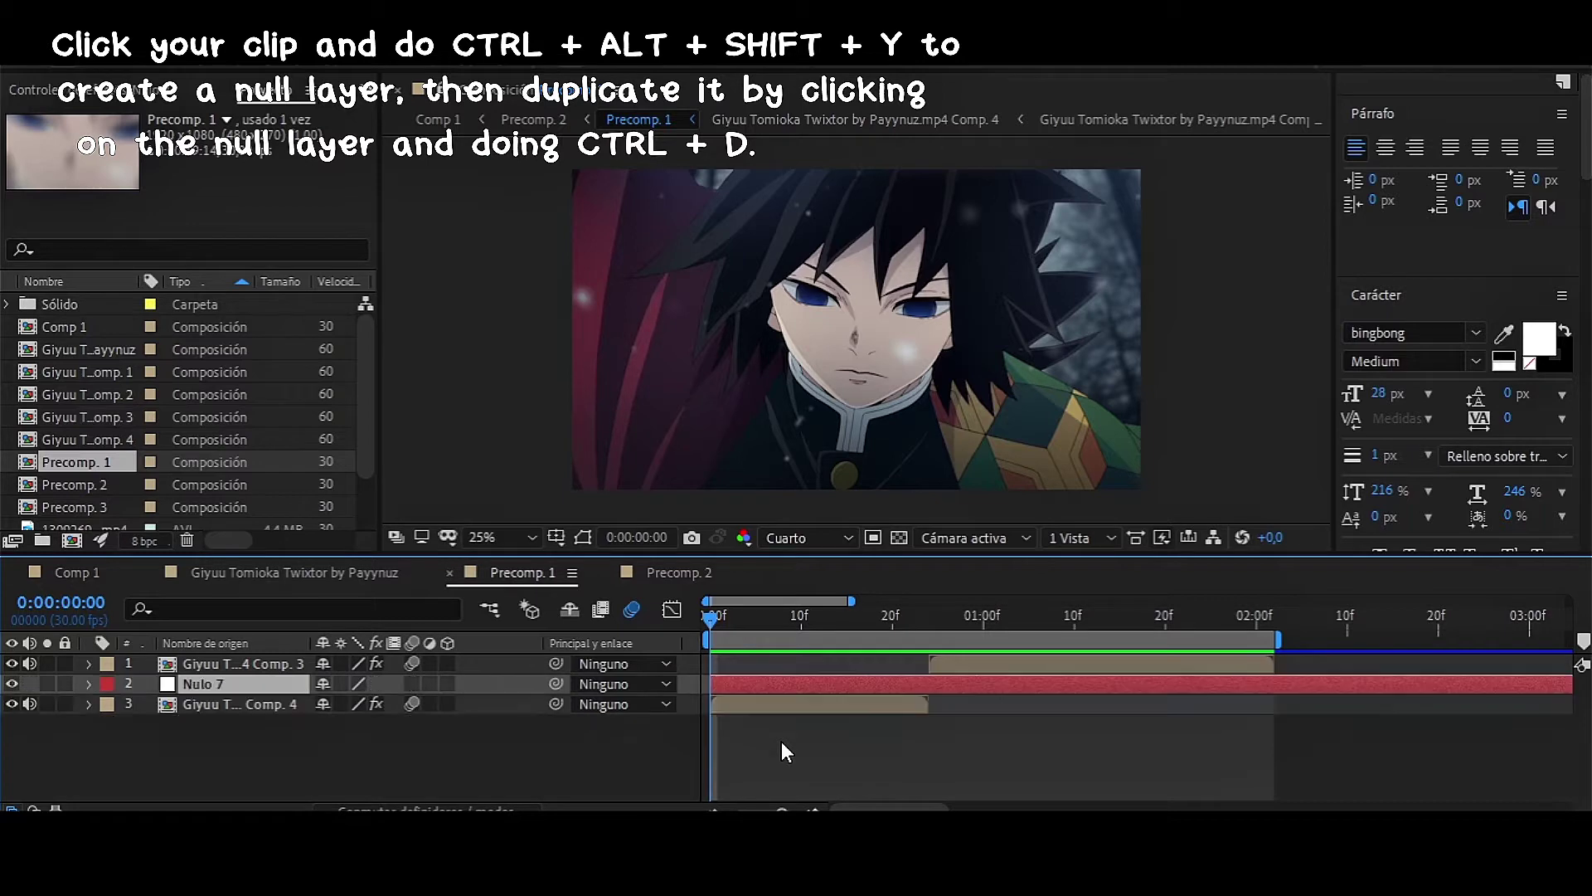
drag(914, 621, 928, 621)
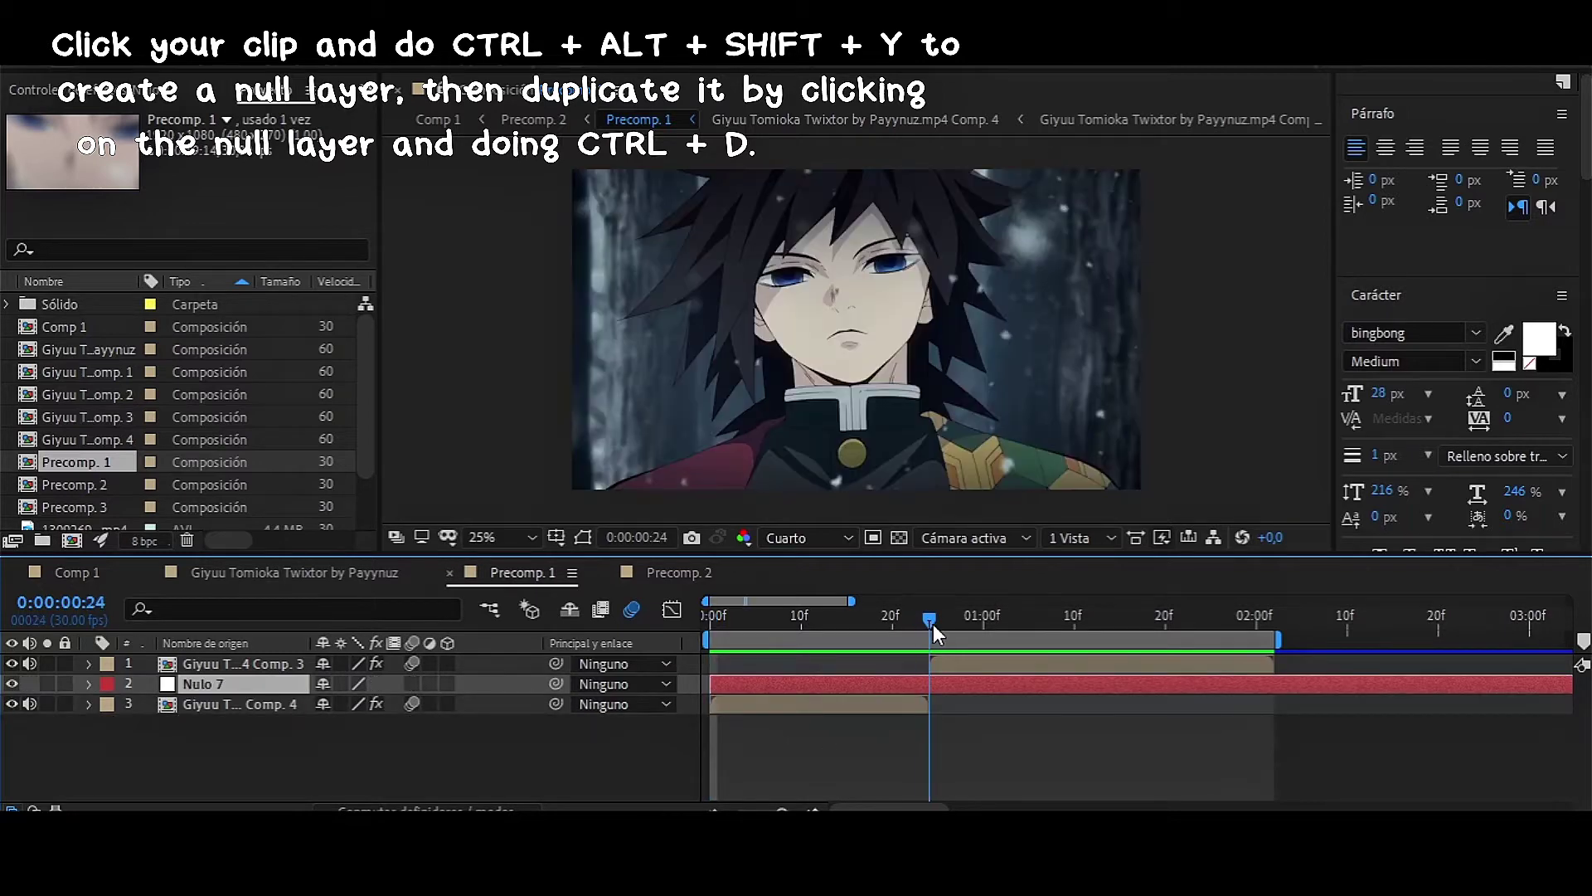
key(ctrl+shift+d)
key(Delete)
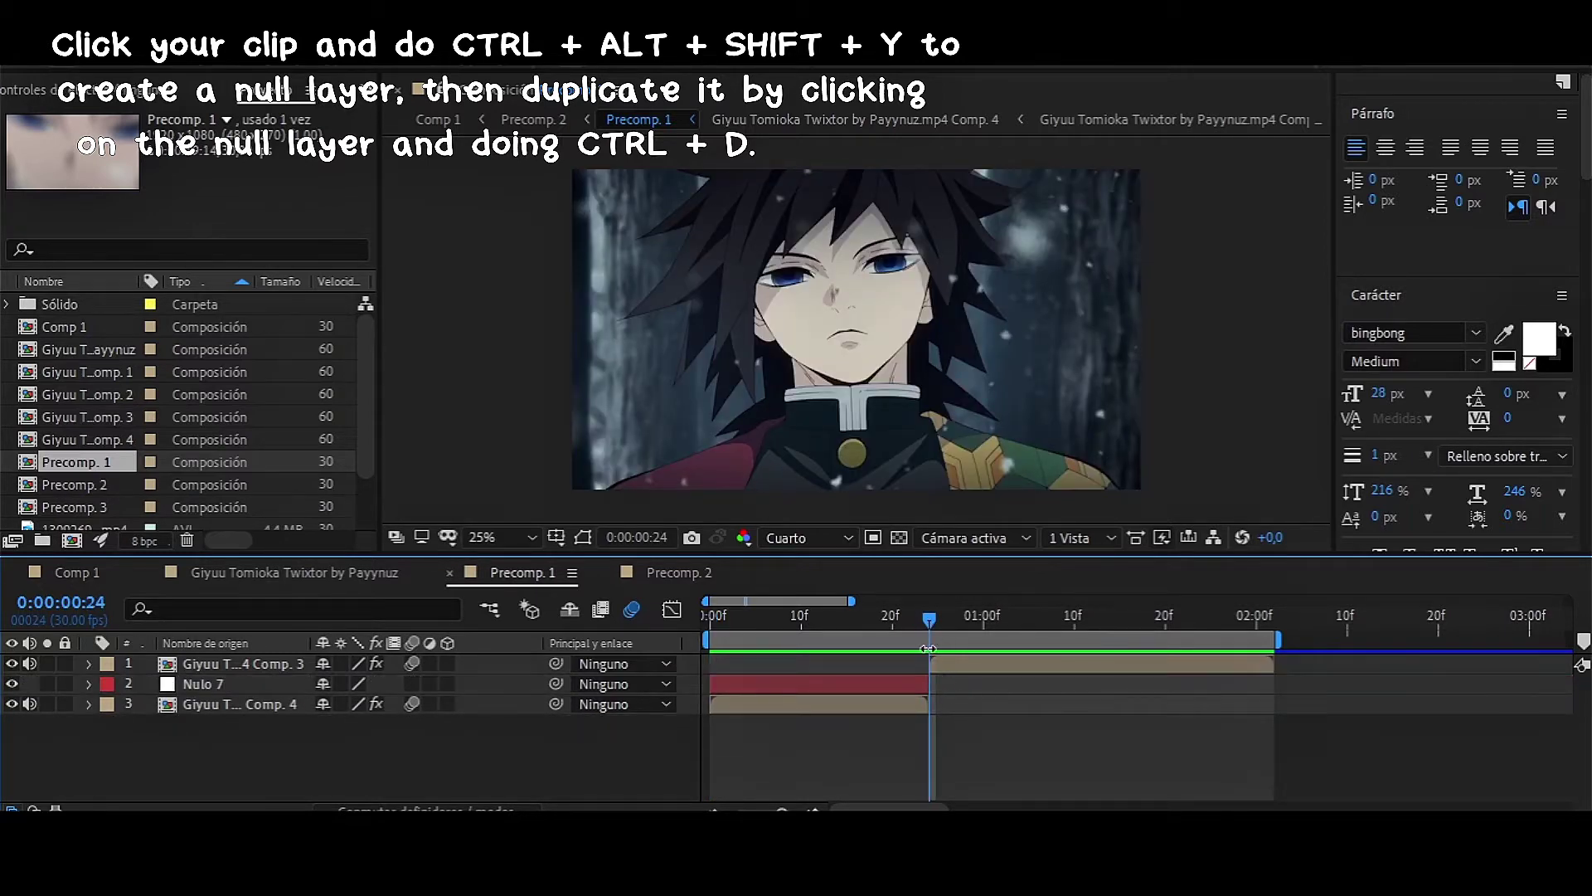
Duplicate Nulo 7, parent Comp. 4 to the layer-3 null, and parent that null to the other.
click(702, 625)
click(740, 683)
key(ctrl+d)
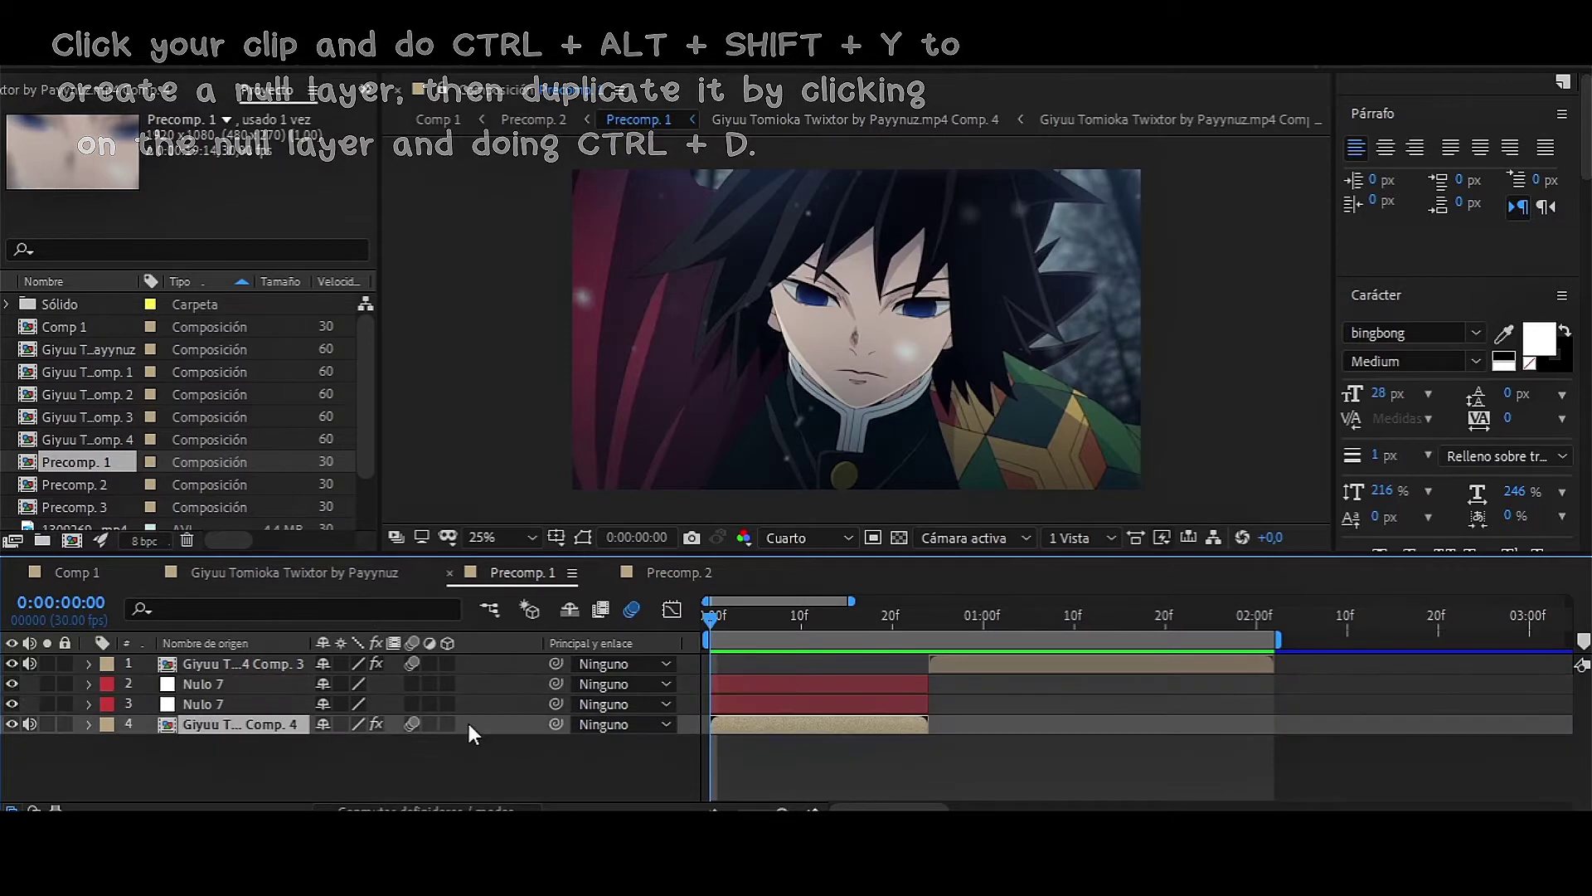
drag(555, 724, 207, 698)
click(207, 698)
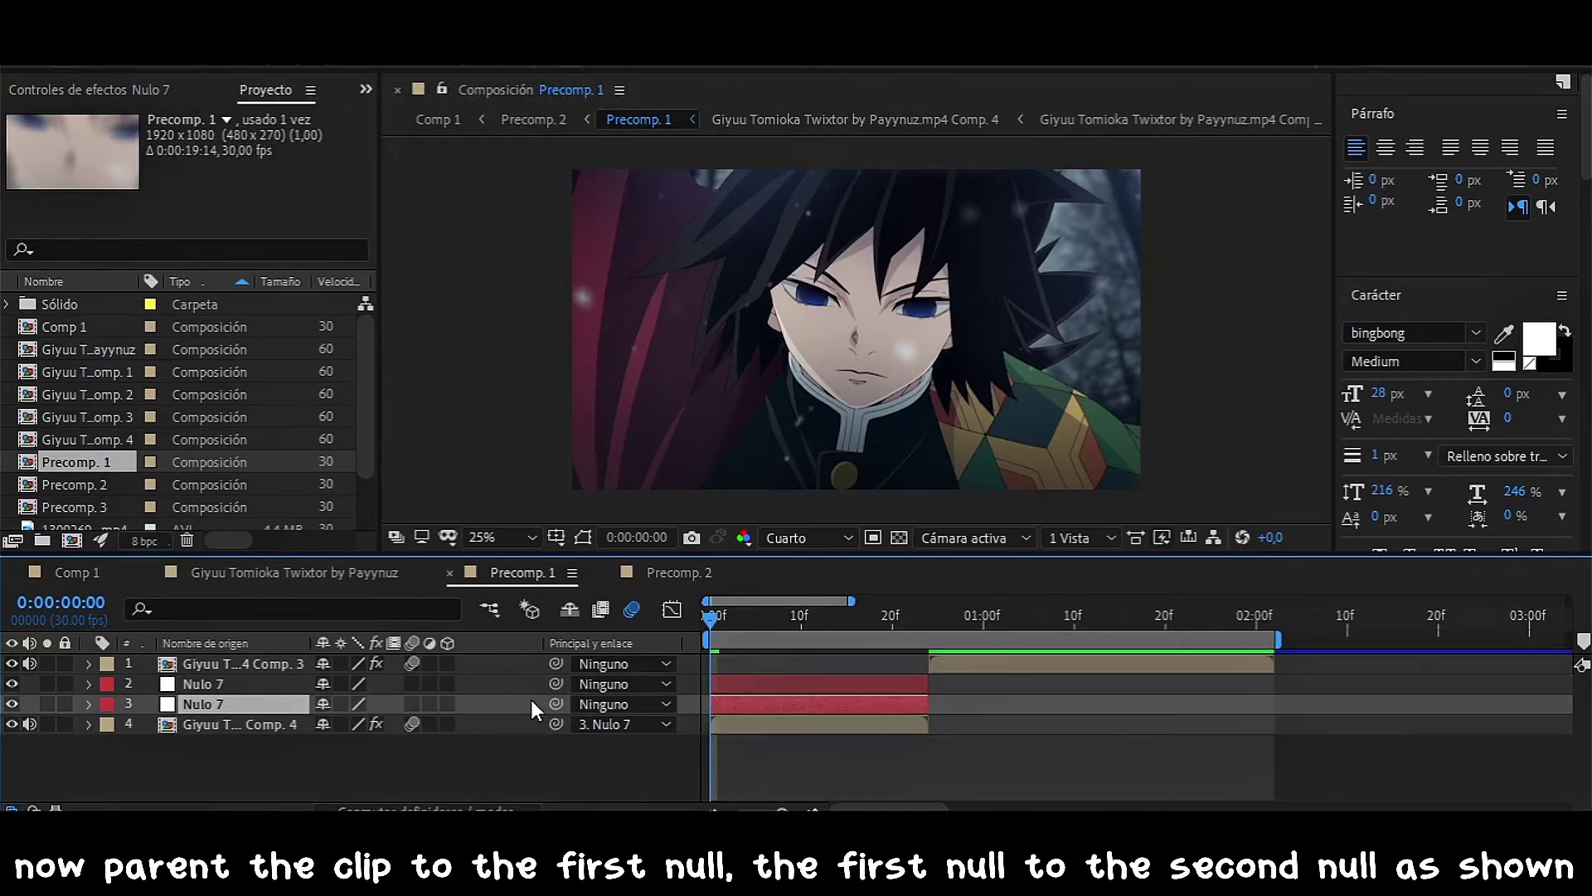
drag(469, 703, 239, 682)
Select the second clip and set the current time to its first frame.
click(245, 666)
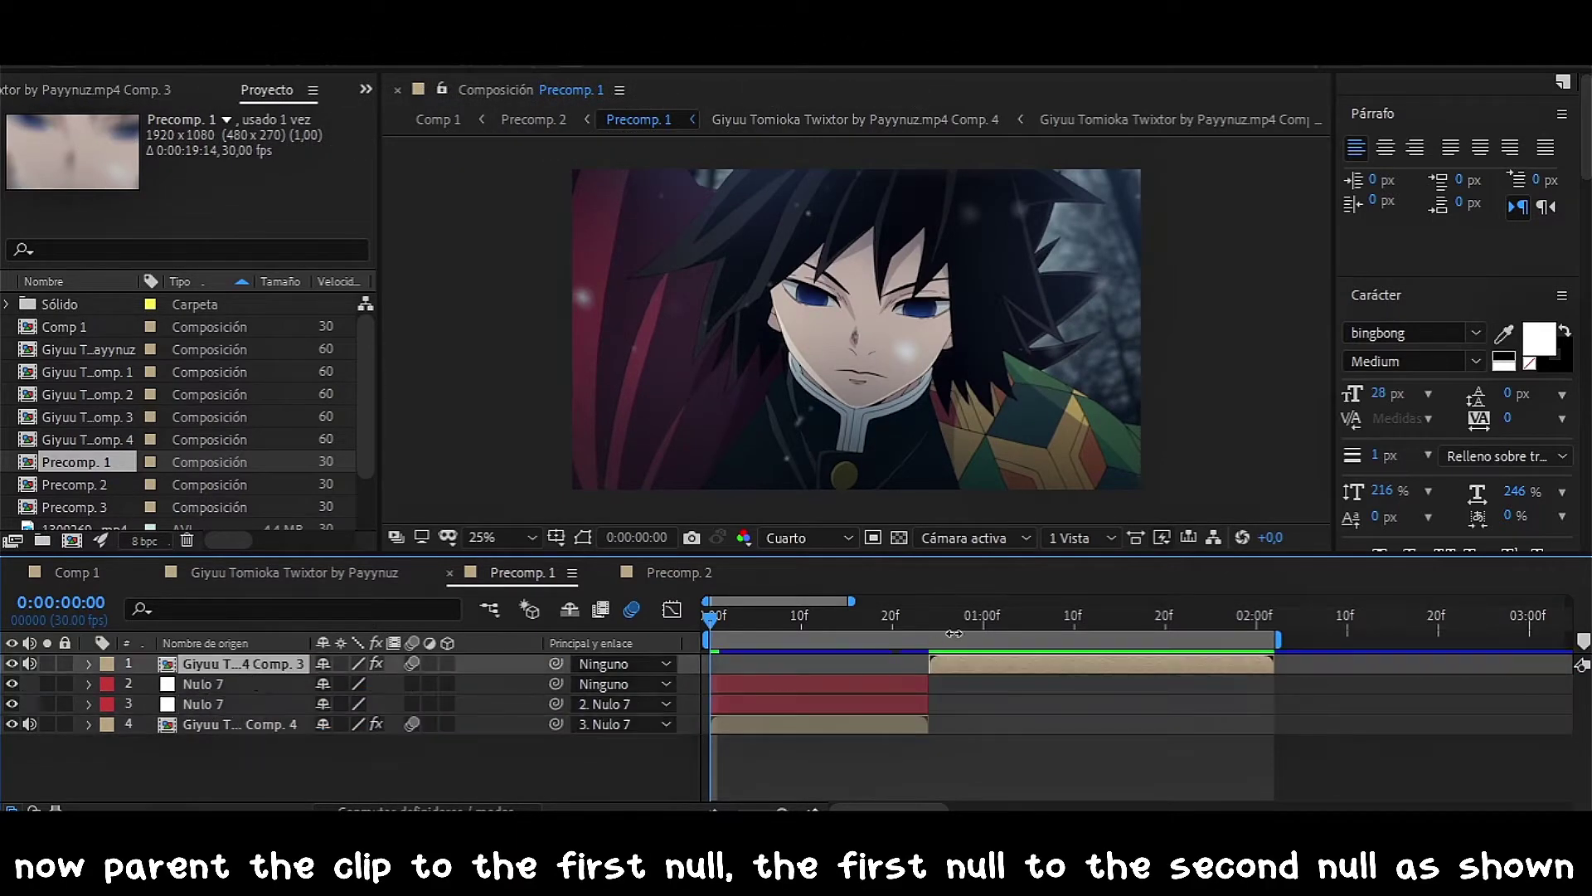
click(937, 627)
key(Page_Up)
Add a Nulo 8 null and trim it to match the second clip's span.
key(ctrl+alt+shift+y)
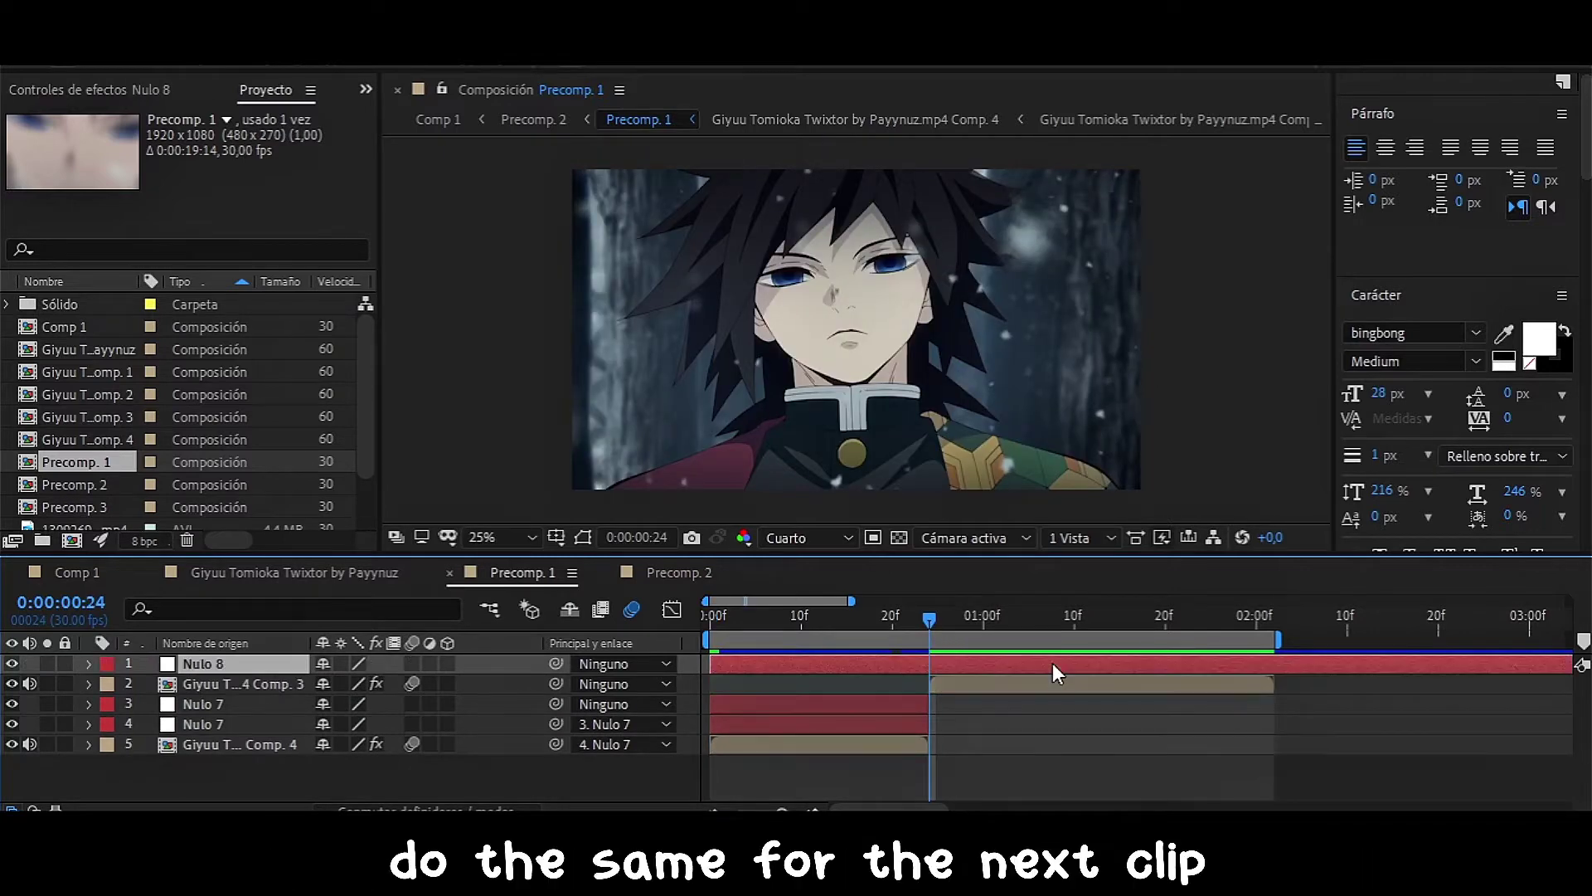
key(ctrl+shift+d)
drag(1252, 619, 1274, 619)
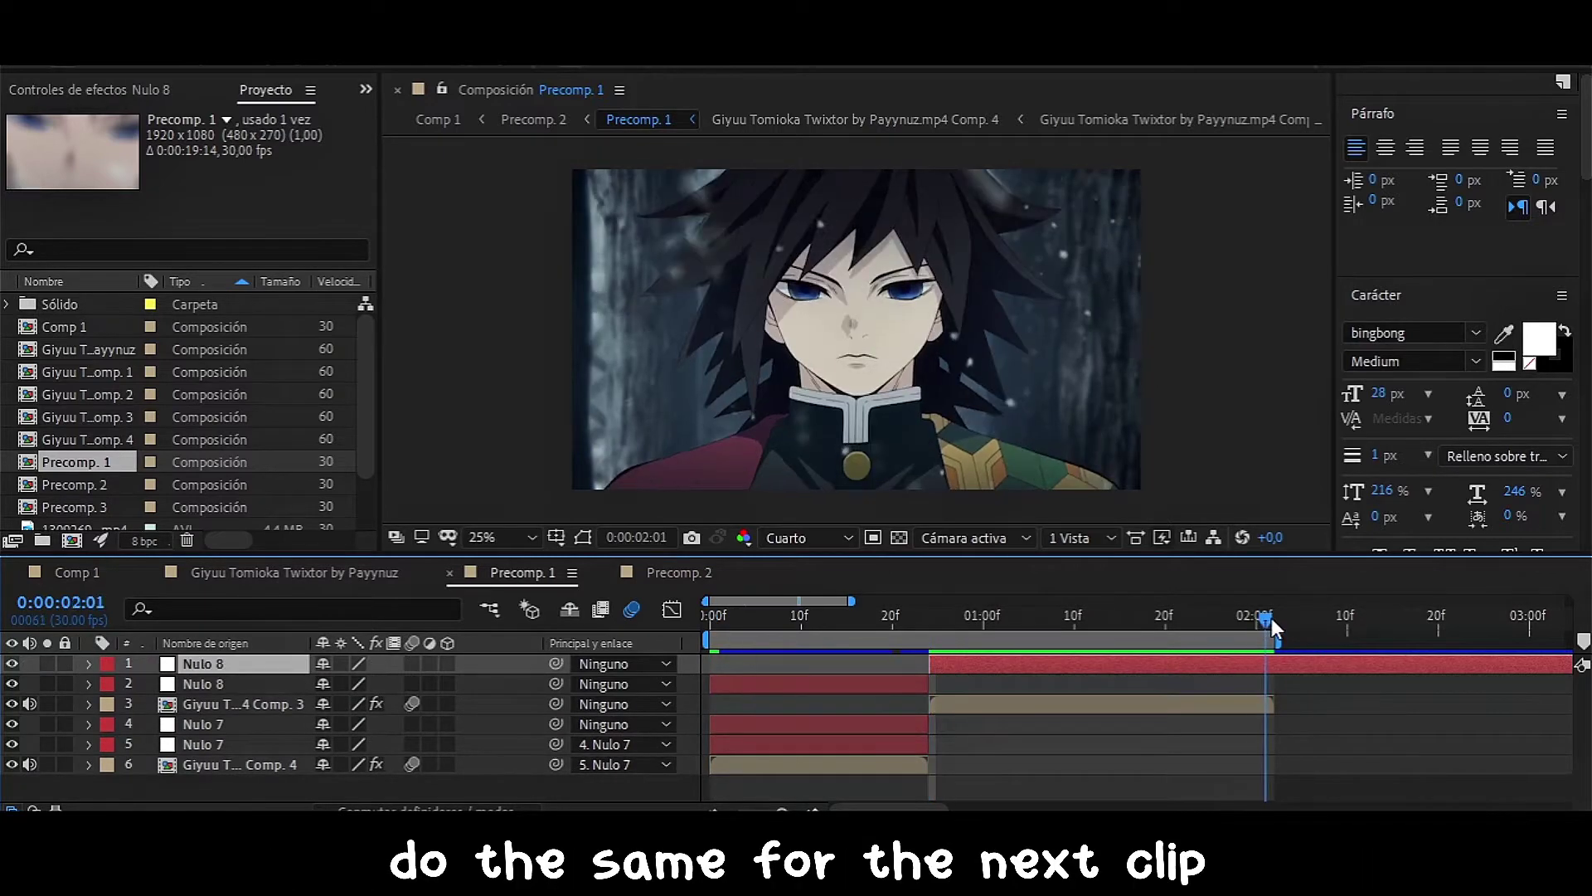
key(alt+bracketright)
key(Delete)
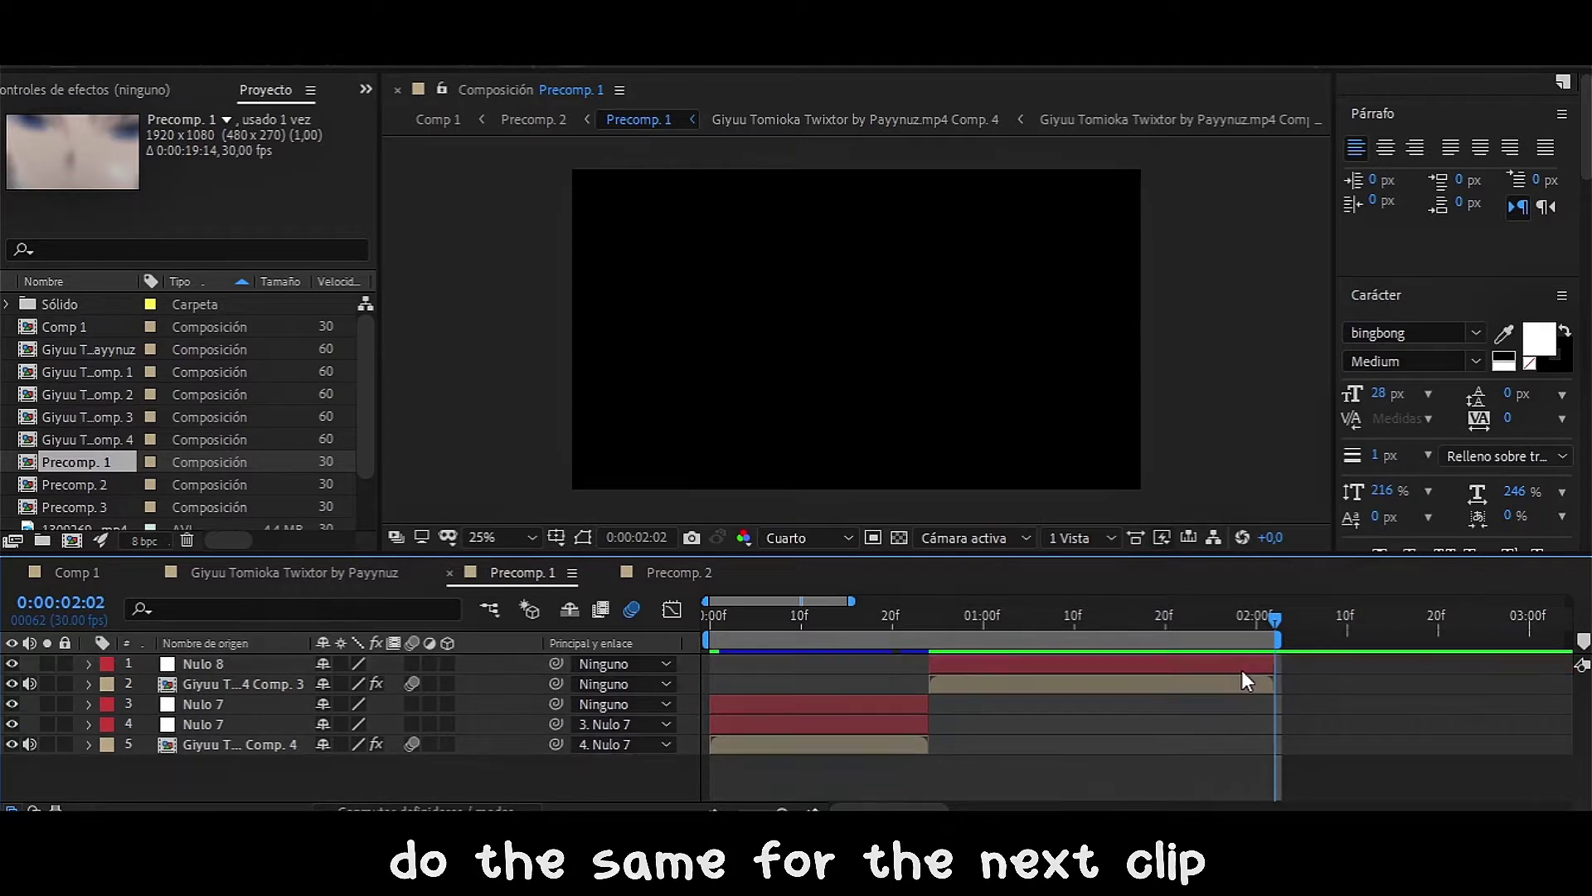
Duplicate Nulo 8, parent Comp. 3 to the lower null, and preview across the cut.
key(ctrl+d)
drag(556, 703, 537, 663)
drag(1258, 618, 901, 626)
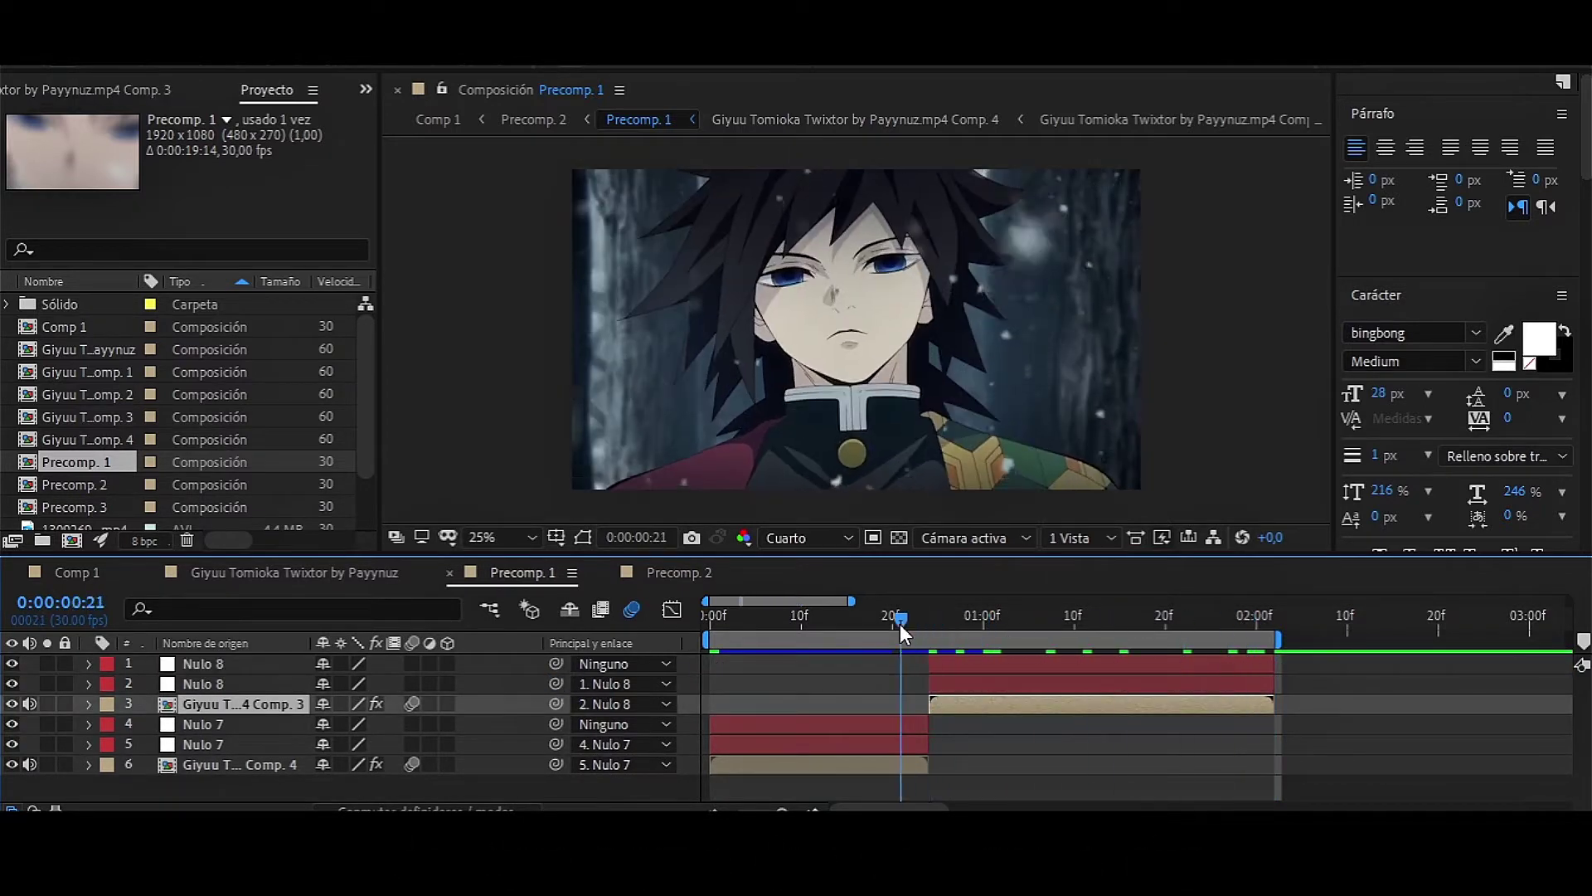
key(space)
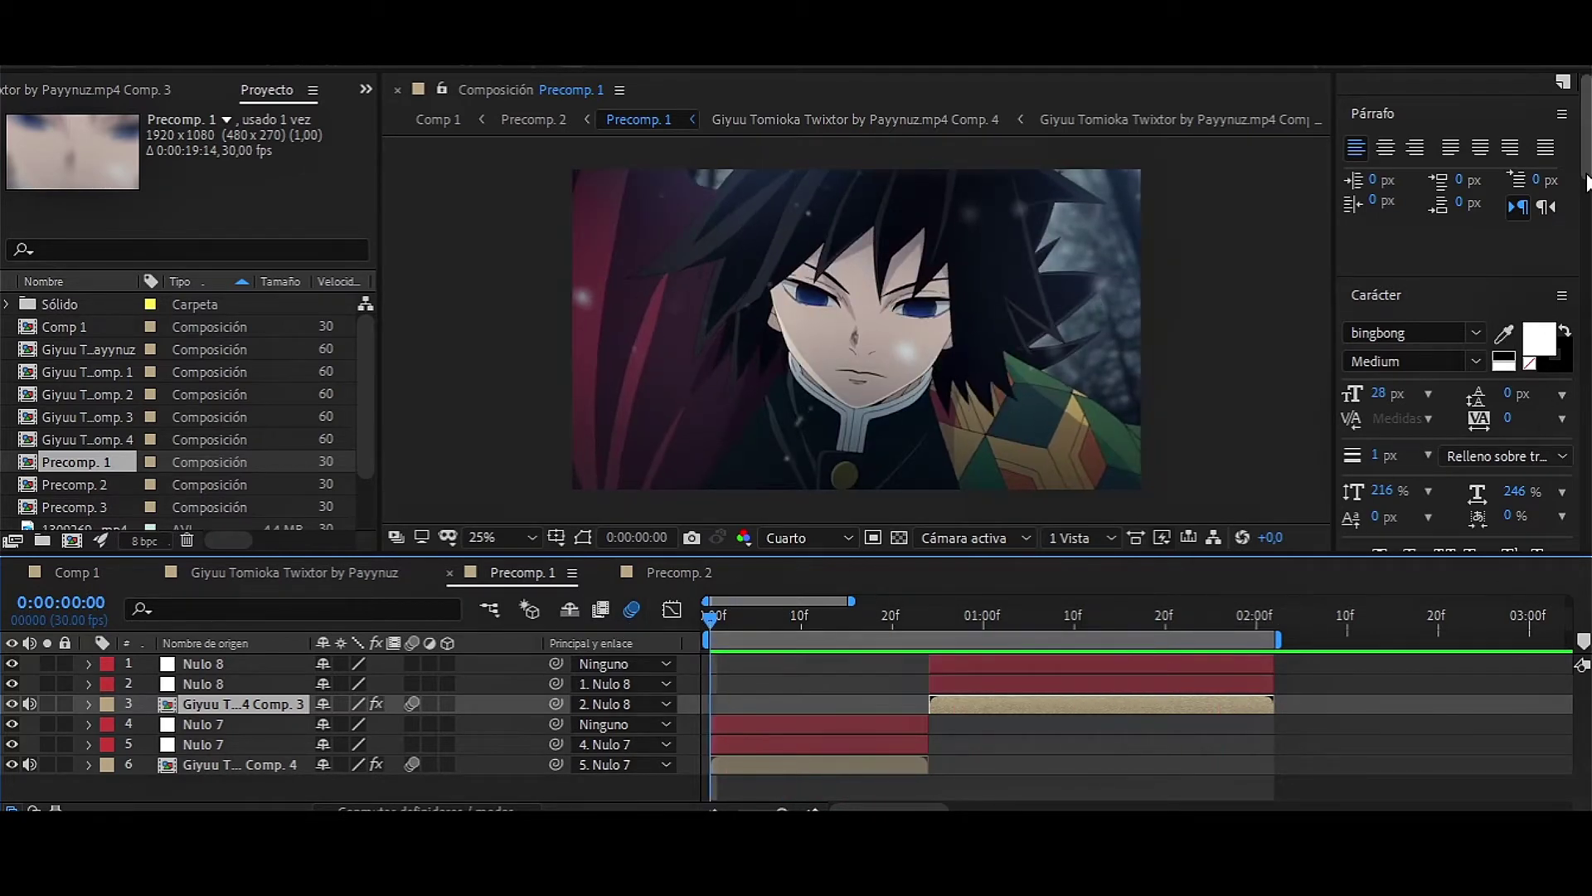
key(ctrl+5)
Find 'mosaico' in Effects & Presets and apply Mosaico en movimiento to both clips.
click(1493, 286)
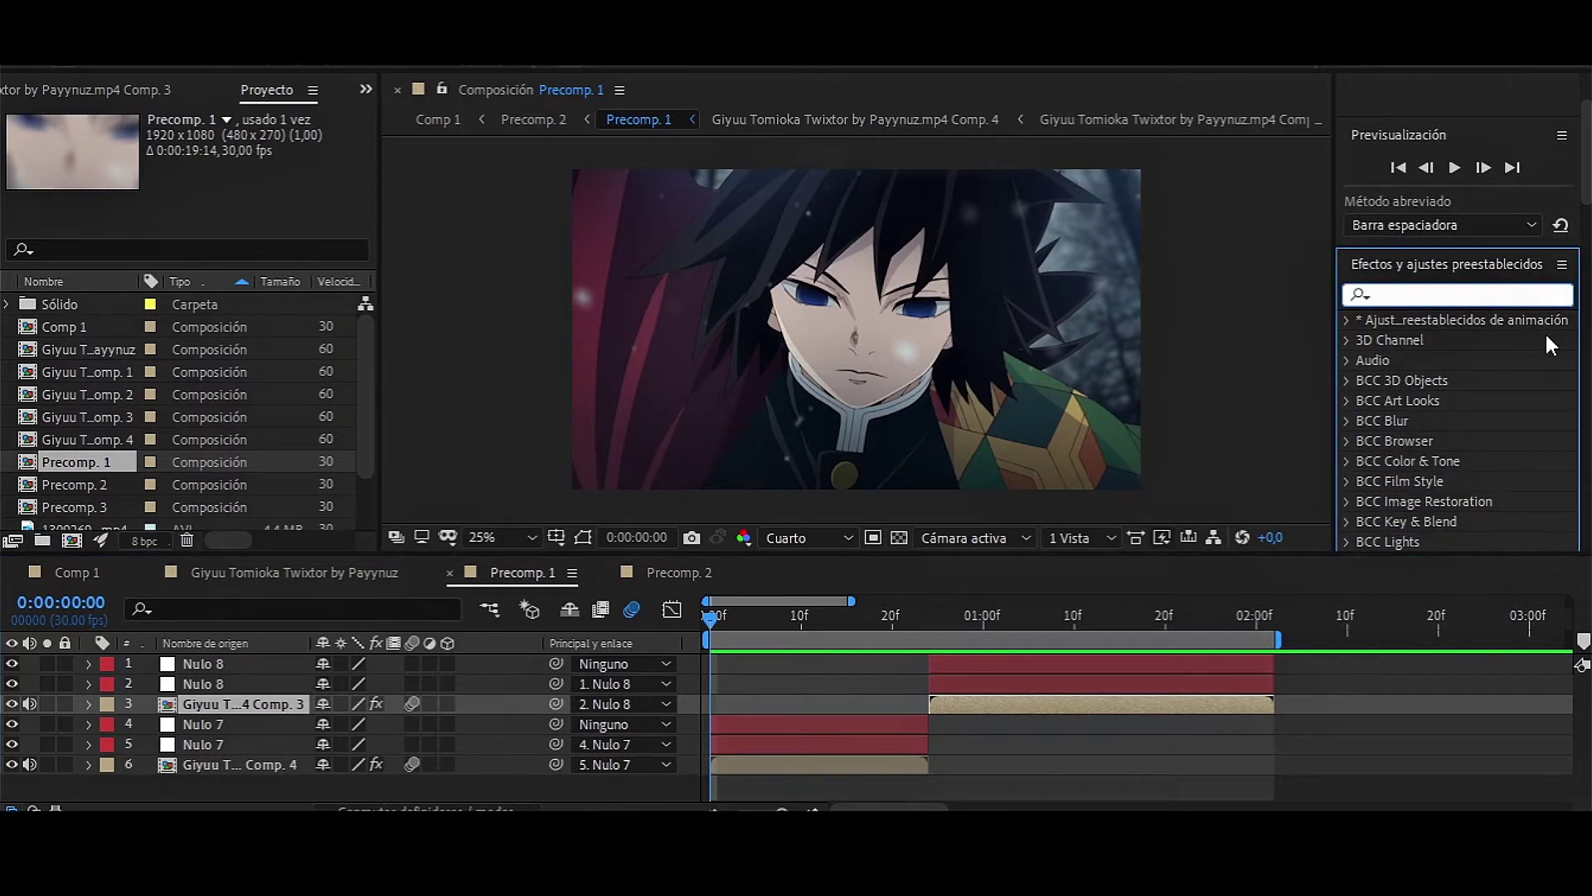
text(mosaico)
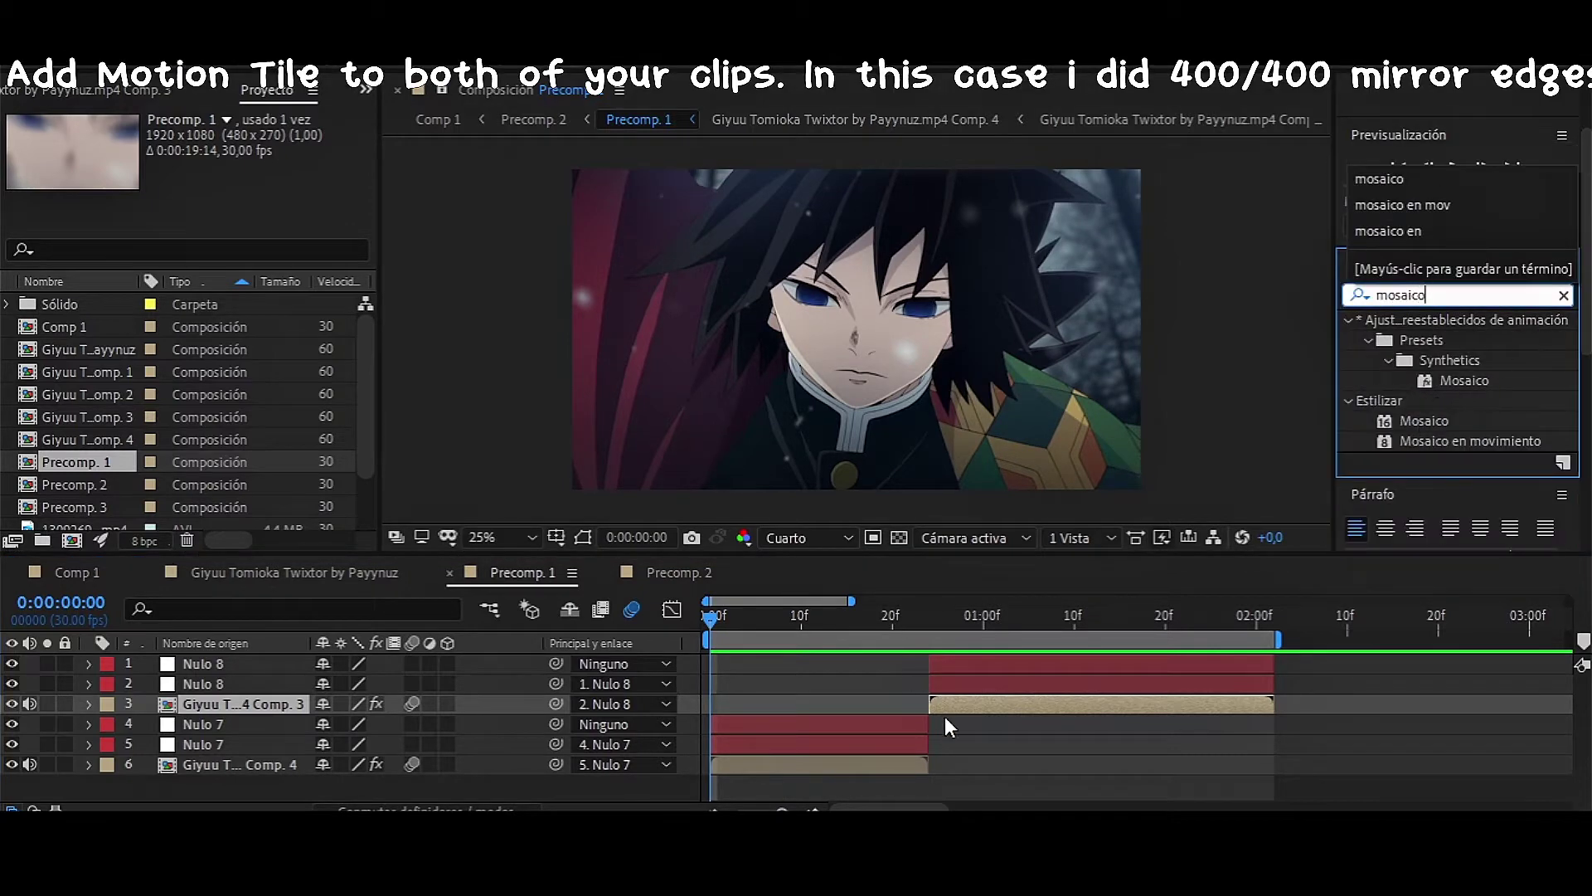
click(928, 774)
click(916, 764)
ctrl+click(1008, 703)
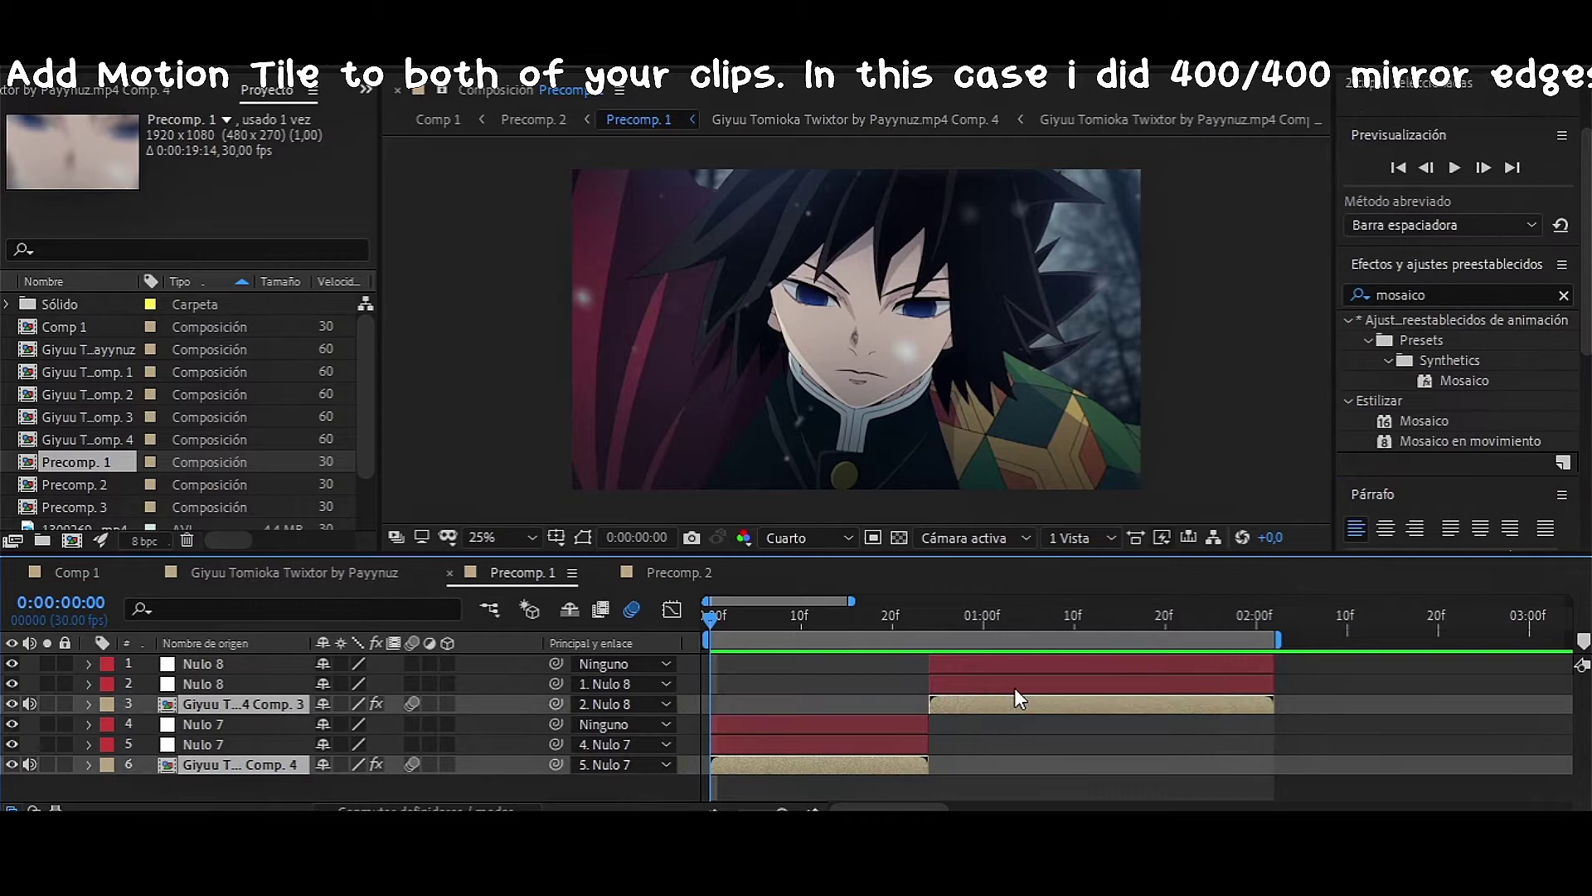
double_click(1473, 441)
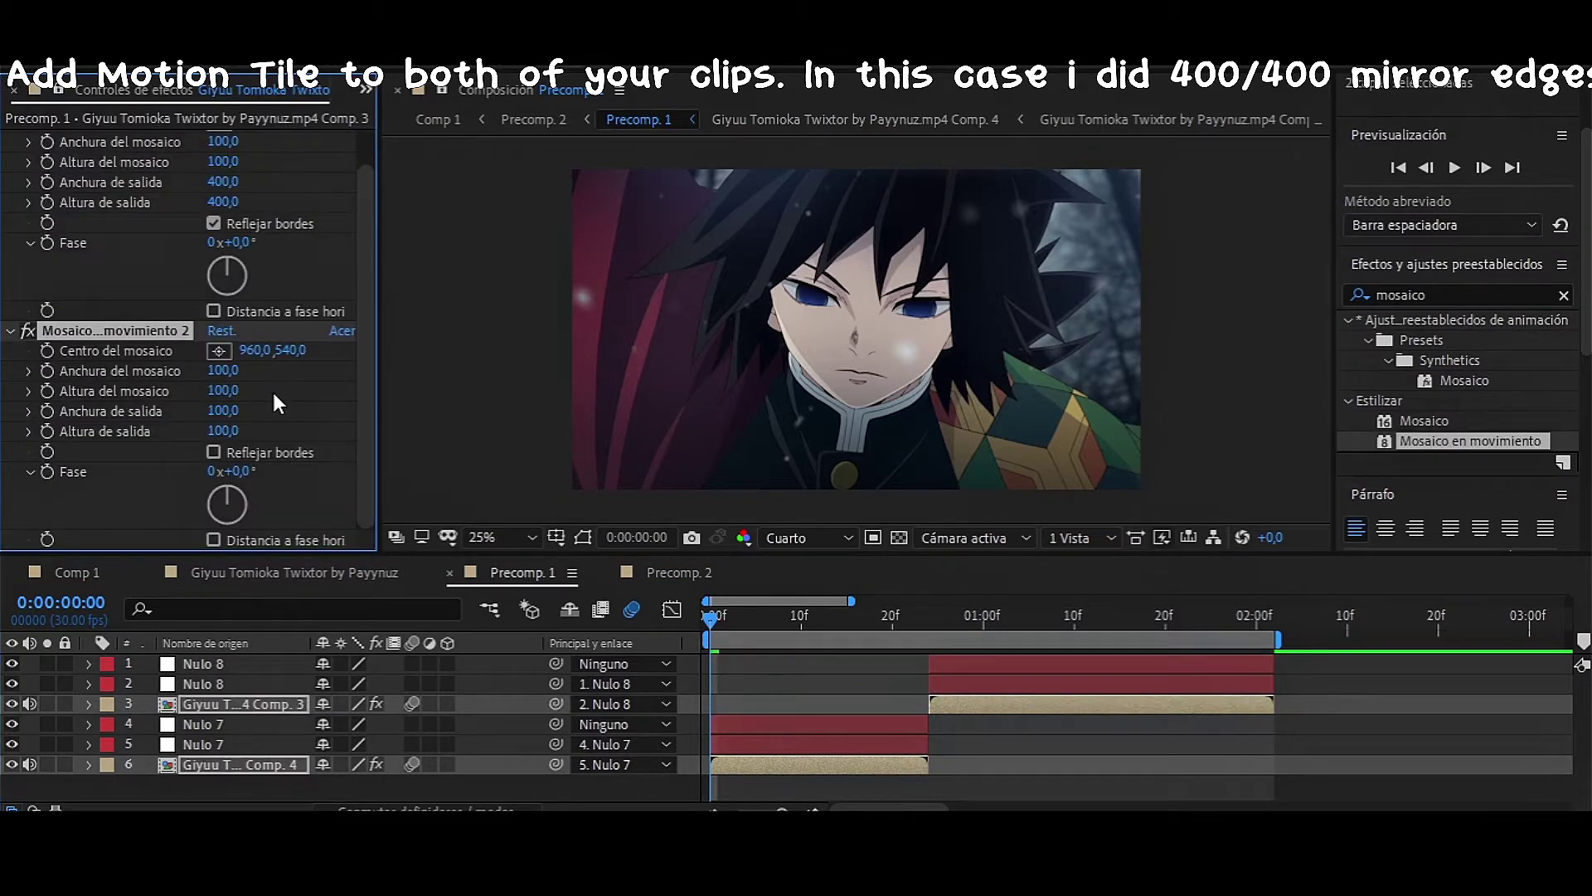
key(Delete)
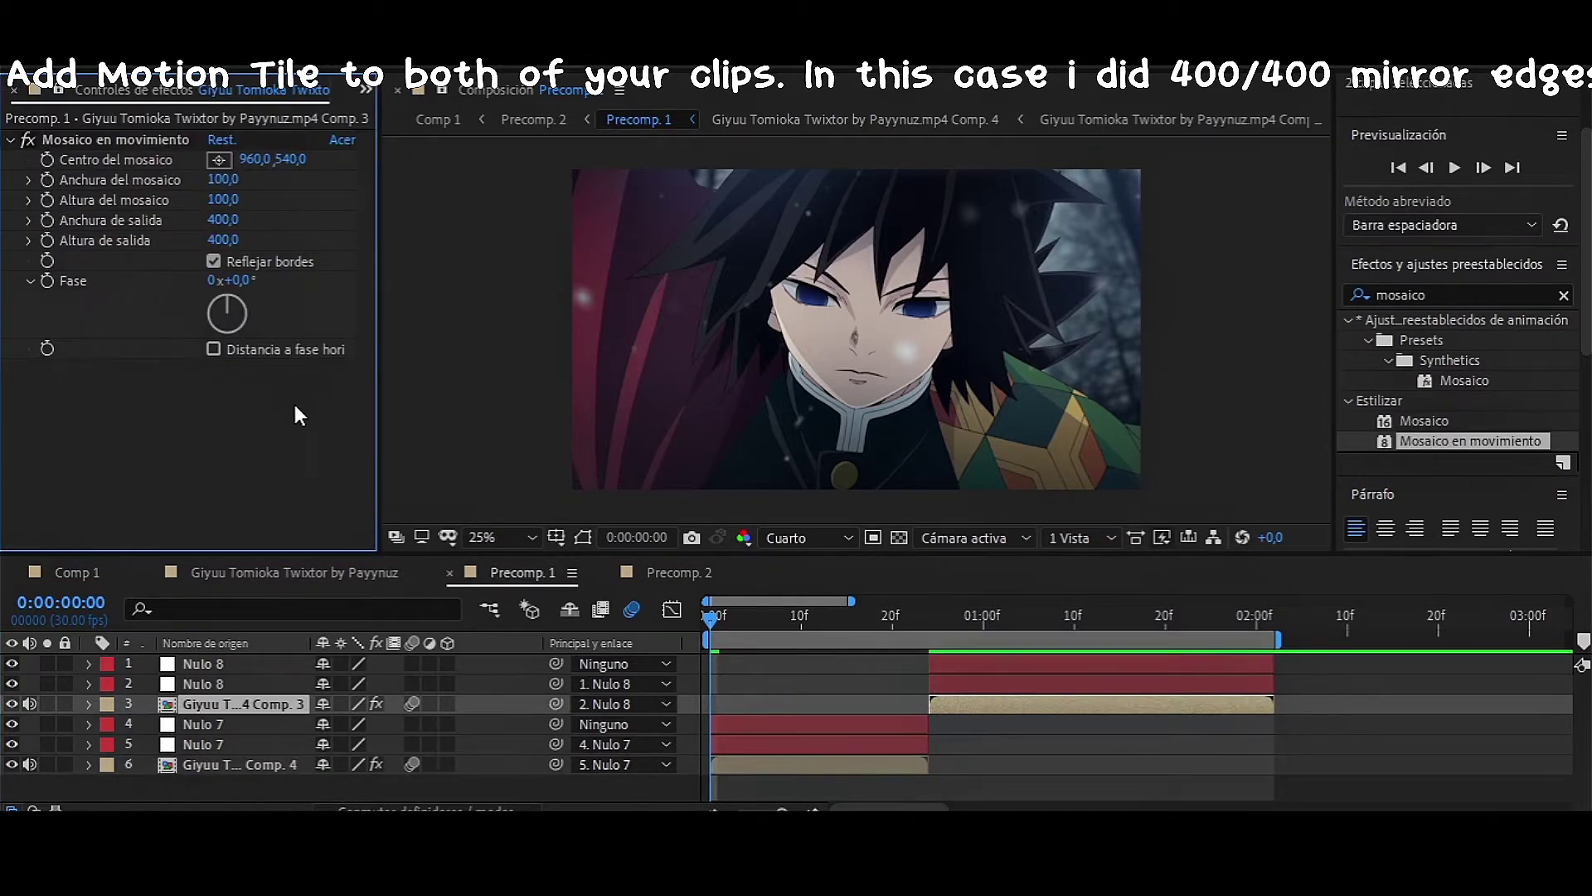
Set the Motion Tile output width and output height to 400.
click(228, 220)
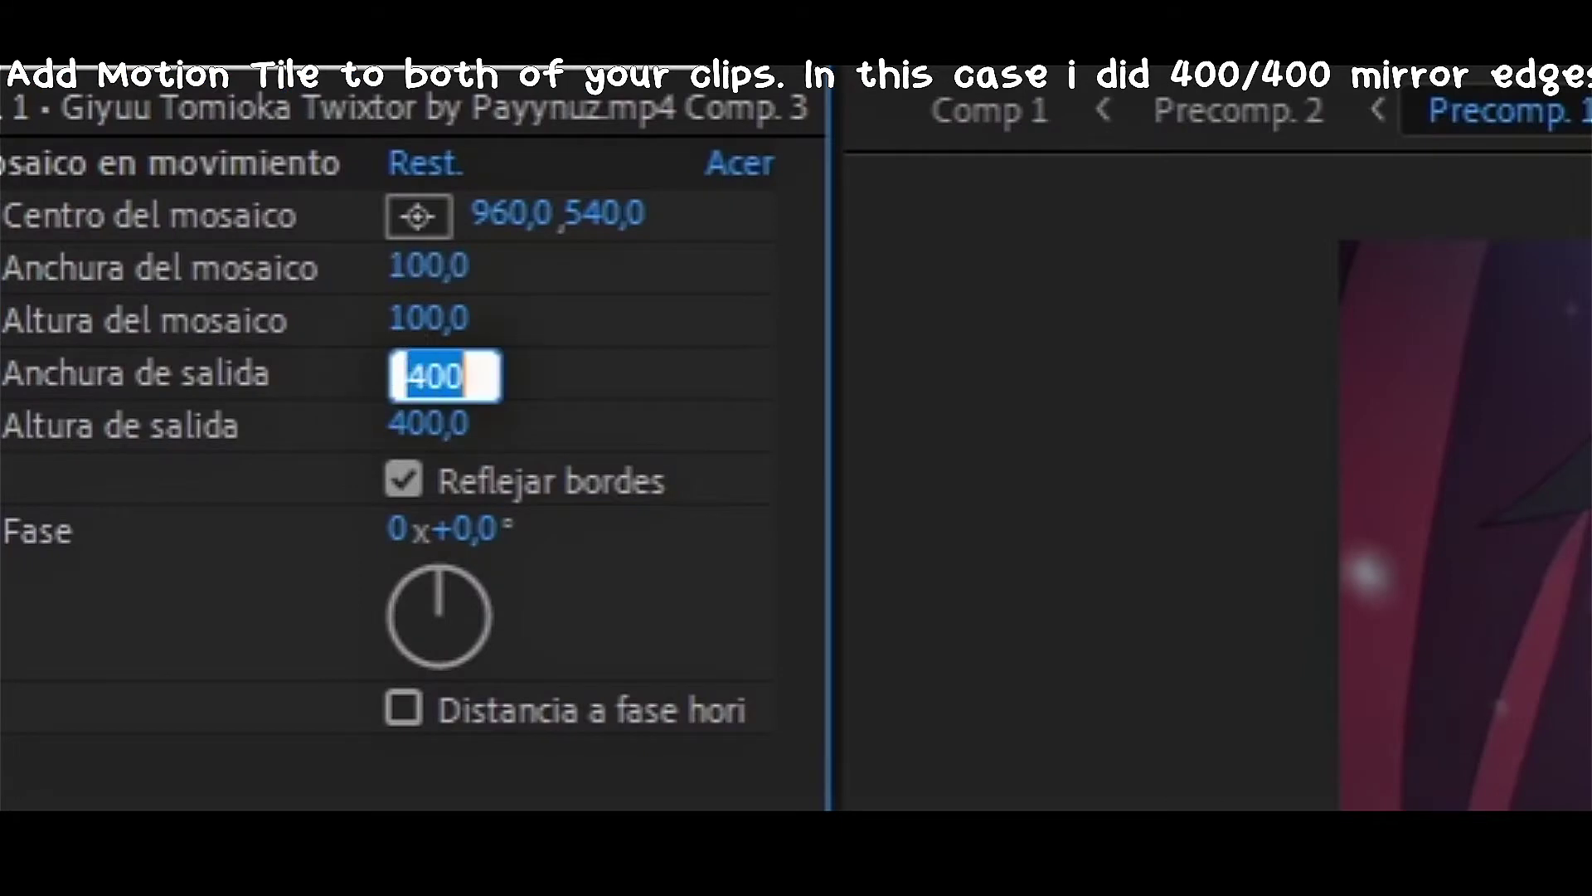
key(Return)
click(427, 422)
text(40)
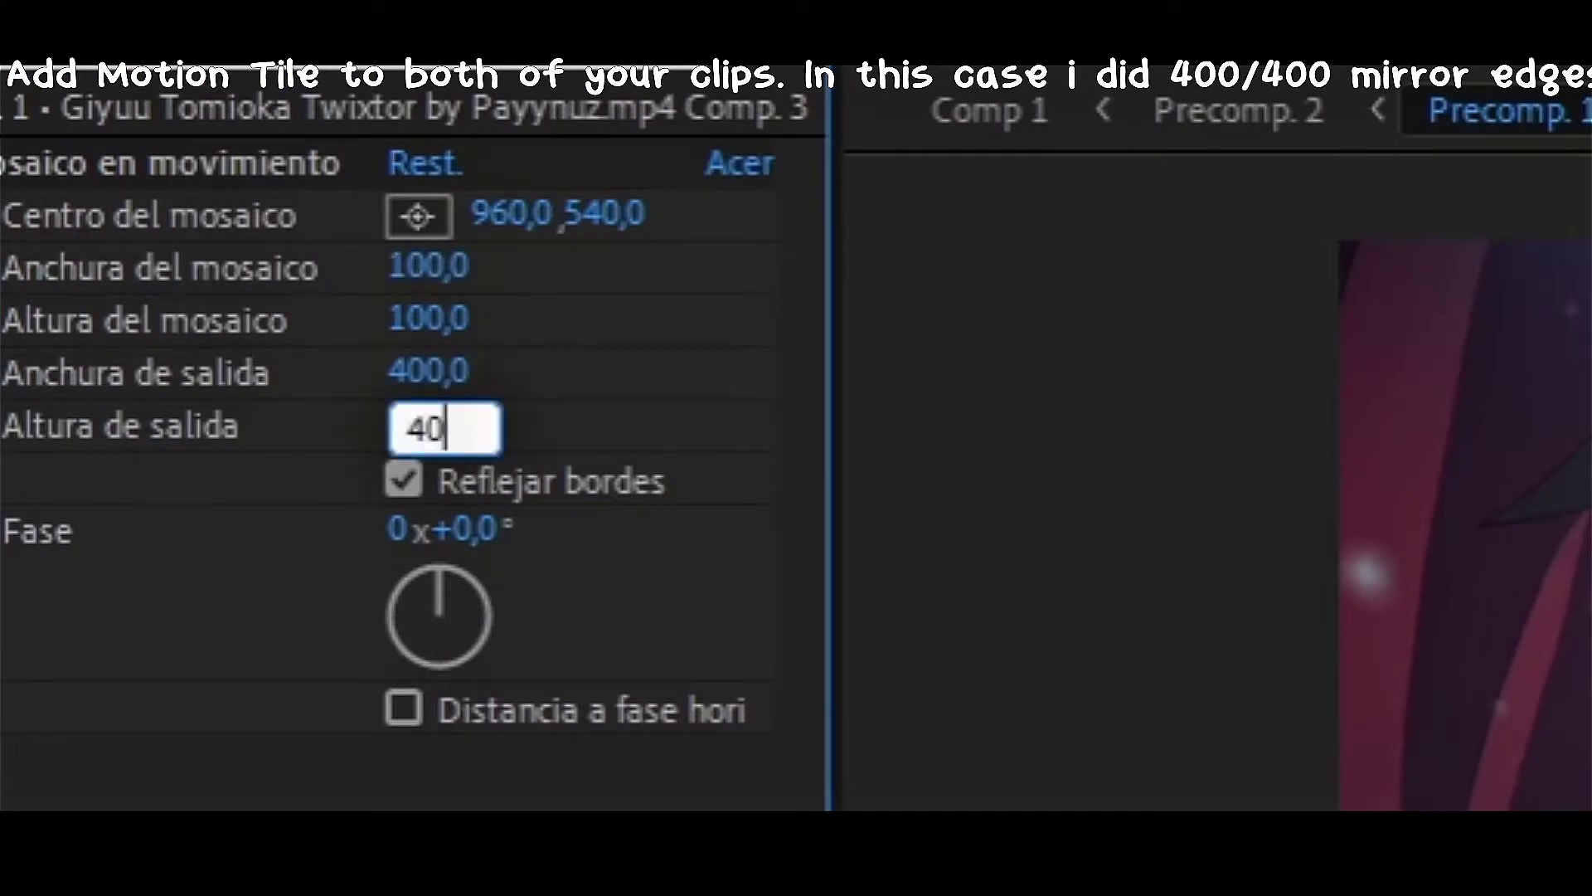
key(Return)
Turn on mirror edges for Motion Tile, then select the lower Nulo 4 null in Comp 1.
click(410, 491)
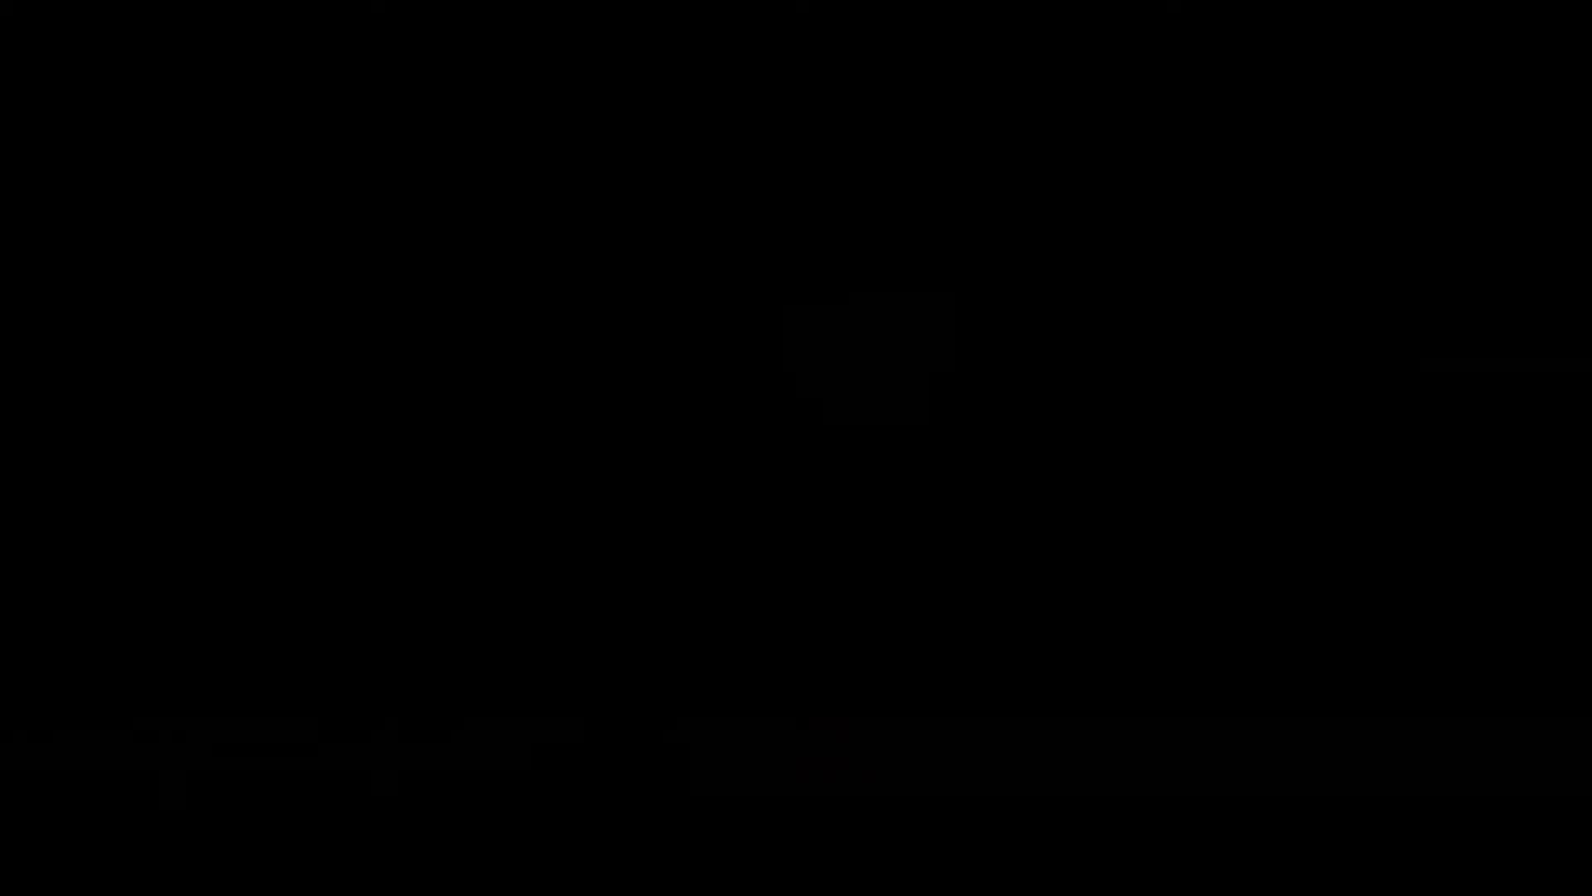
click(168, 803)
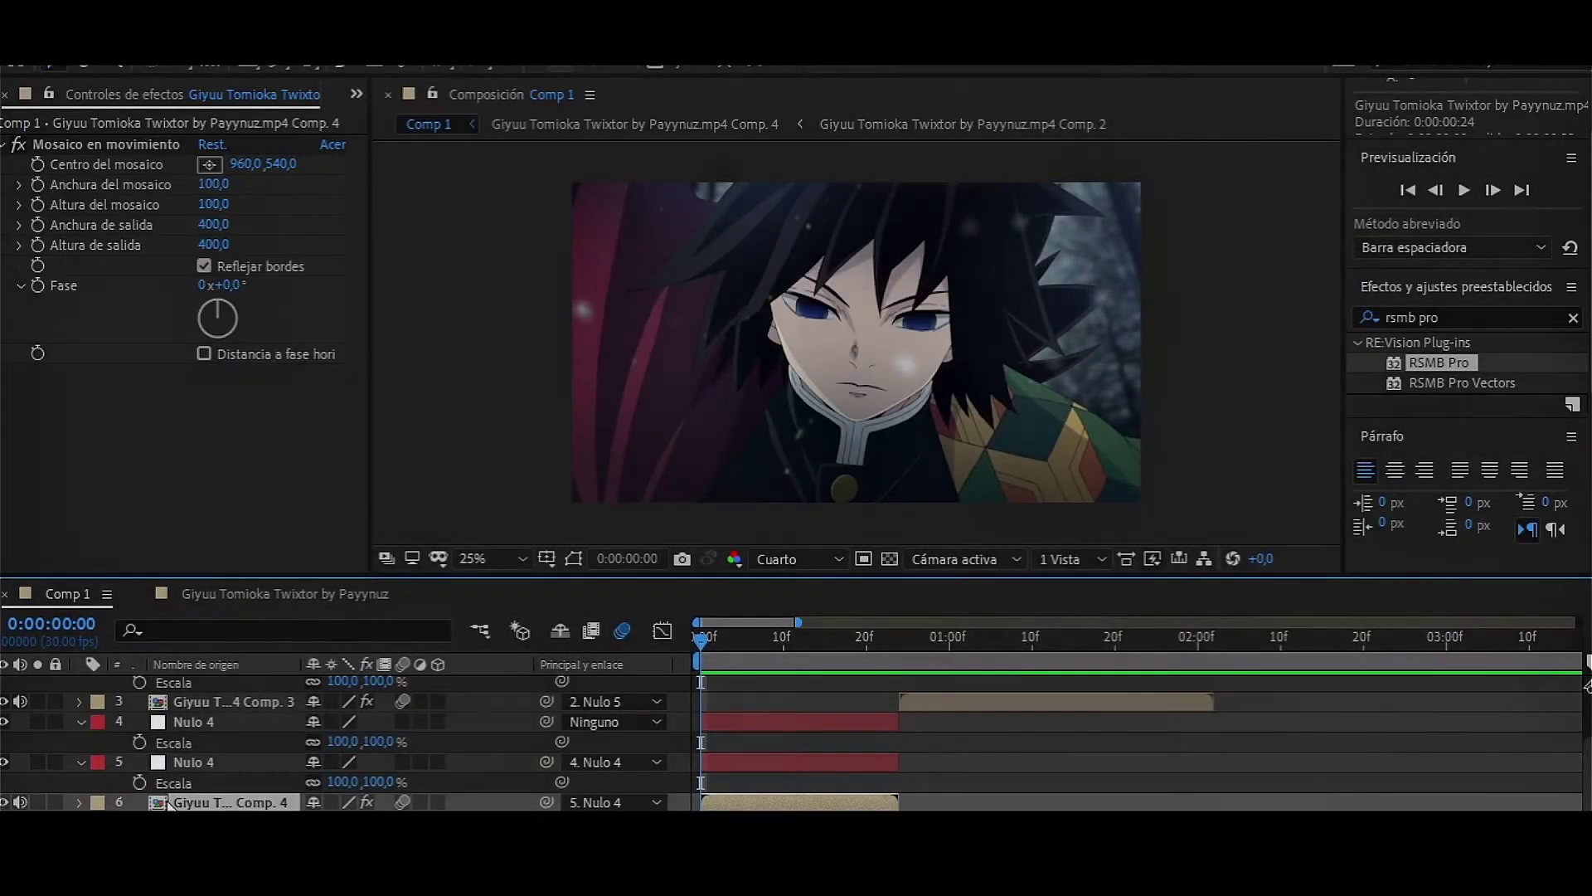
click(204, 761)
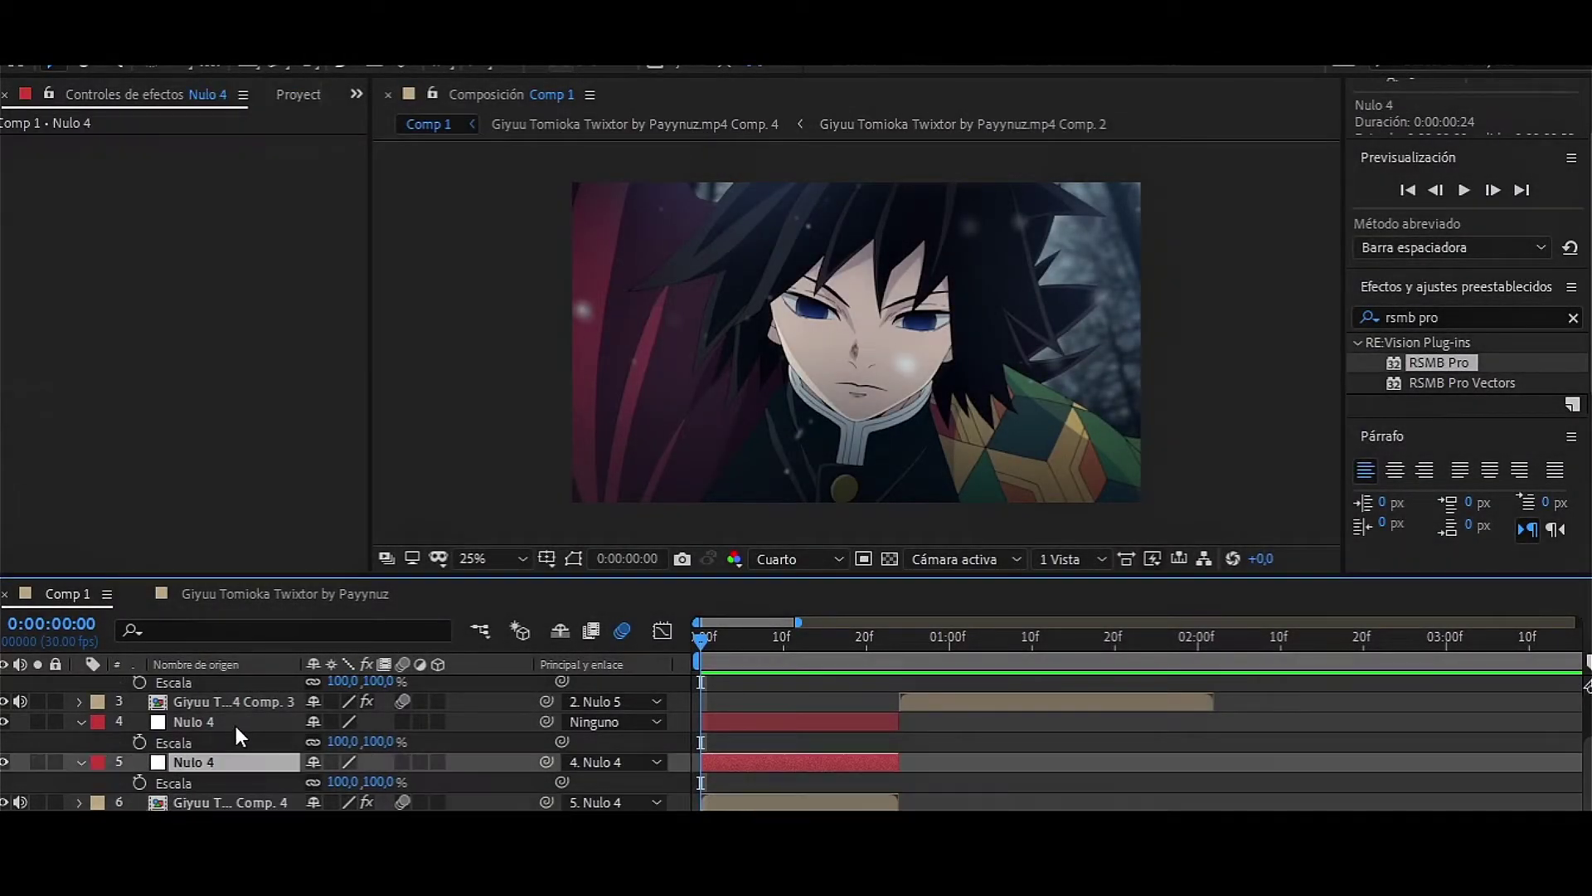
click(236, 723)
click(271, 761)
Key Nulo 4's scale from 800% at frame 0 to 100% at frame 20, with Easy Ease.
click(140, 783)
drag(701, 783, 867, 783)
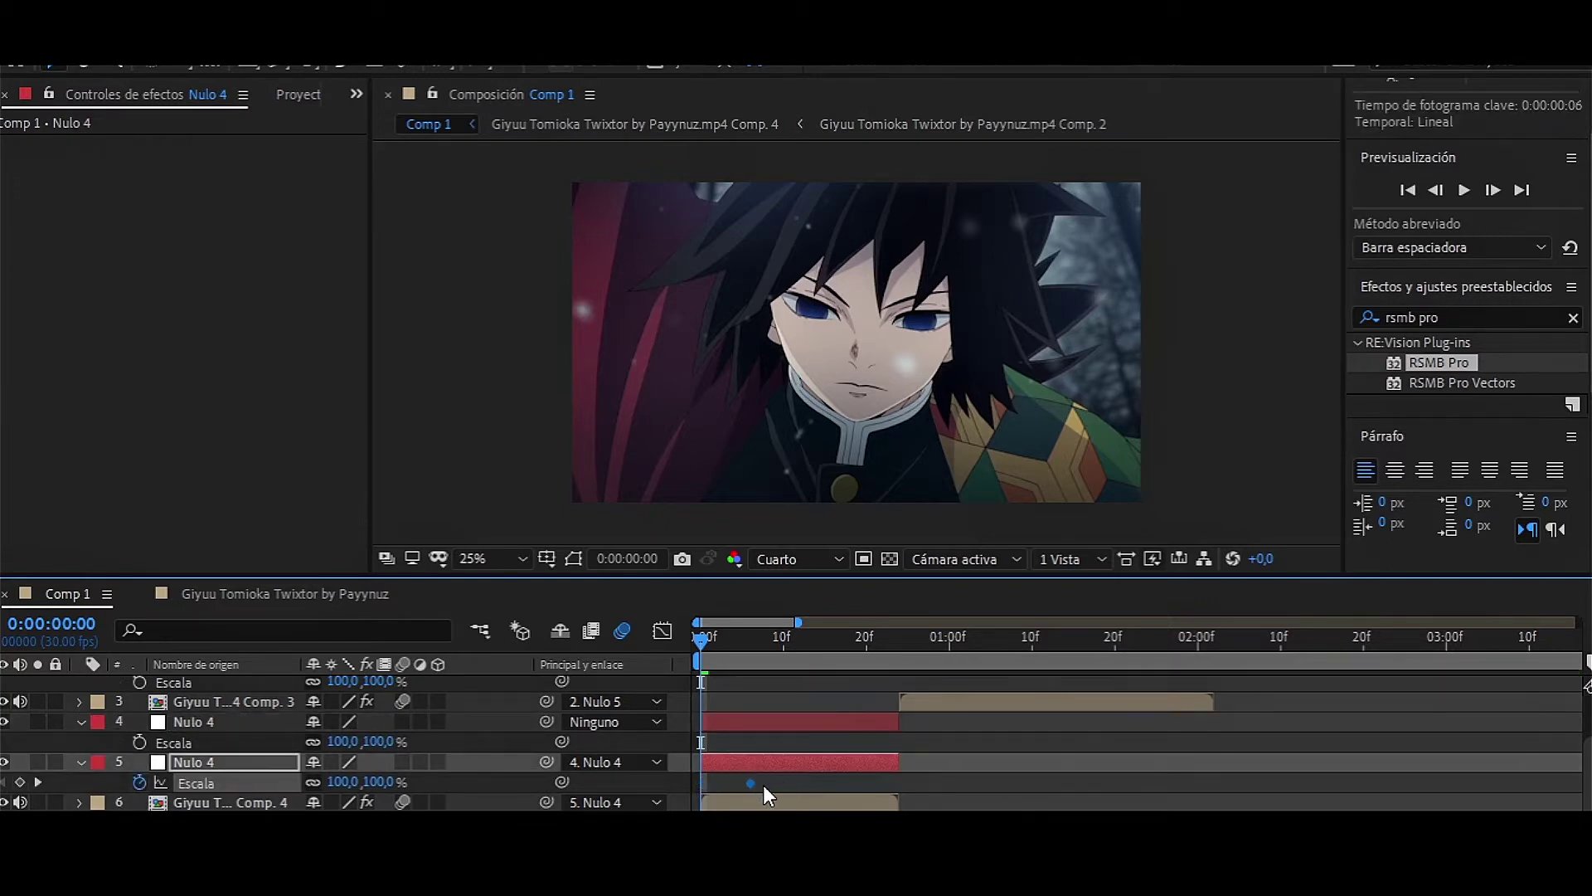
drag(344, 784, 497, 784)
text(800)
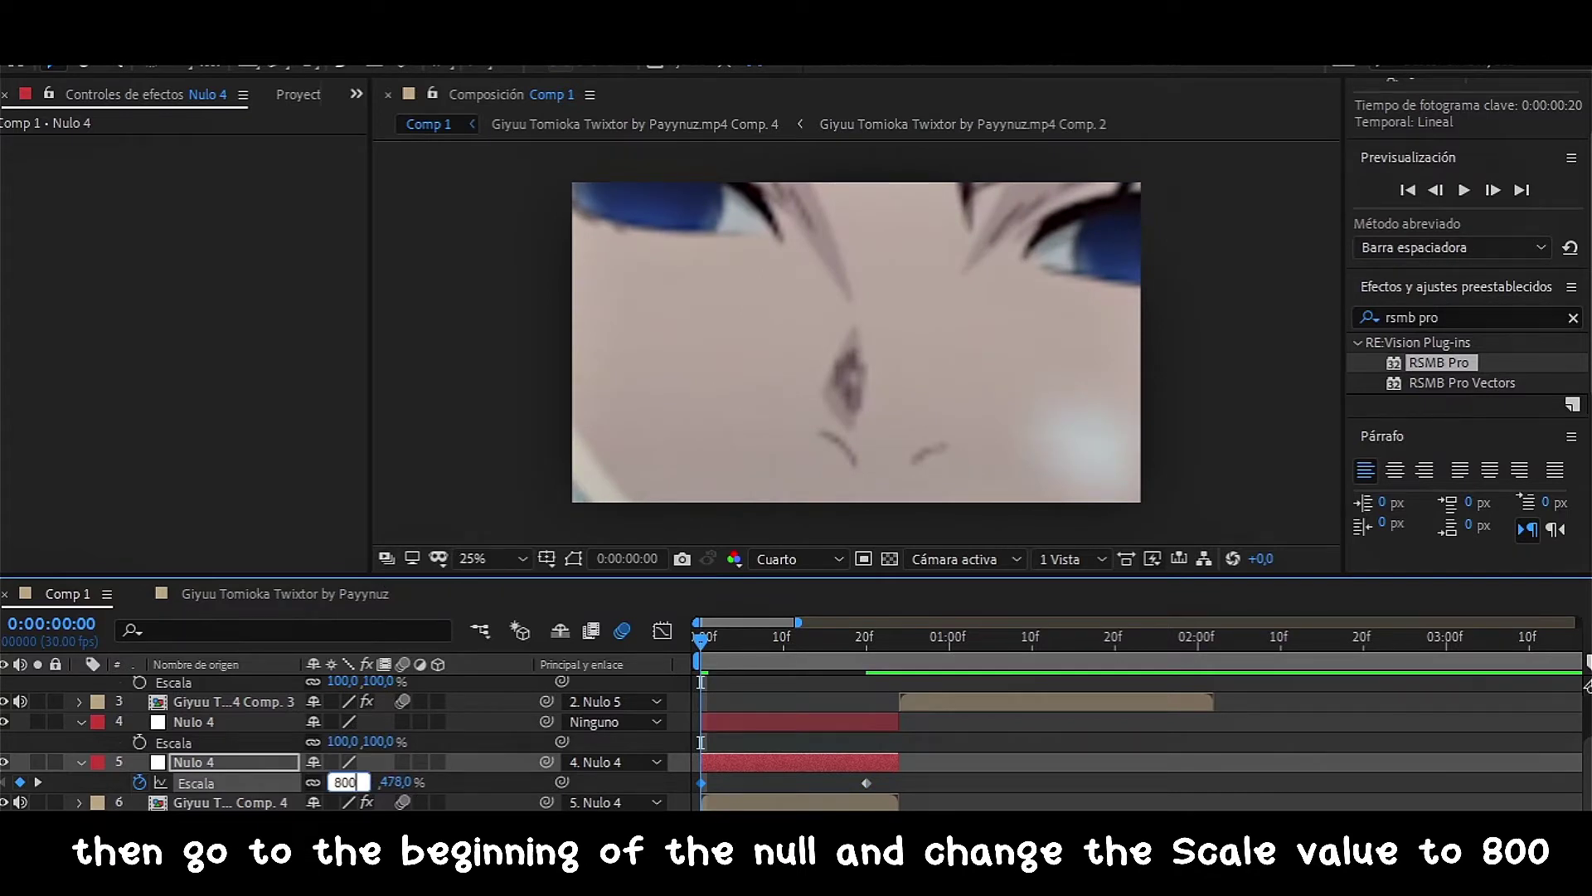
key(Return)
drag(958, 765, 678, 788)
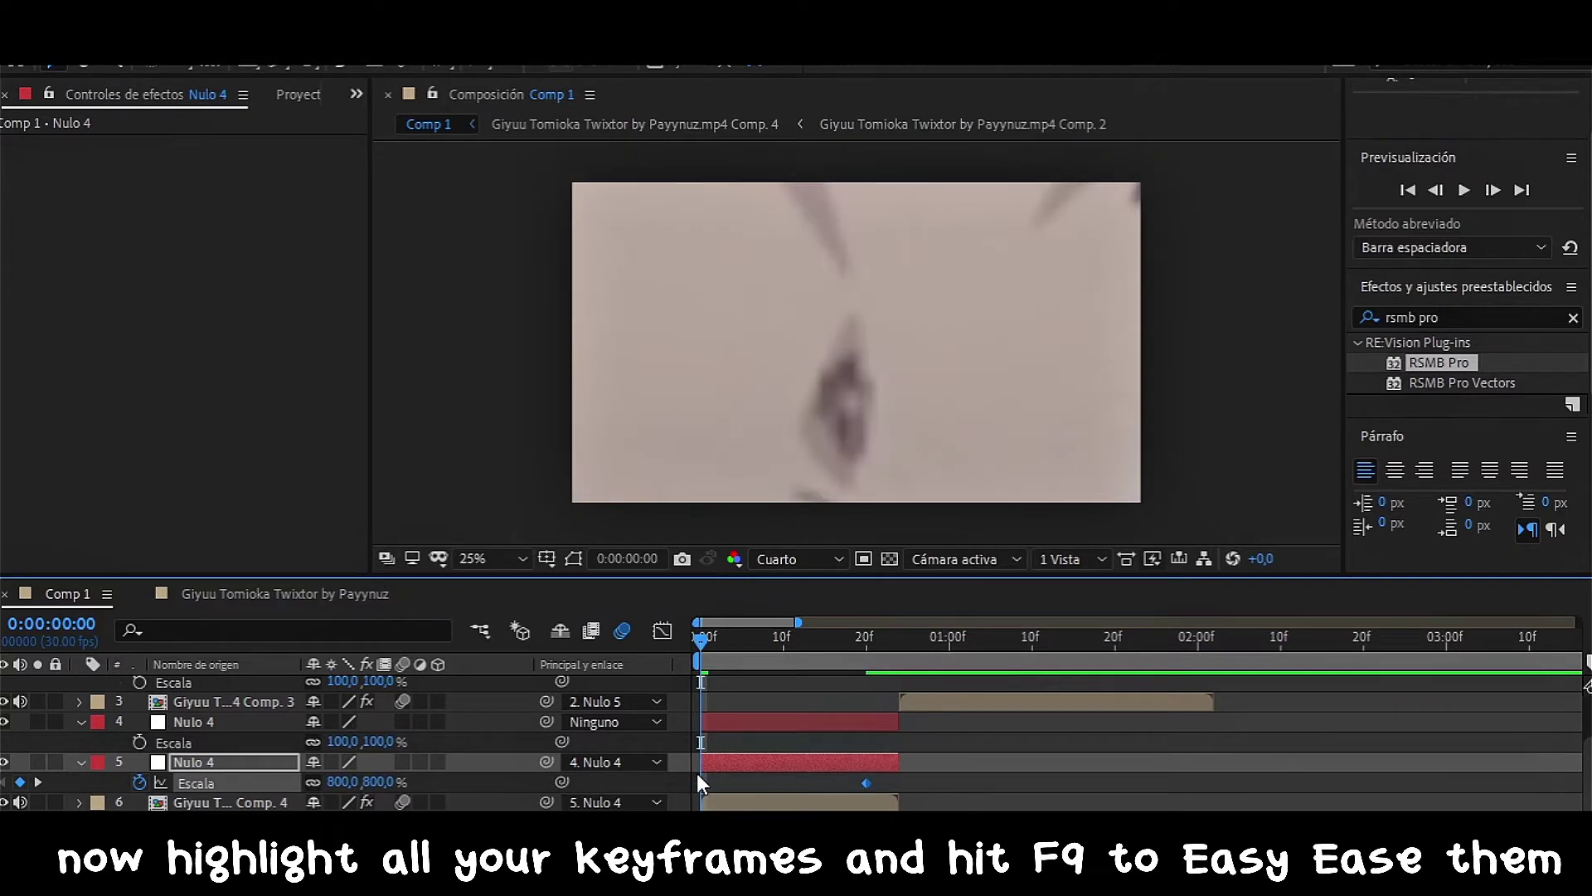
key(F9)
Reshape Nulo 4's scale curve to drop sharply after frame 0, then loop-preview in layer view.
click(666, 633)
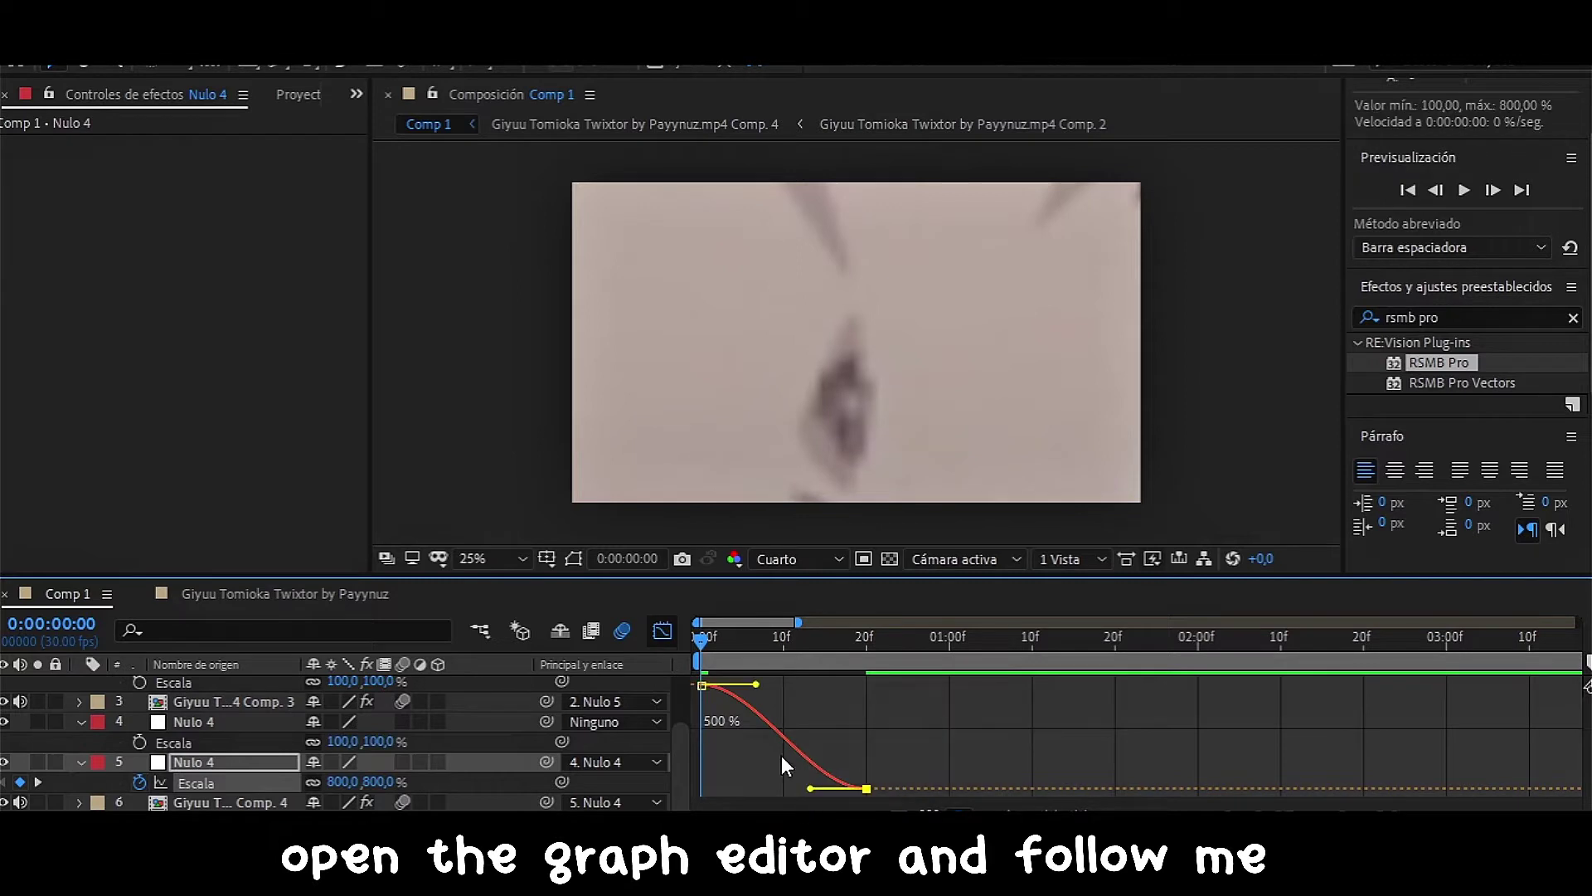
drag(757, 690, 682, 780)
drag(811, 788, 701, 789)
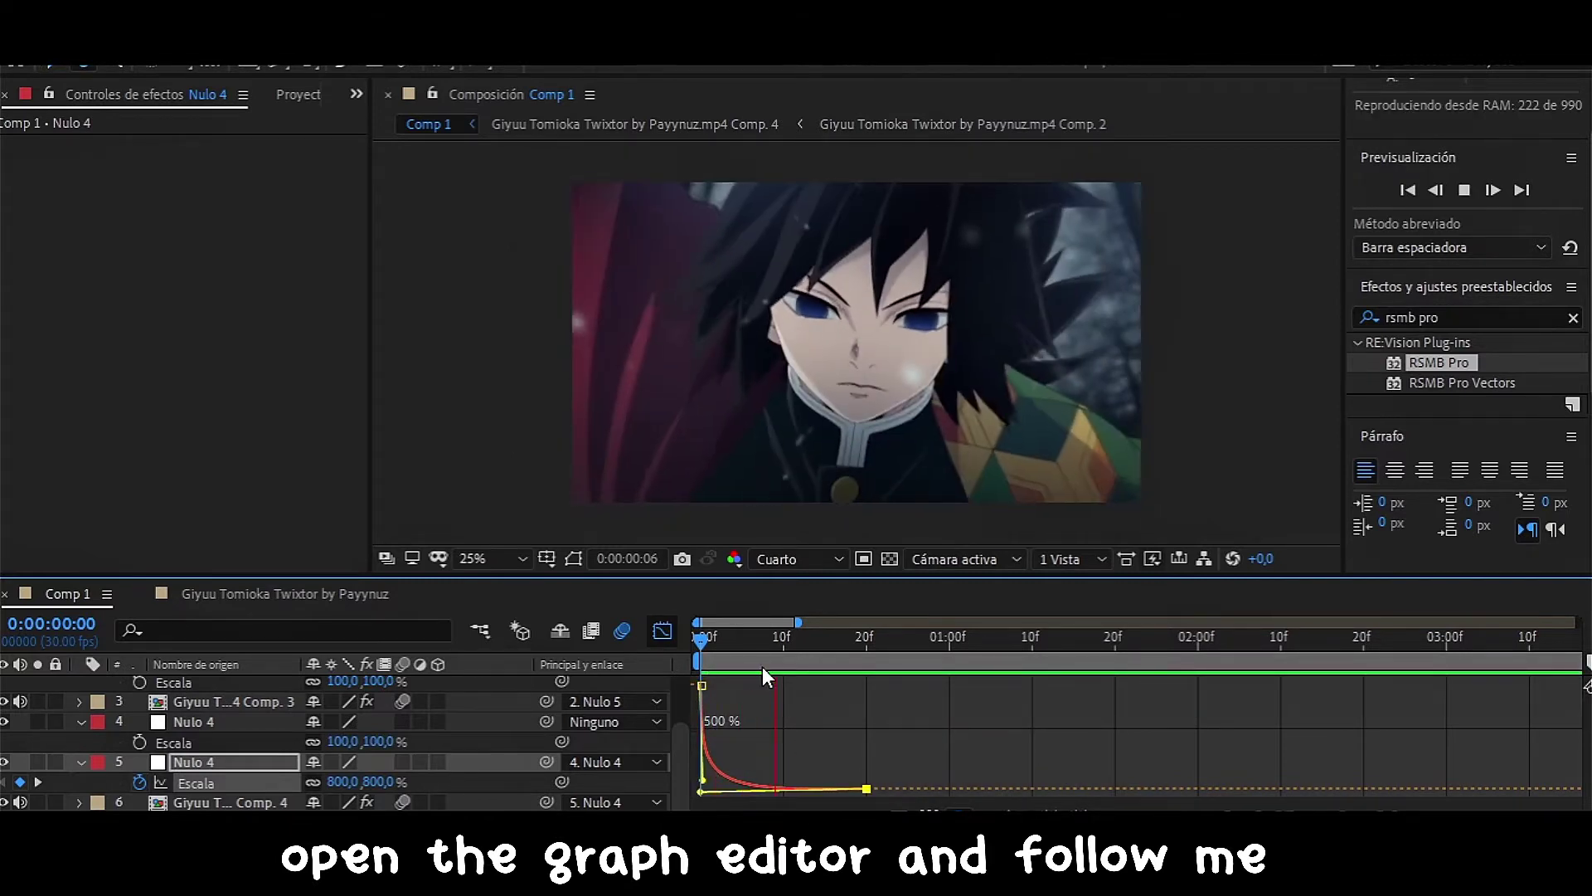
click(701, 638)
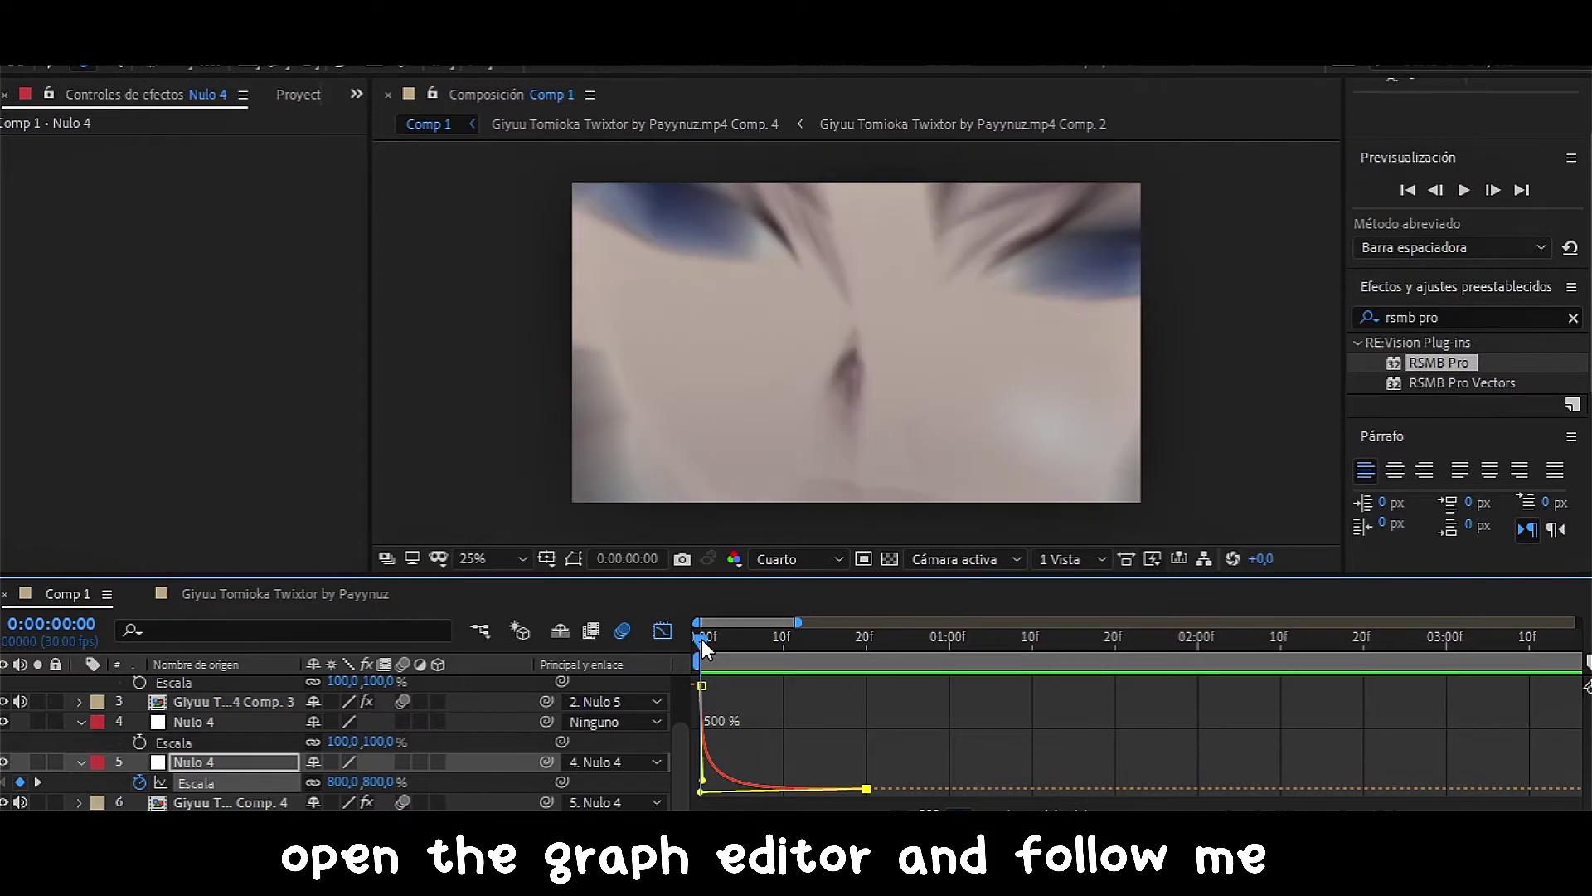
click(654, 634)
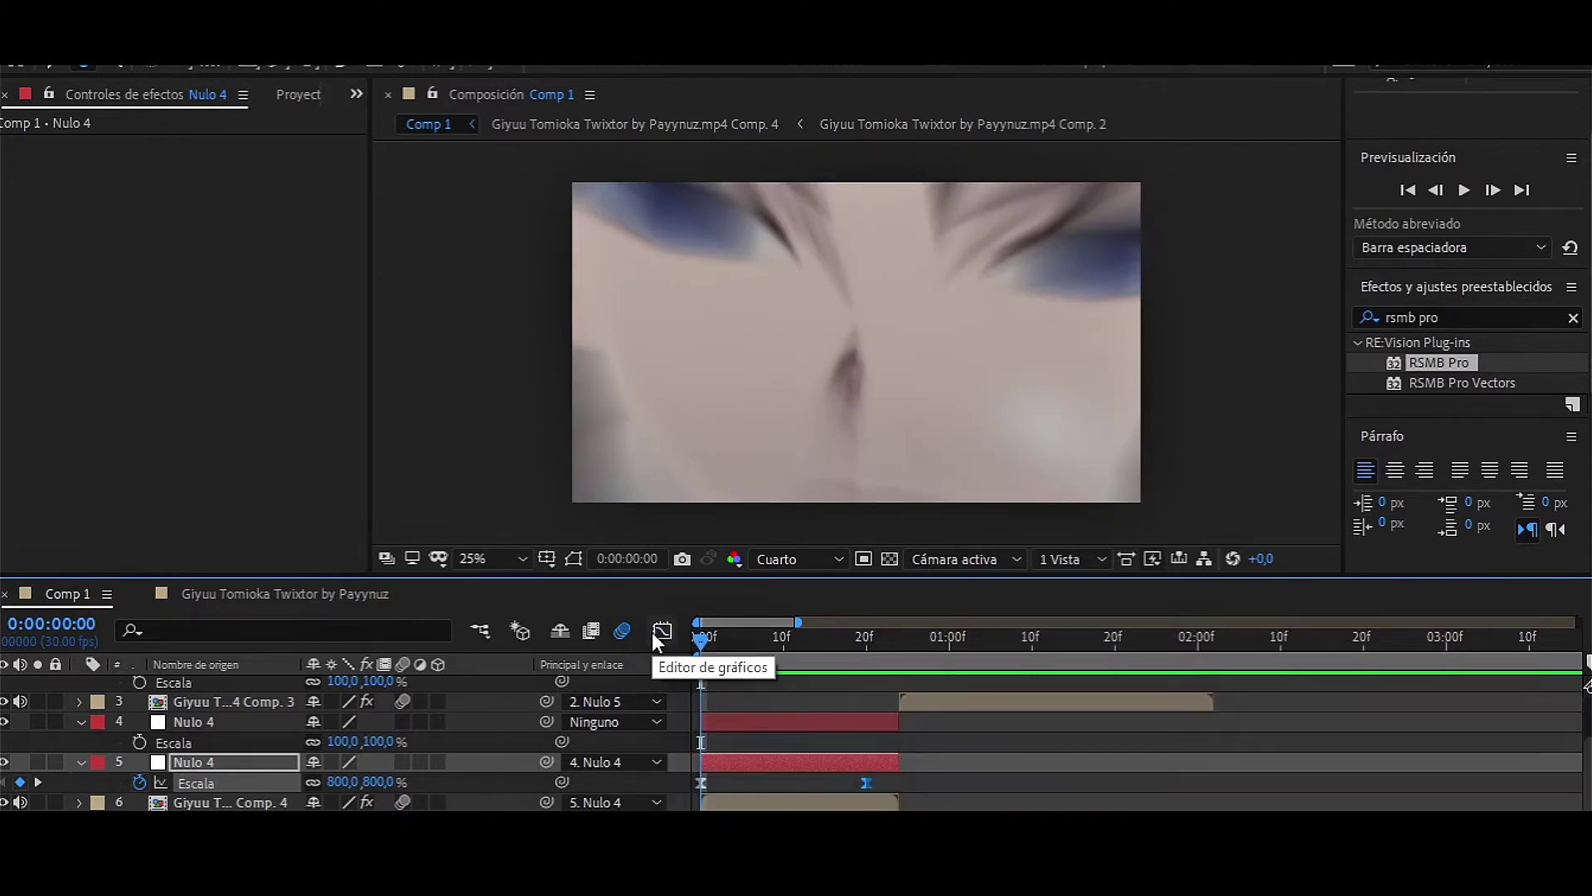
key(space)
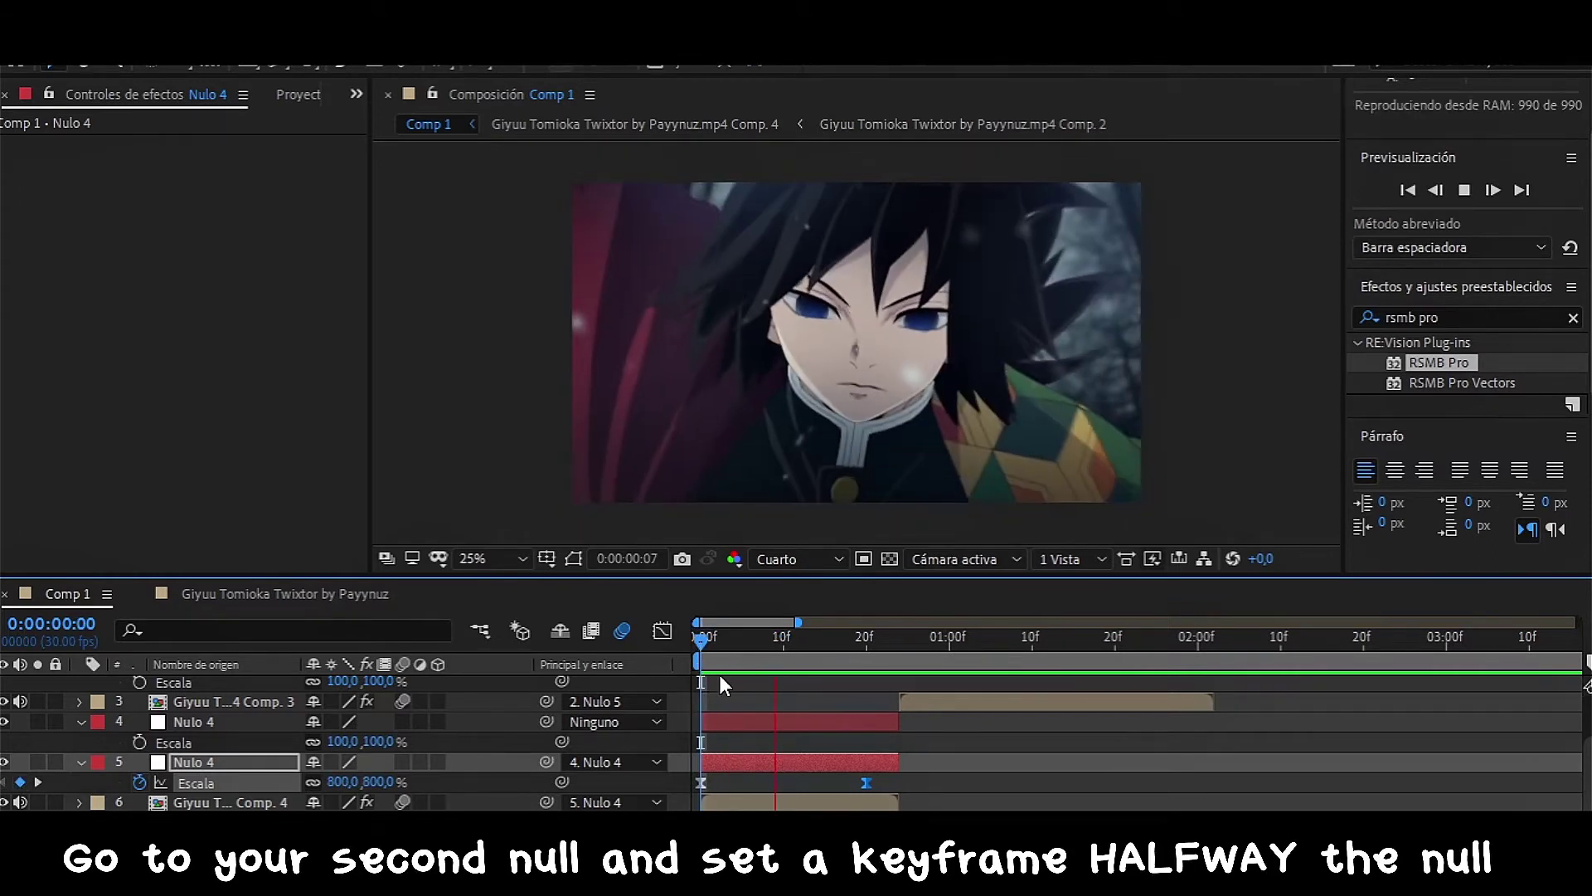
Key the upper Nulo 4's scale from 100% at frame 11 to about 25% at its end, eased.
click(793, 719)
key(space)
drag(705, 636, 792, 637)
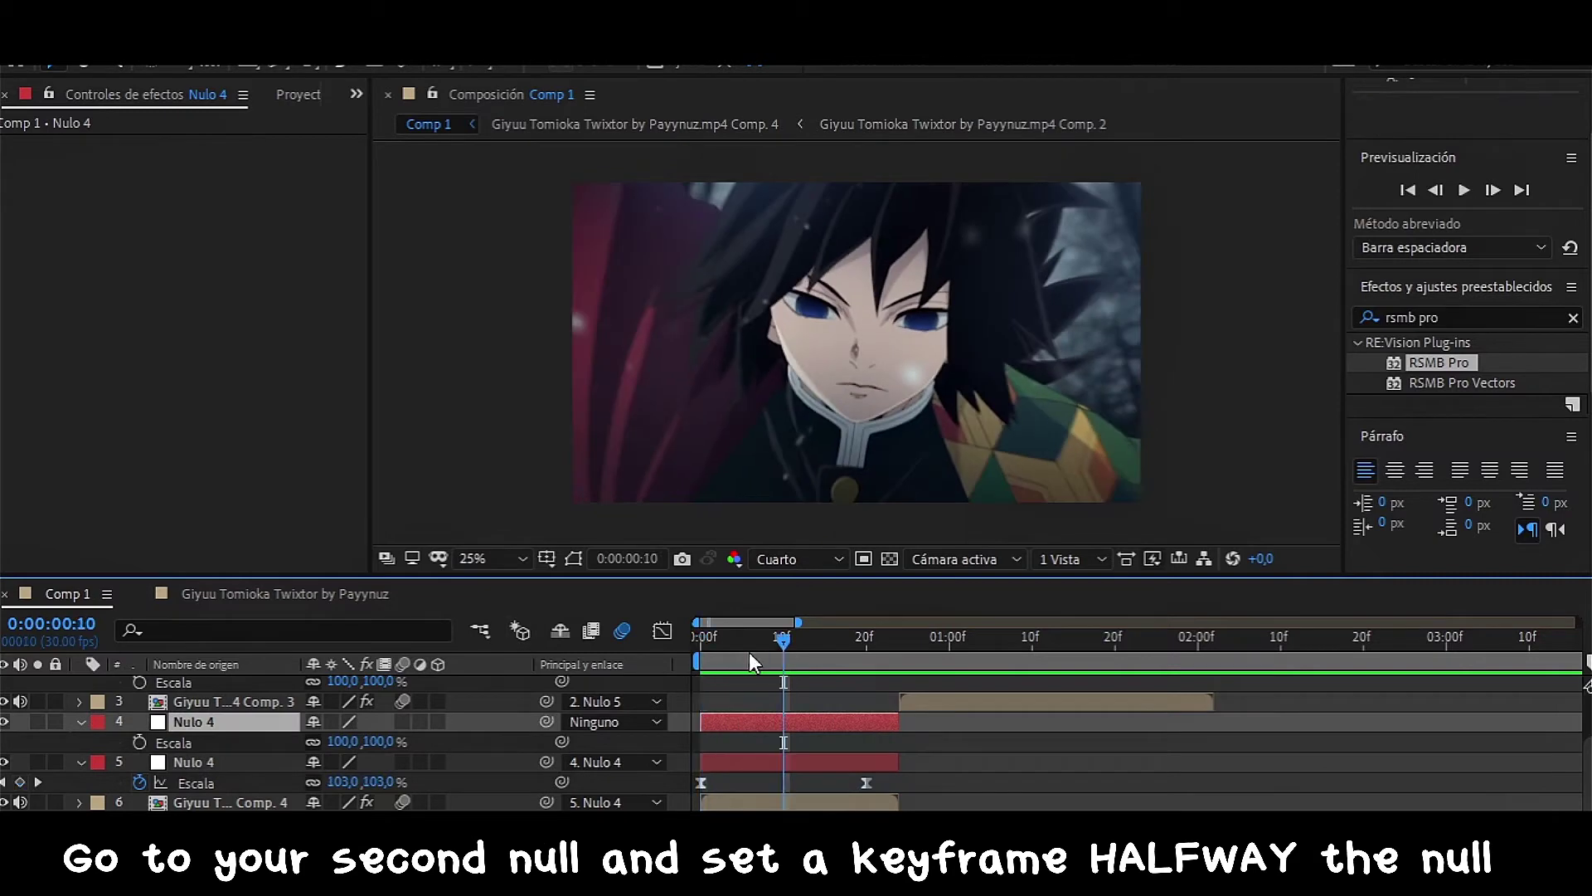
key(s)
key(s)
click(139, 762)
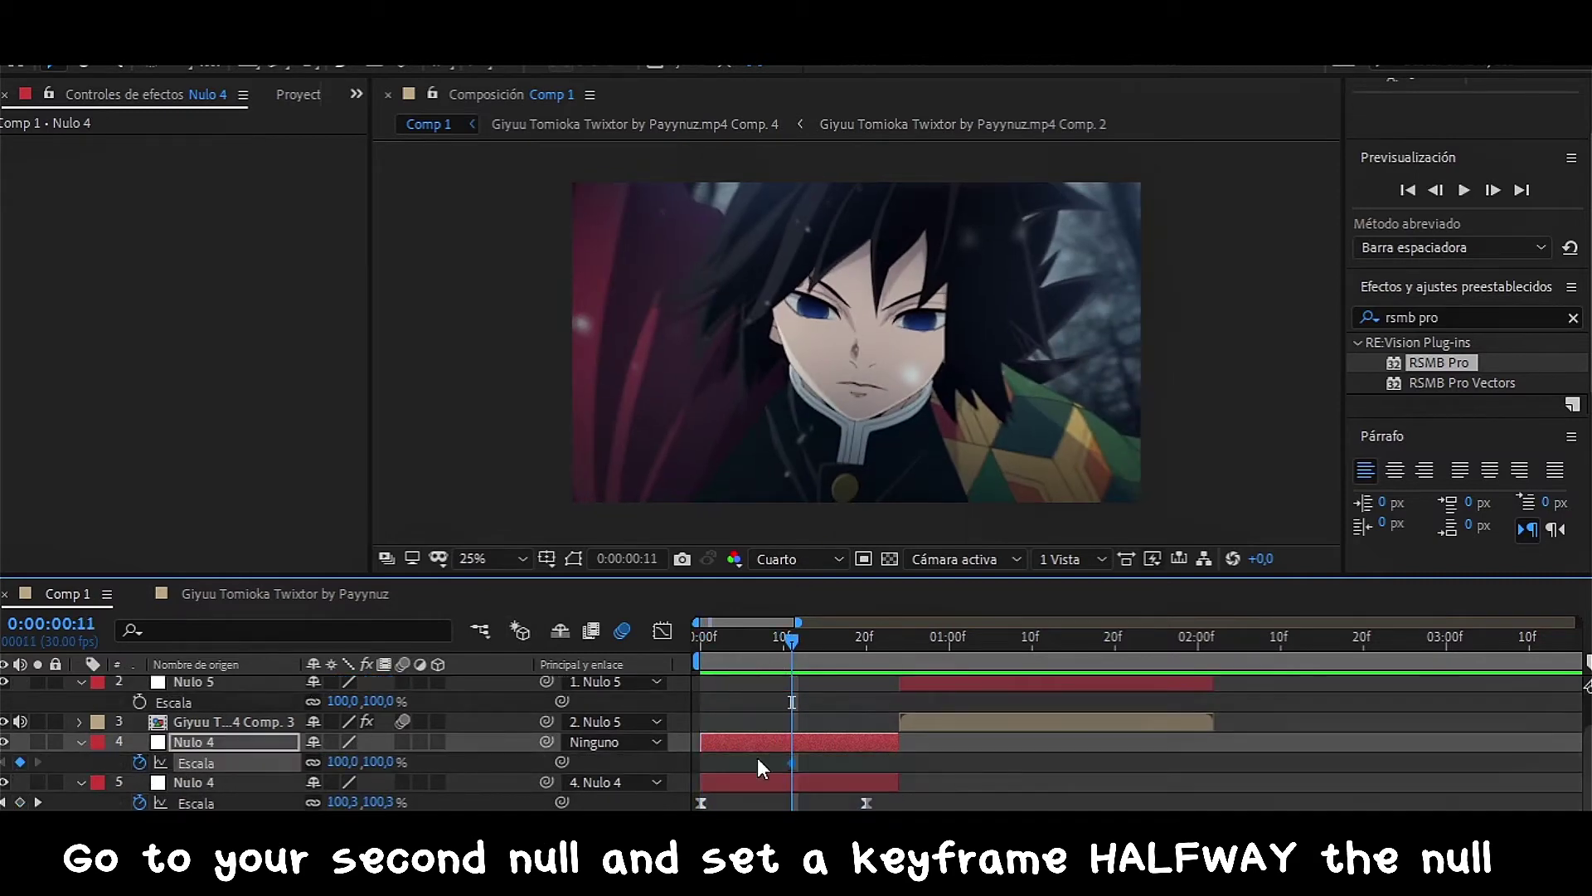
key(k)
click(344, 762)
text(43,8)
key(Return)
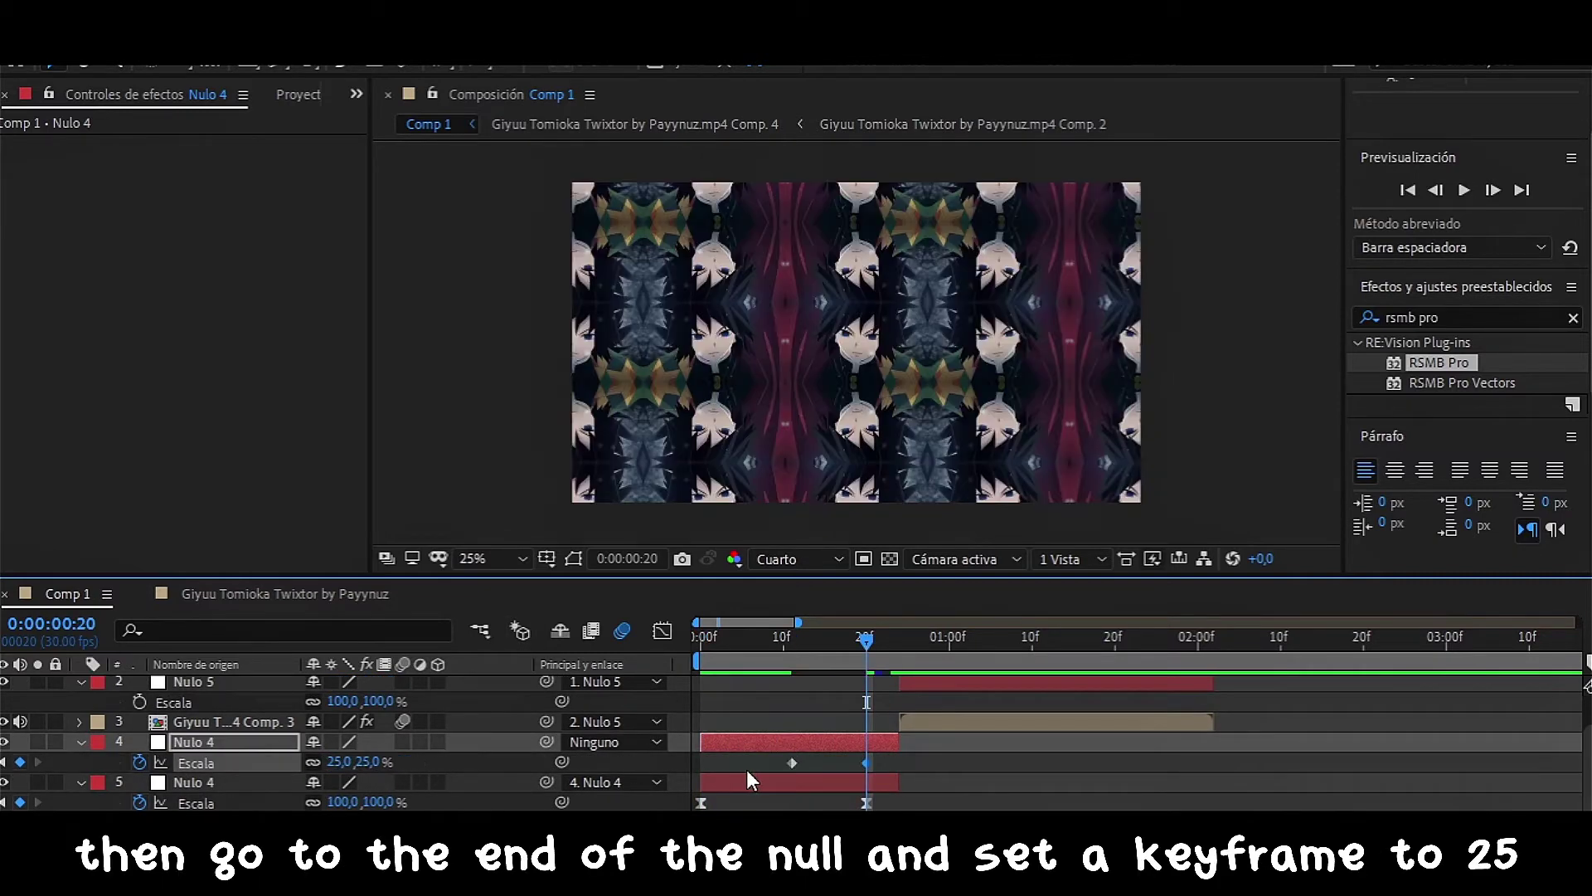
mouse_move(868, 763)
mouse_down()
mouse_move(907, 761)
mouse_move(689, 767)
mouse_up()
key(F9)
Adjust Nulo 4's scale curve handles for a held start and a sharp final drop to 25%.
click(663, 630)
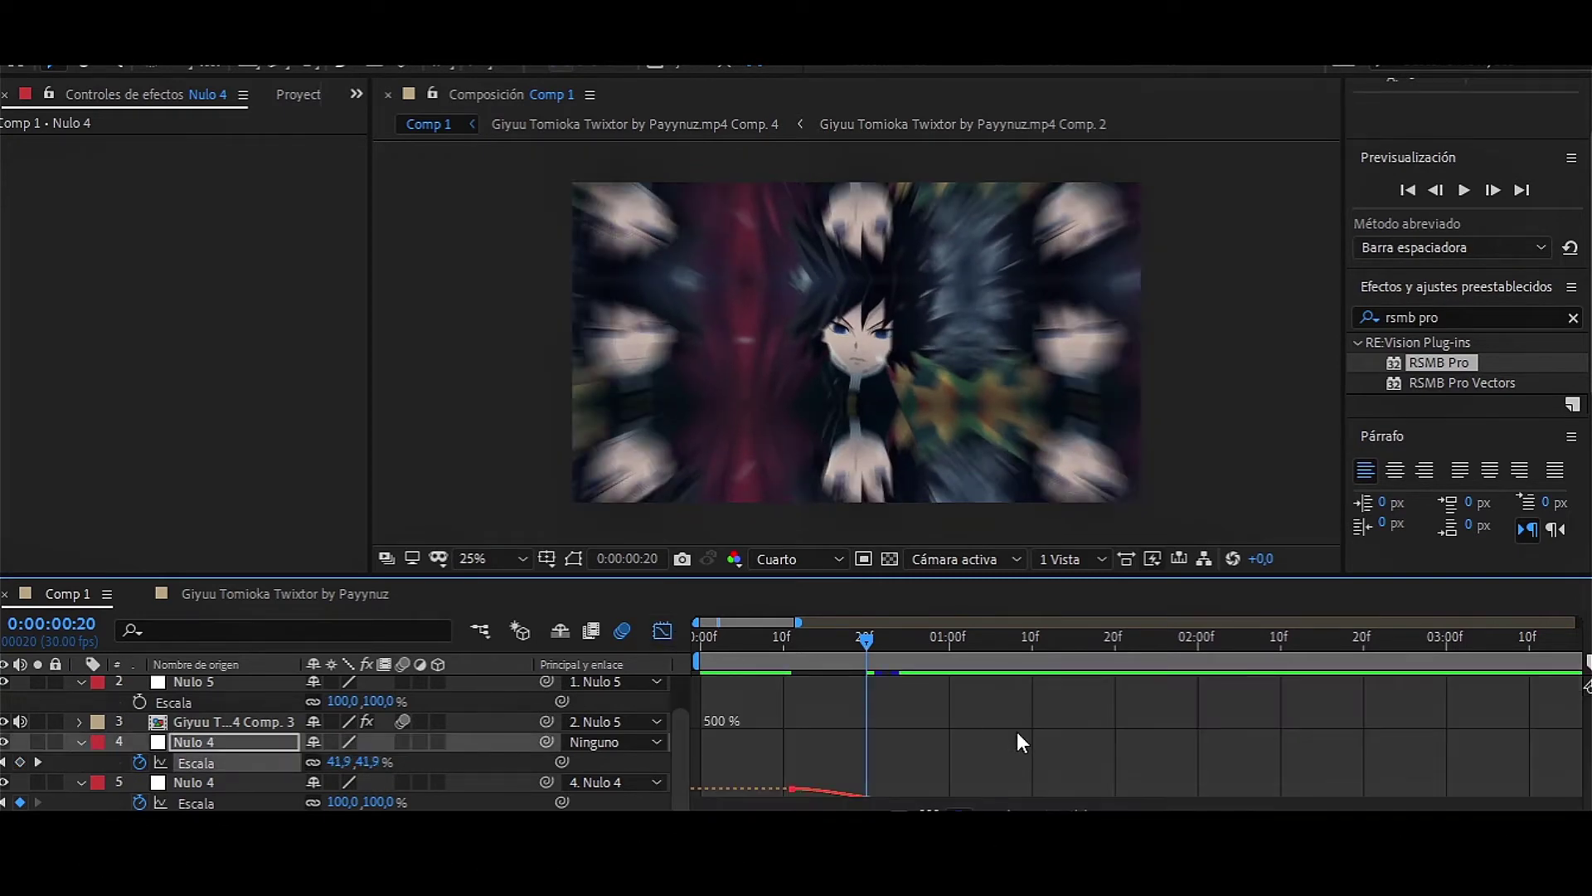
drag(1017, 732, 751, 809)
click(1086, 809)
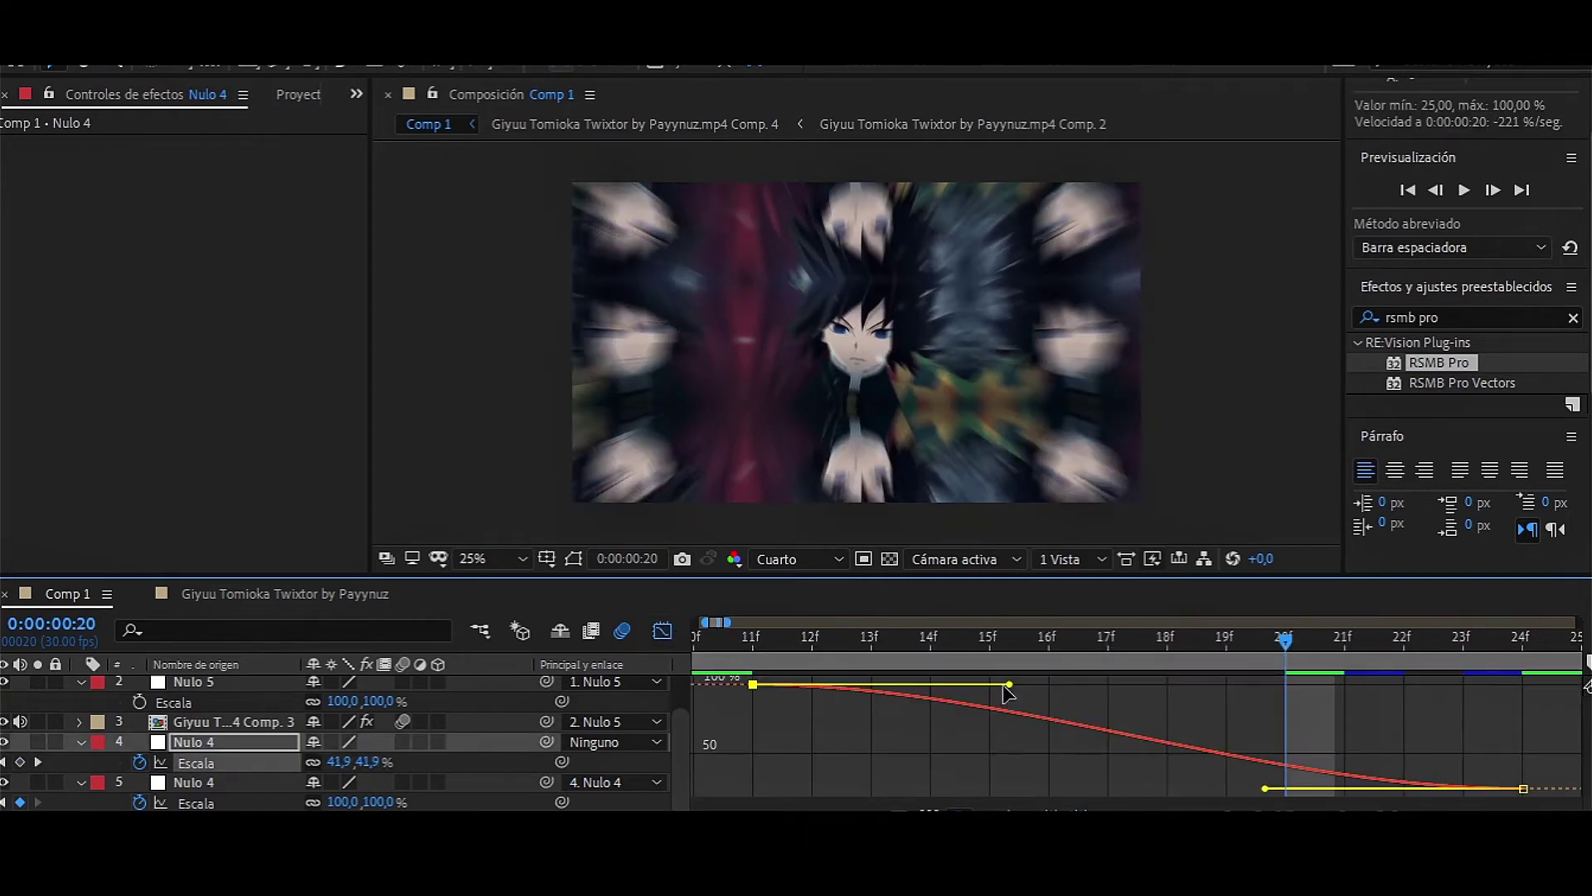
drag(1007, 685, 1375, 685)
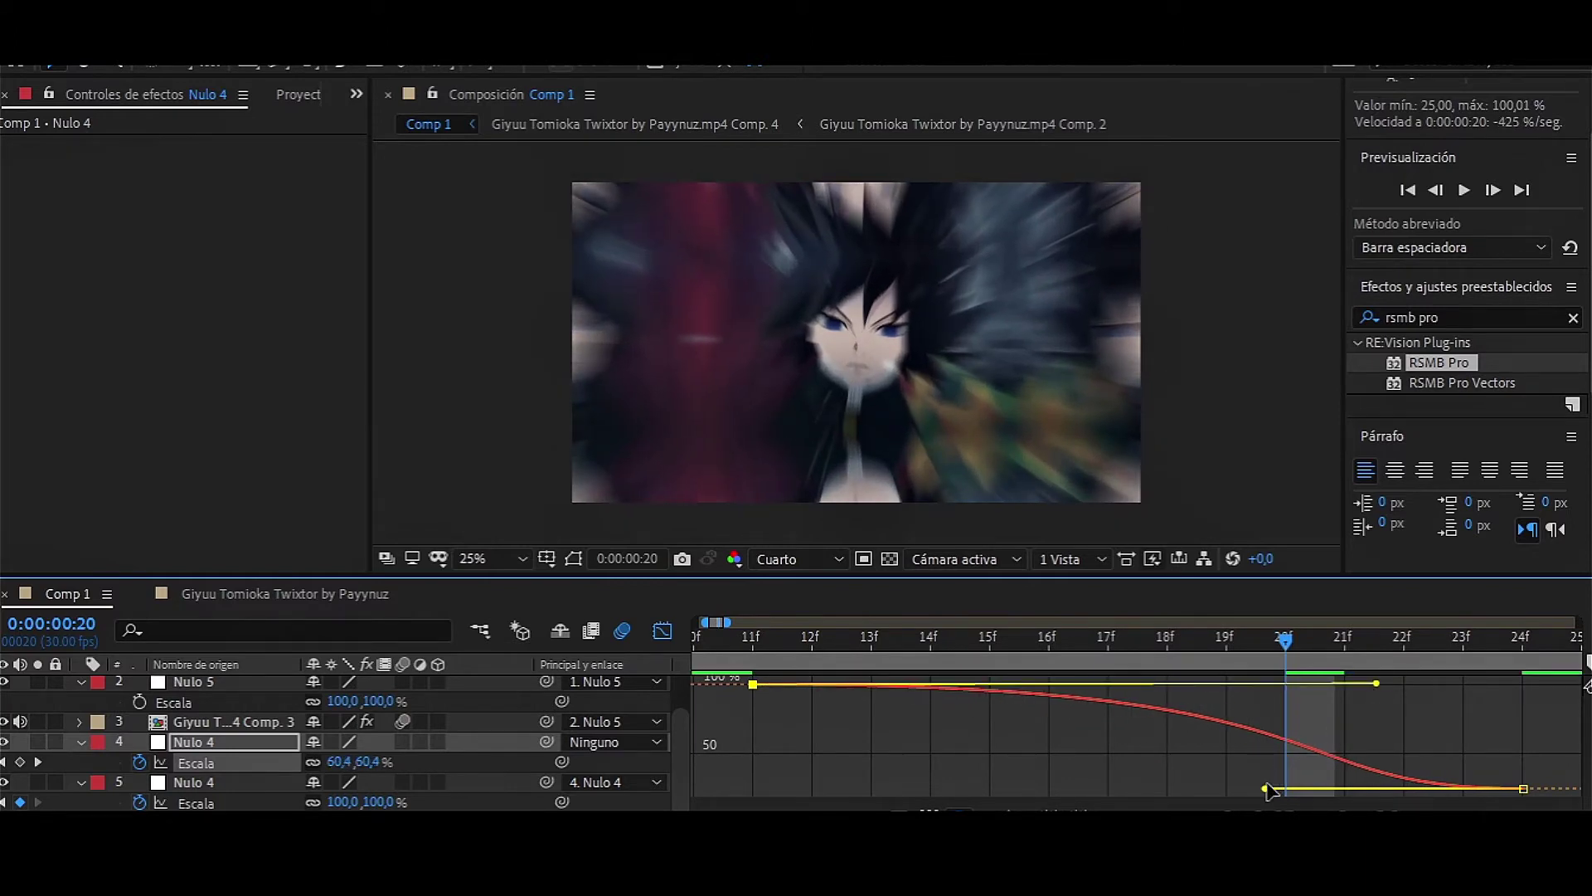
key(space)
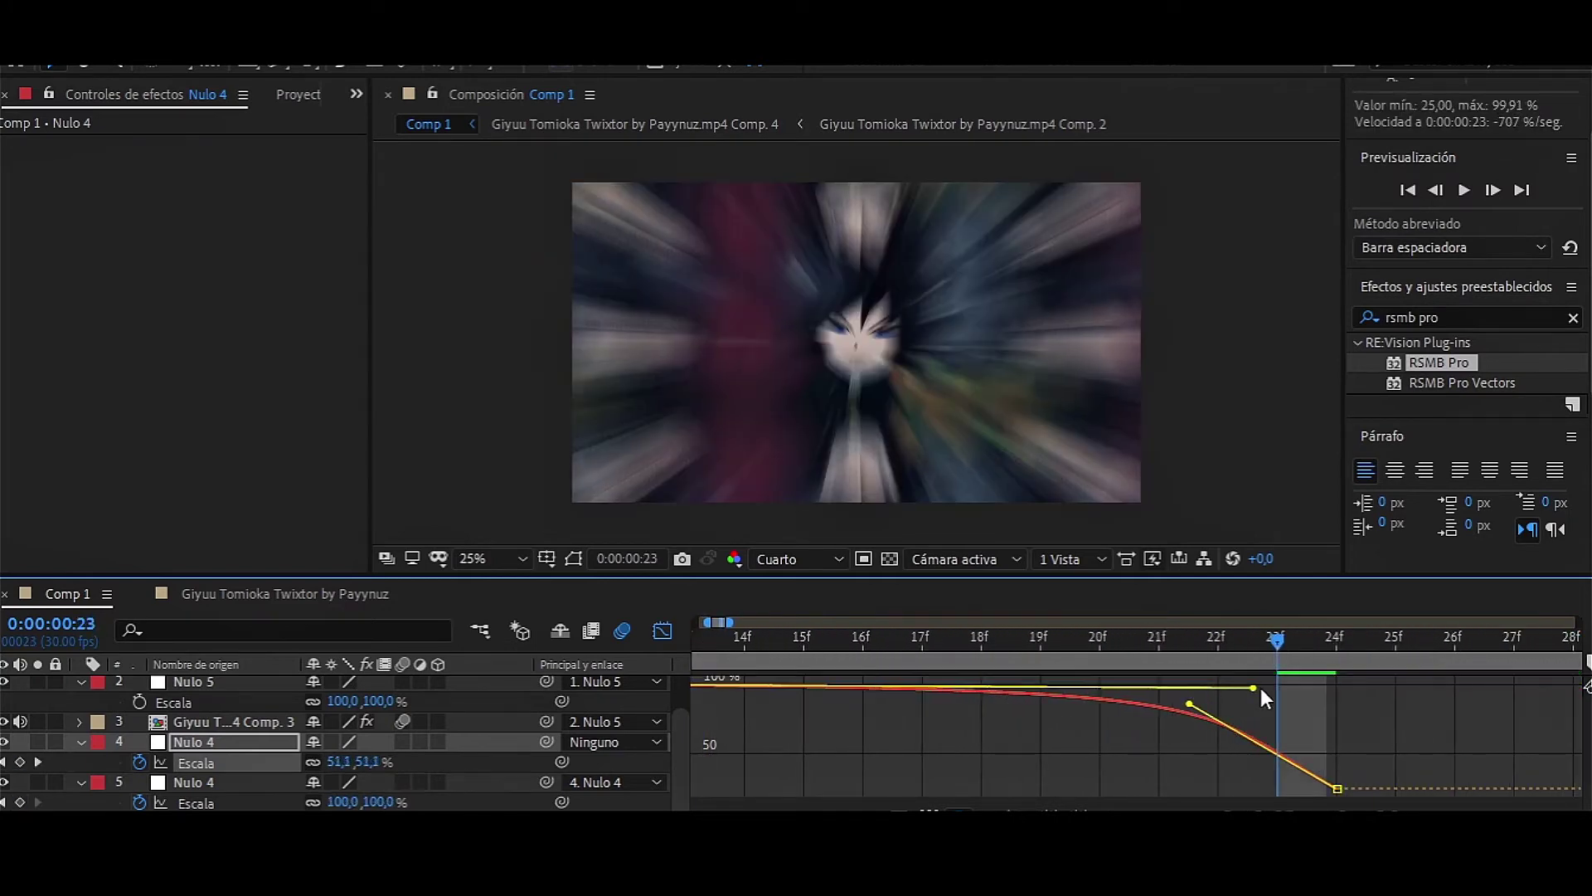
drag(1261, 688, 1282, 685)
drag(1189, 703, 1272, 695)
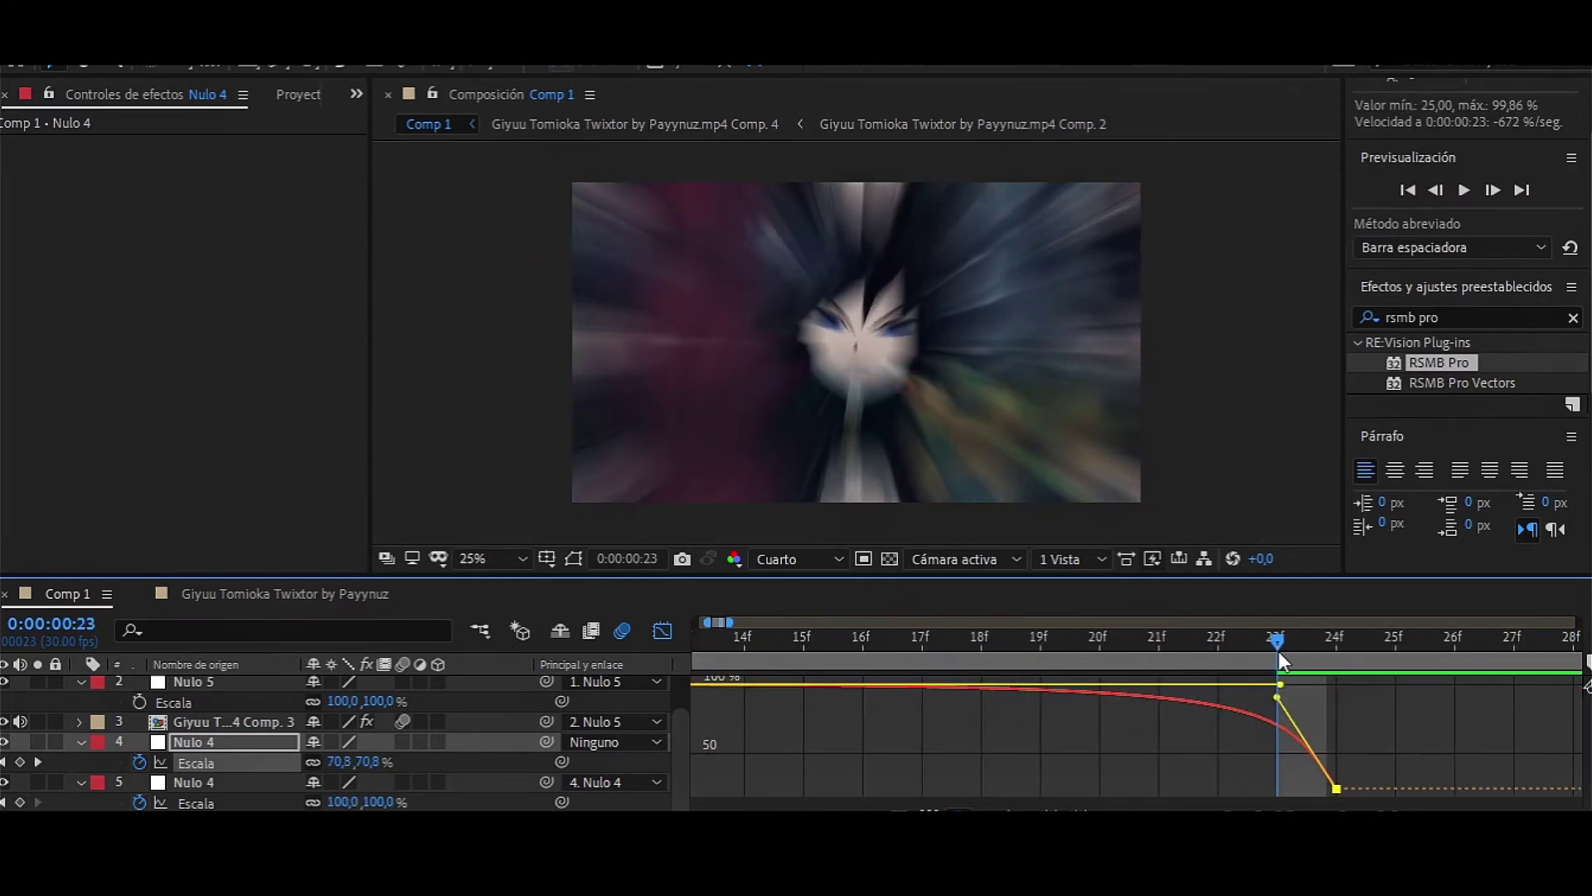
key(space)
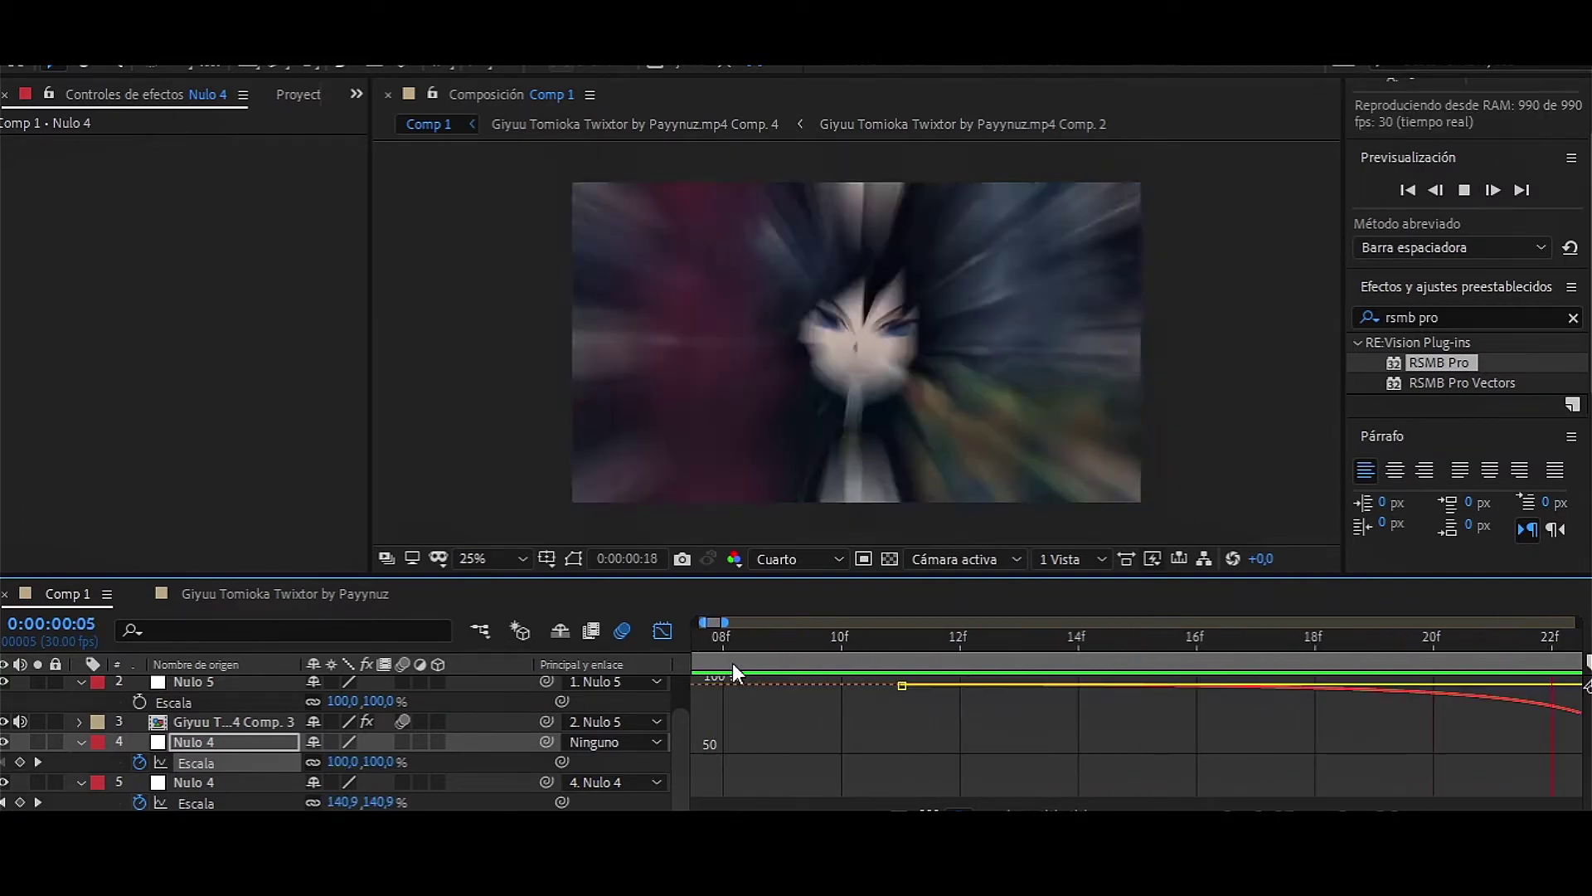
click(899, 640)
Widen the timeline to eight seconds and preview the reshaped zoom animation.
click(663, 630)
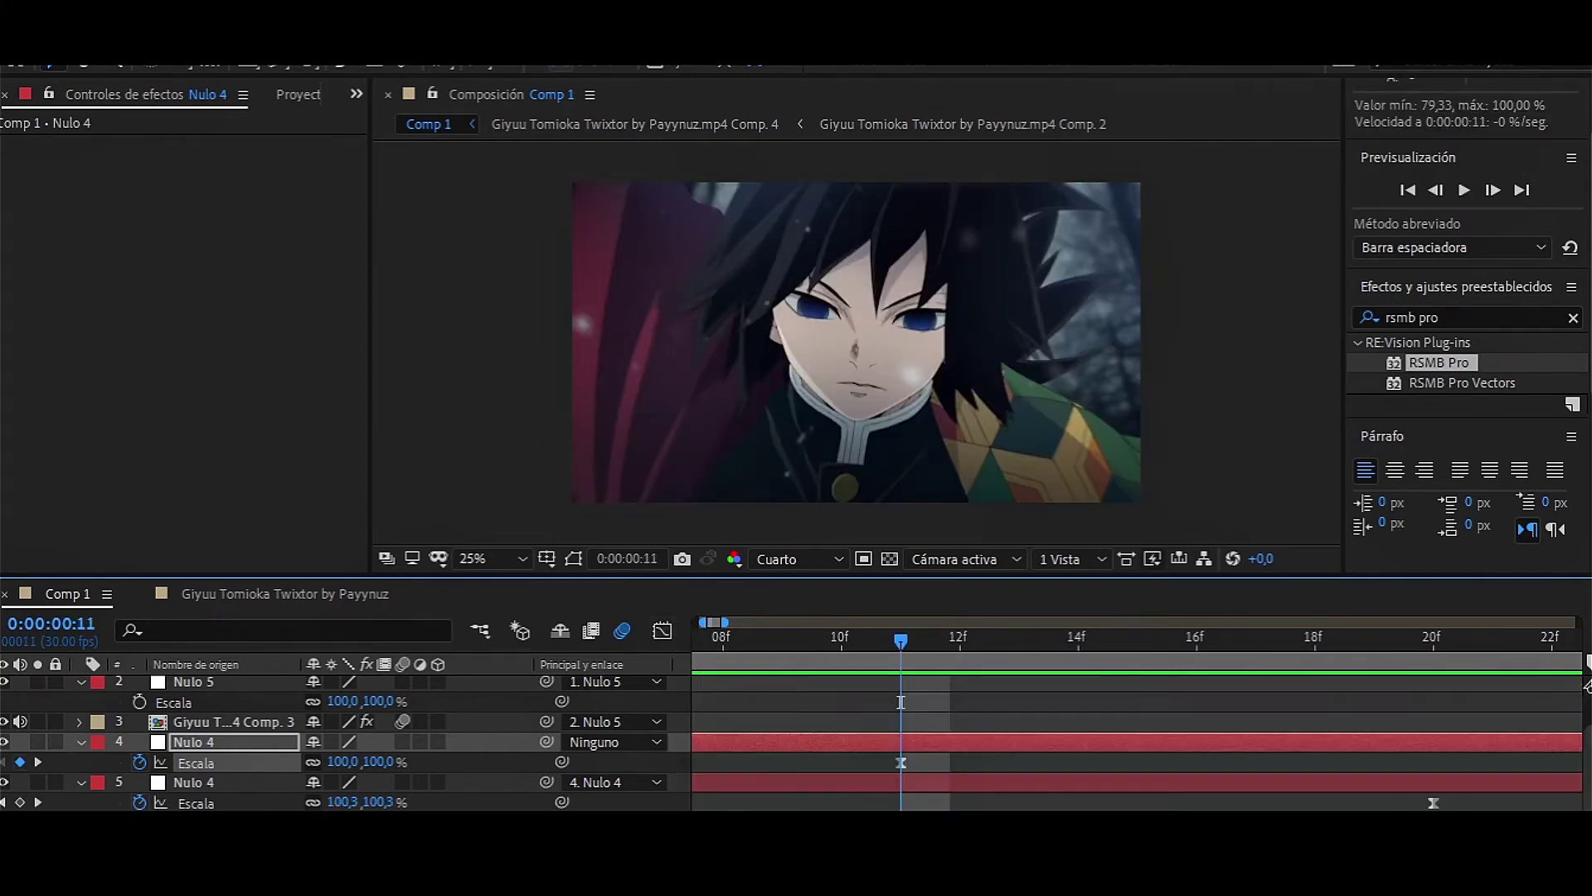
drag(727, 622, 938, 622)
click(663, 632)
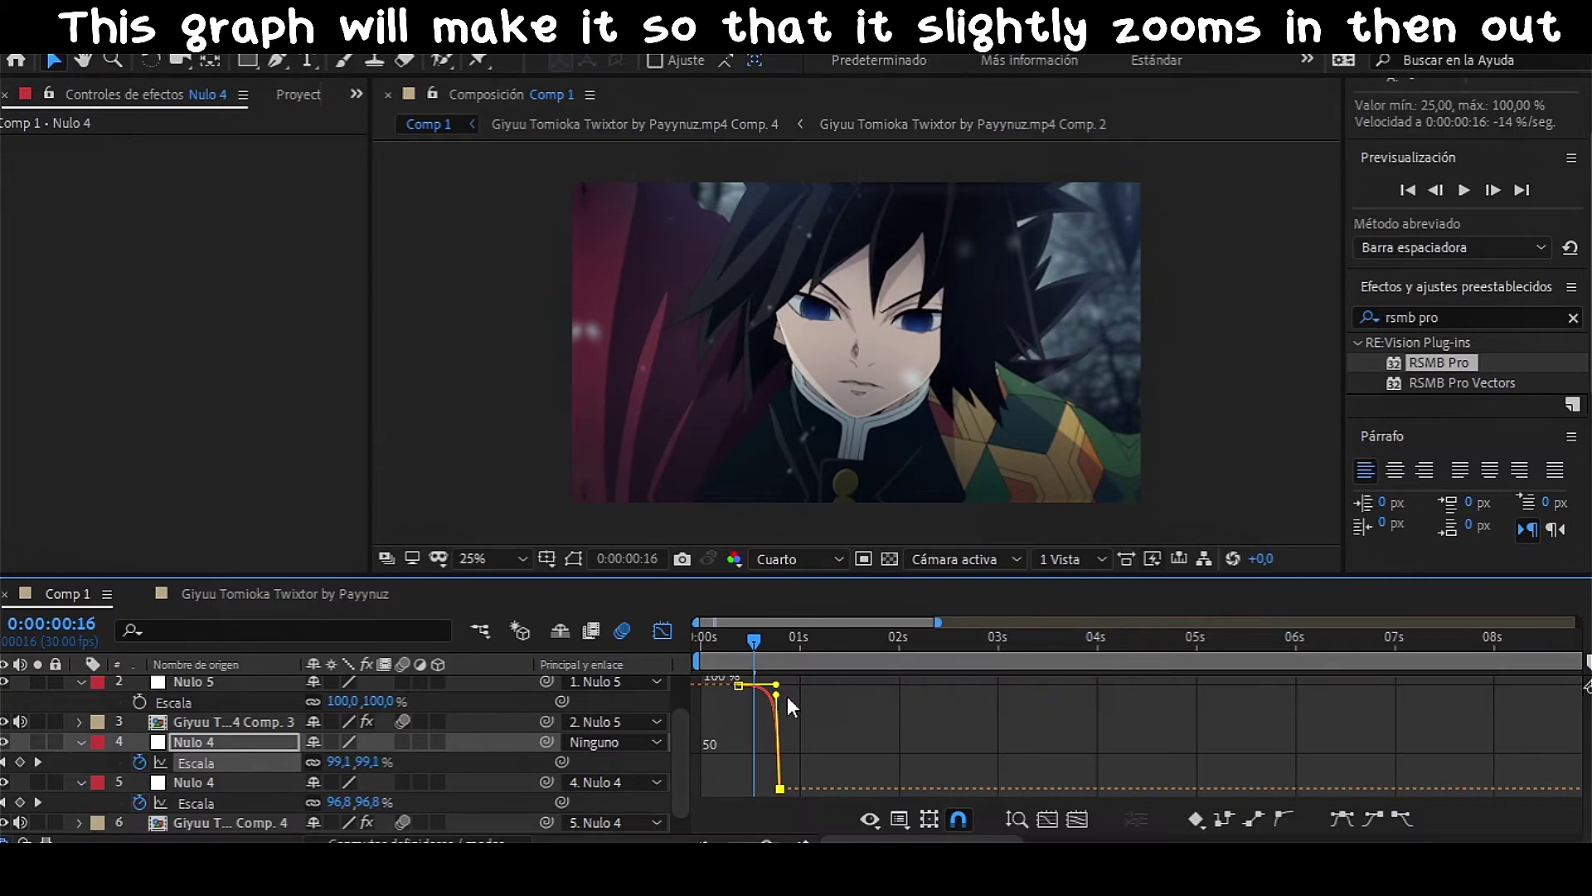
key(space)
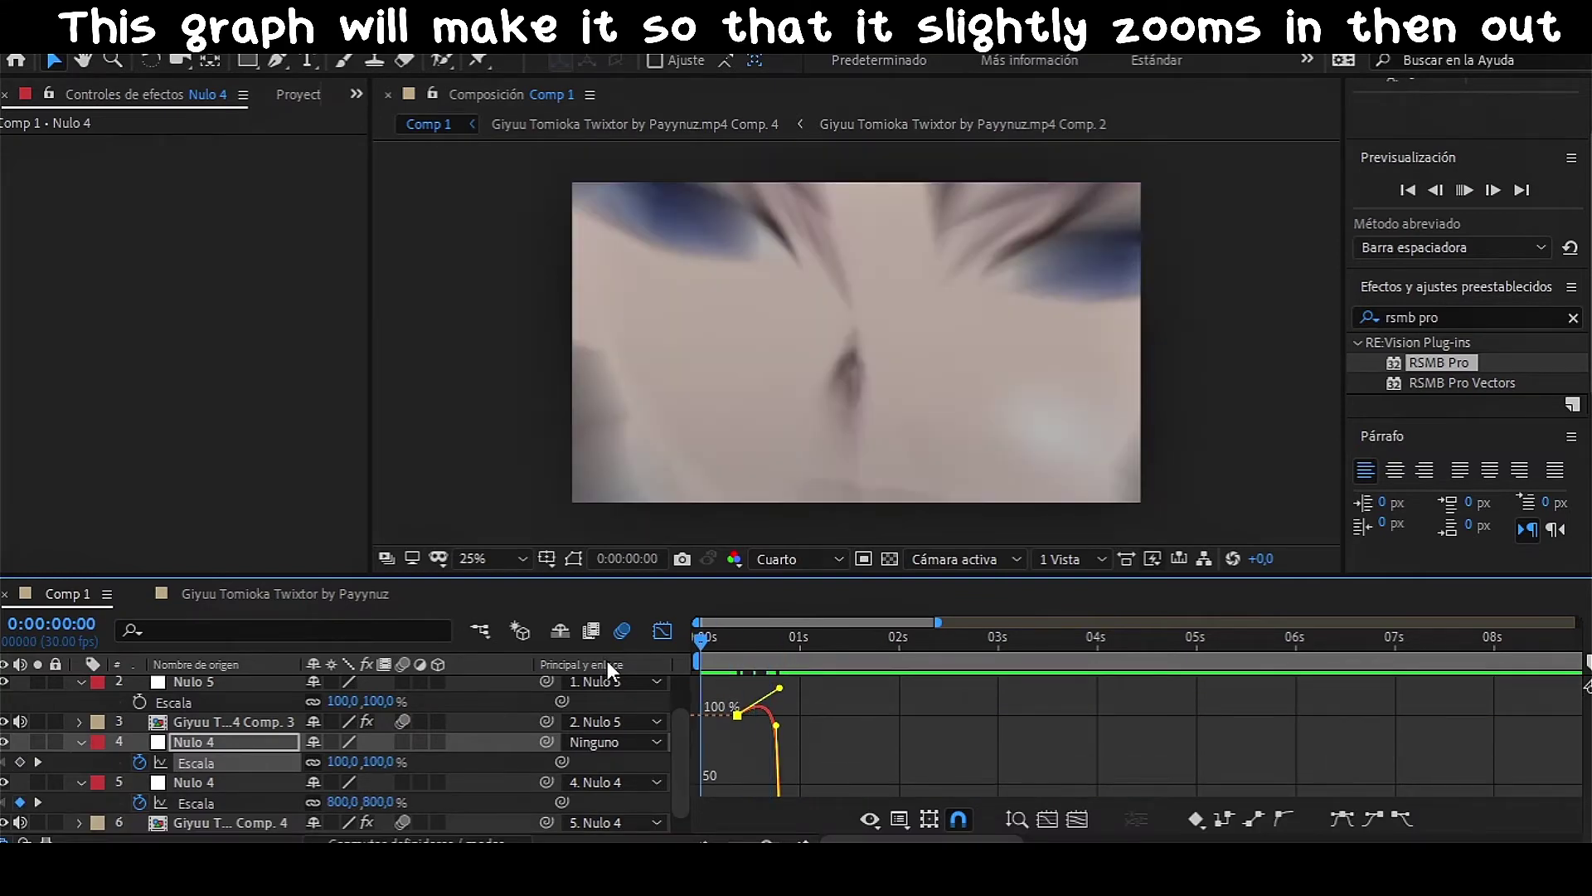
key(space)
click(662, 630)
Select the Nulo 5 null and place the current time at frame 24.
click(813, 684)
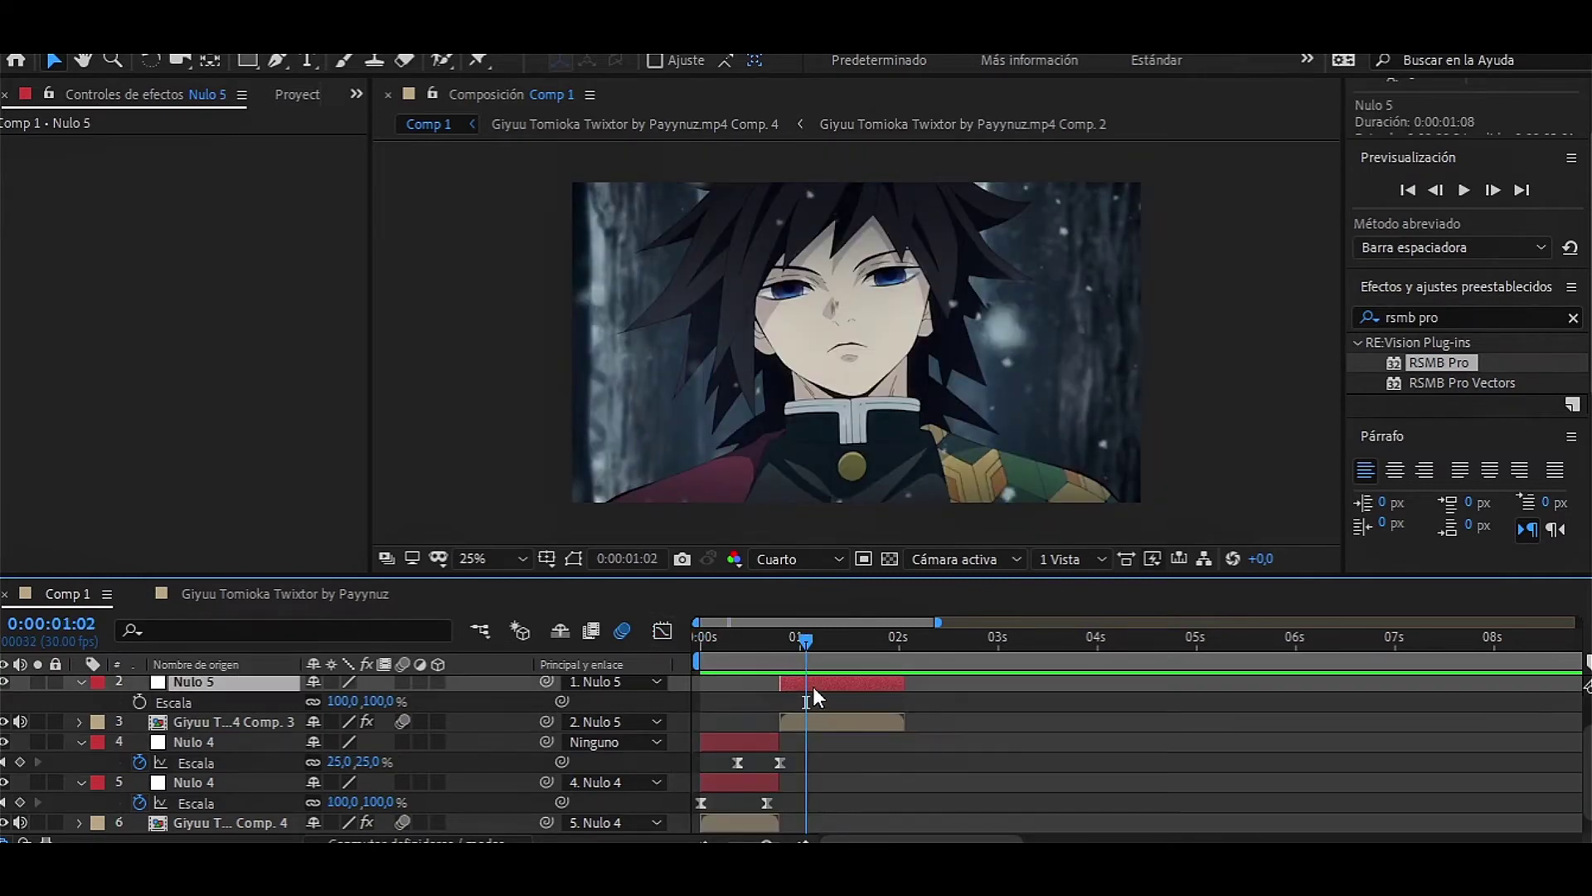
click(780, 655)
drag(777, 650, 776, 663)
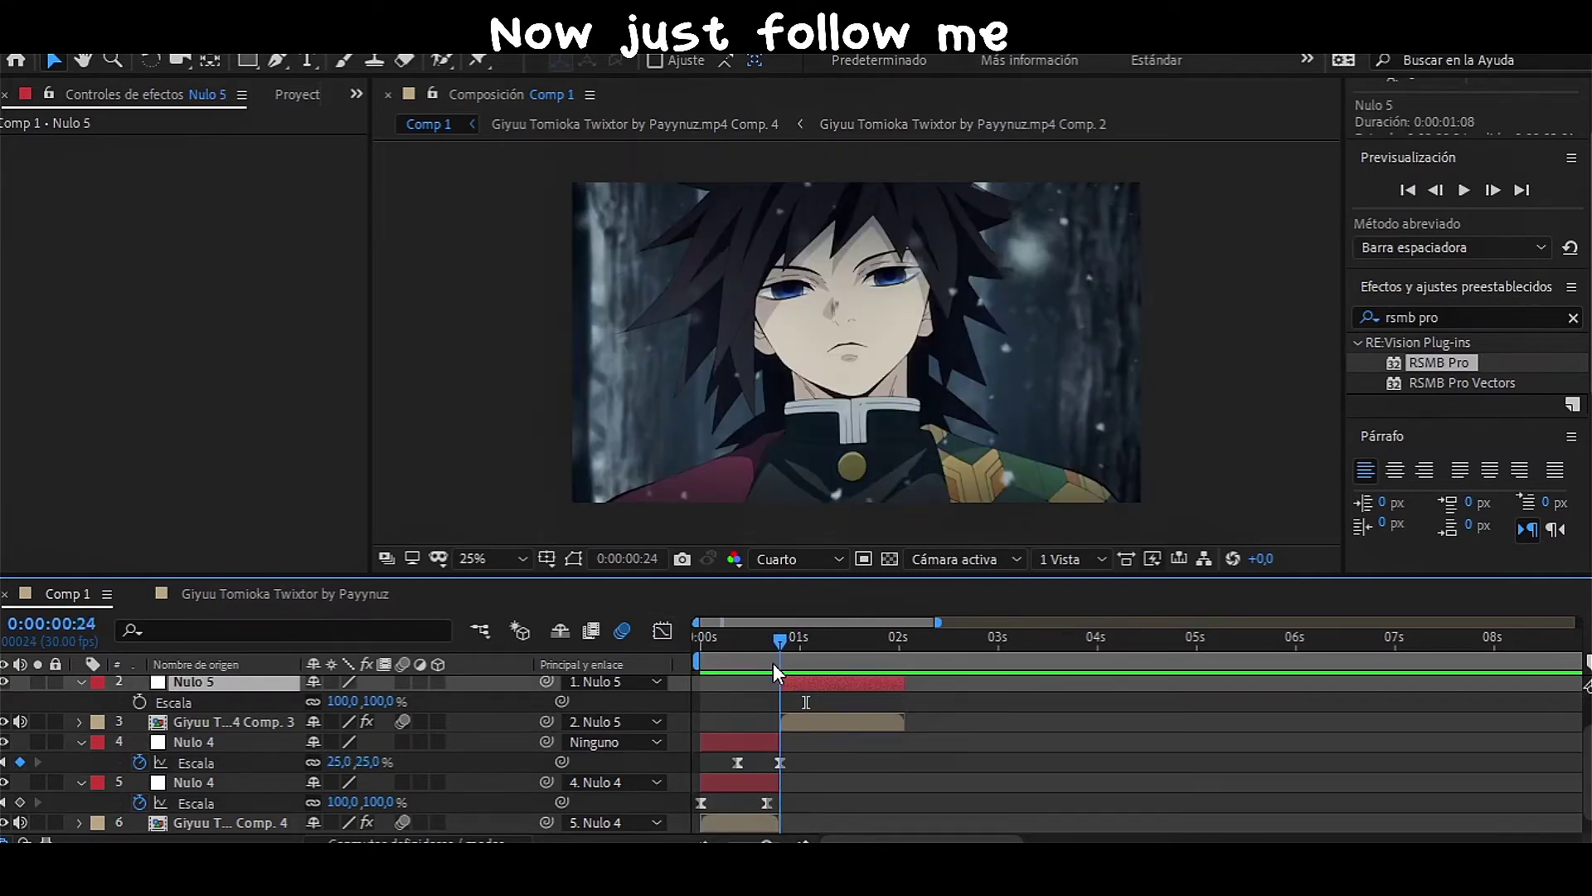
Key Nulo 5's scale from 800% at frame 24 back to 100% near 1:22.
key(s)
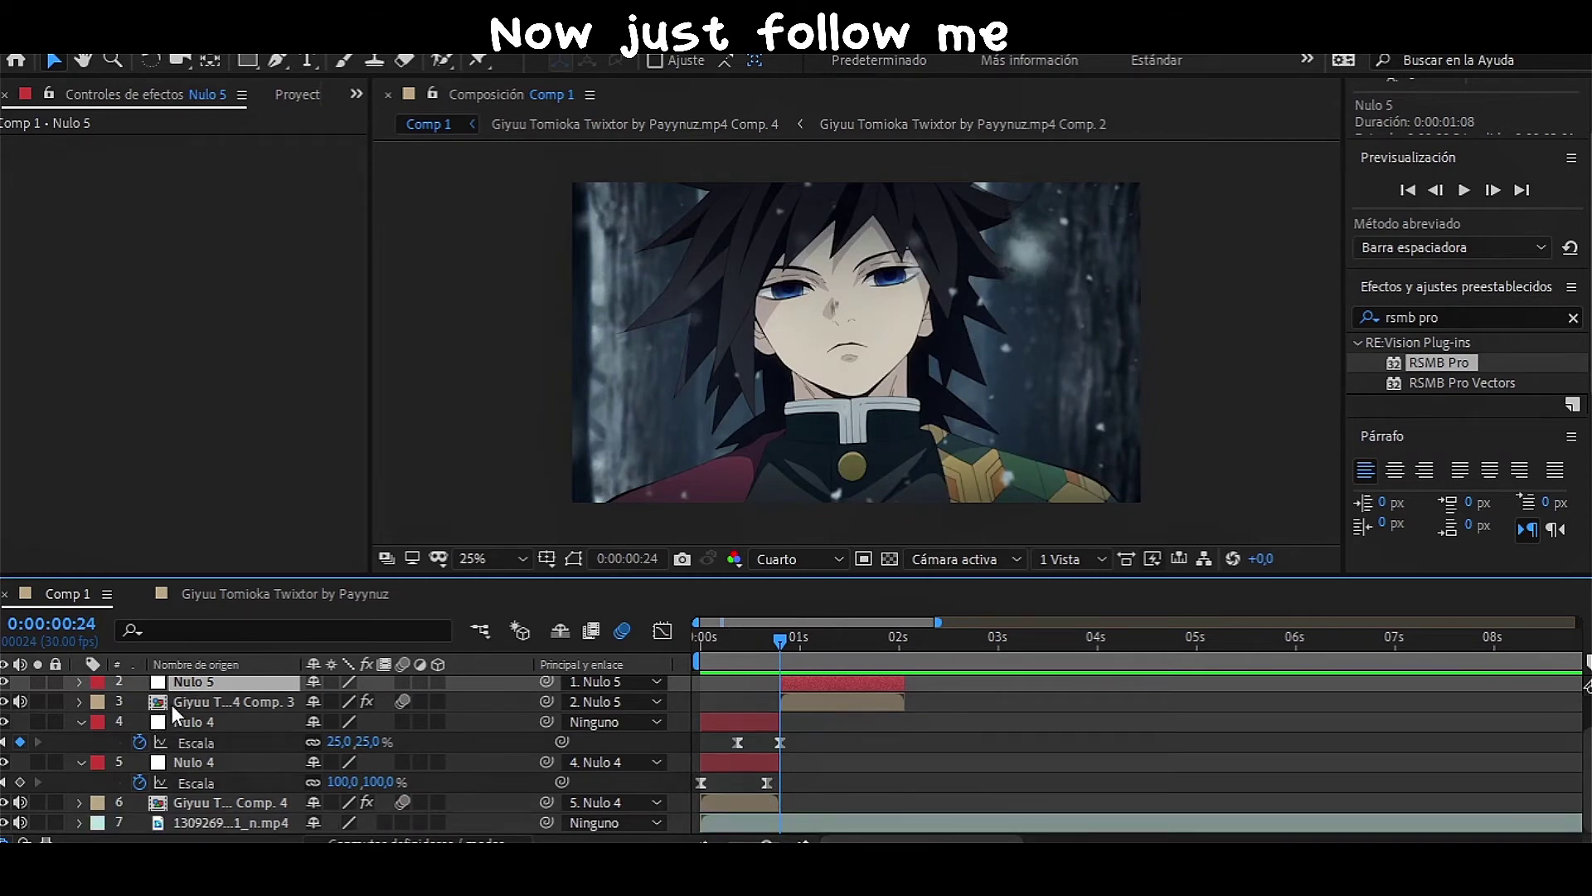
key(s)
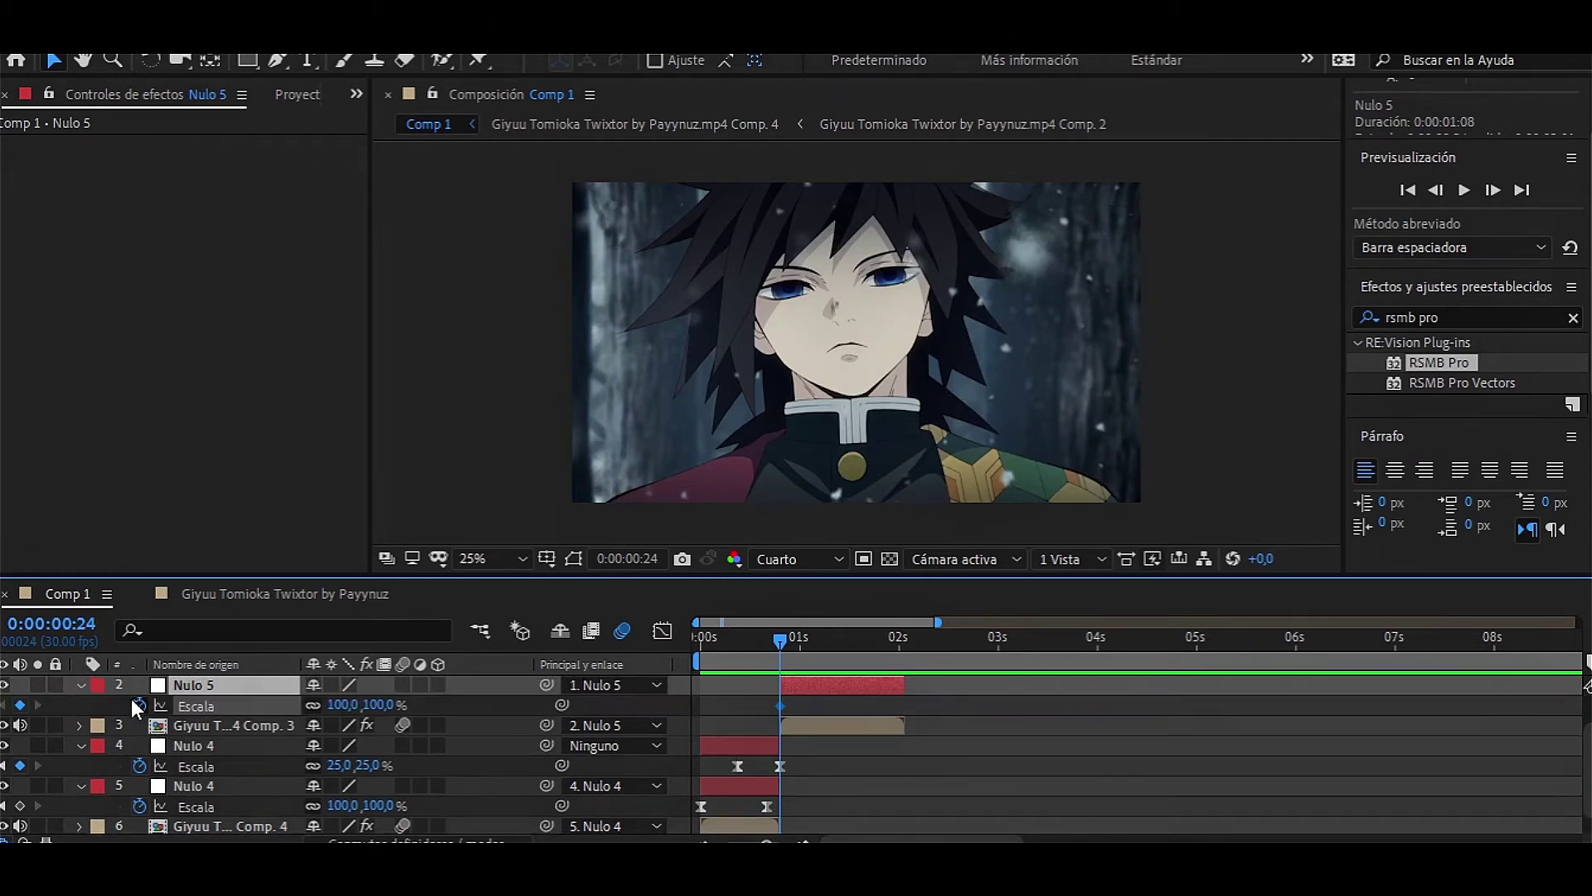
drag(778, 705, 867, 706)
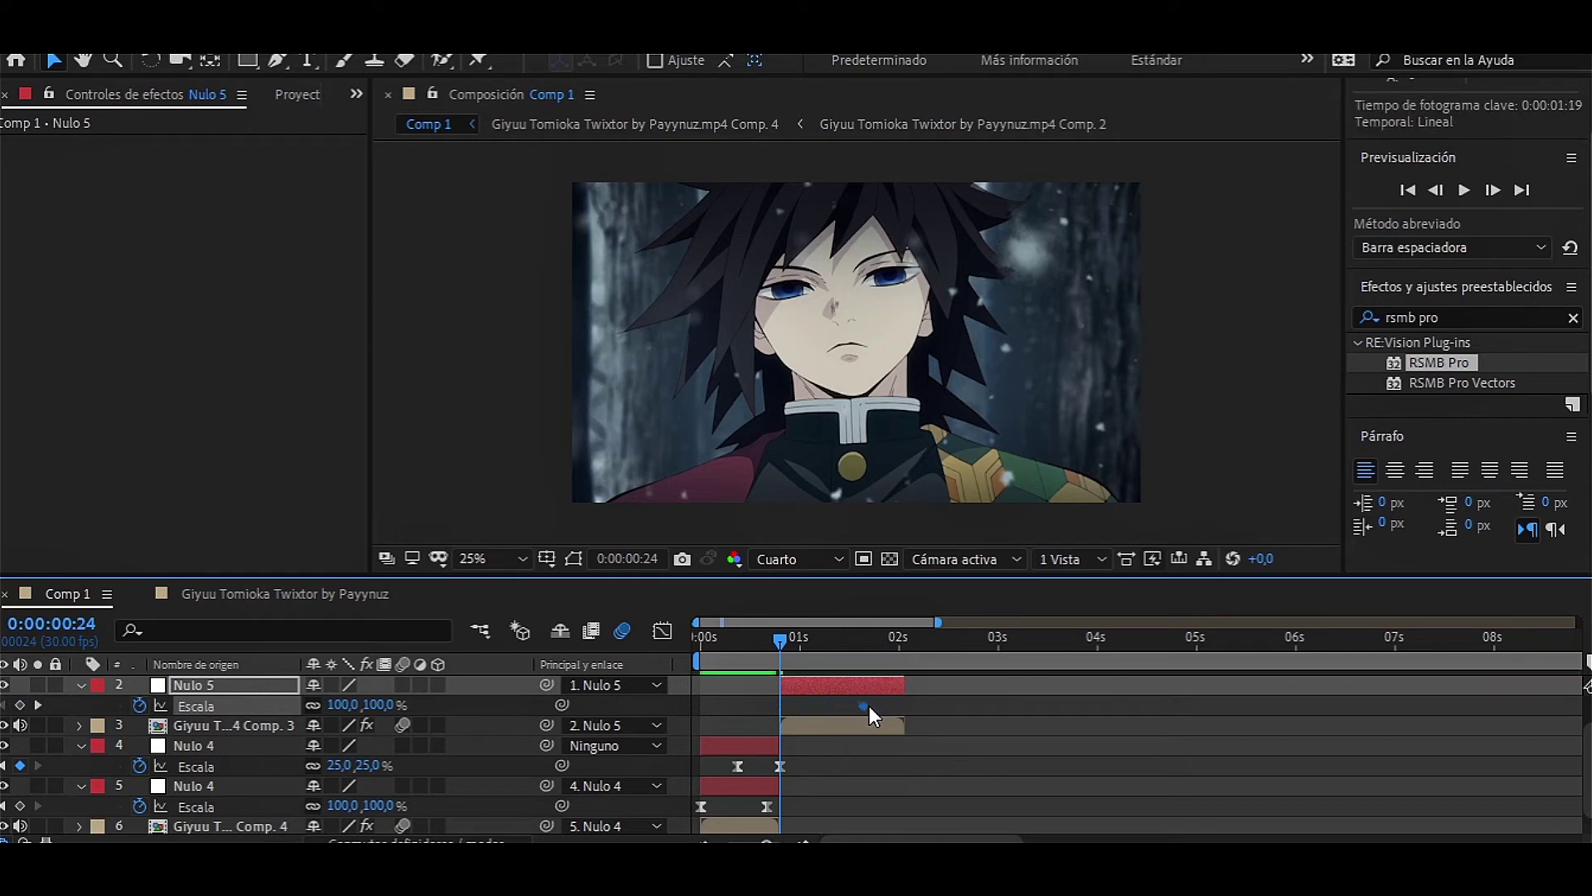
drag(349, 704, 342, 732)
text(800)
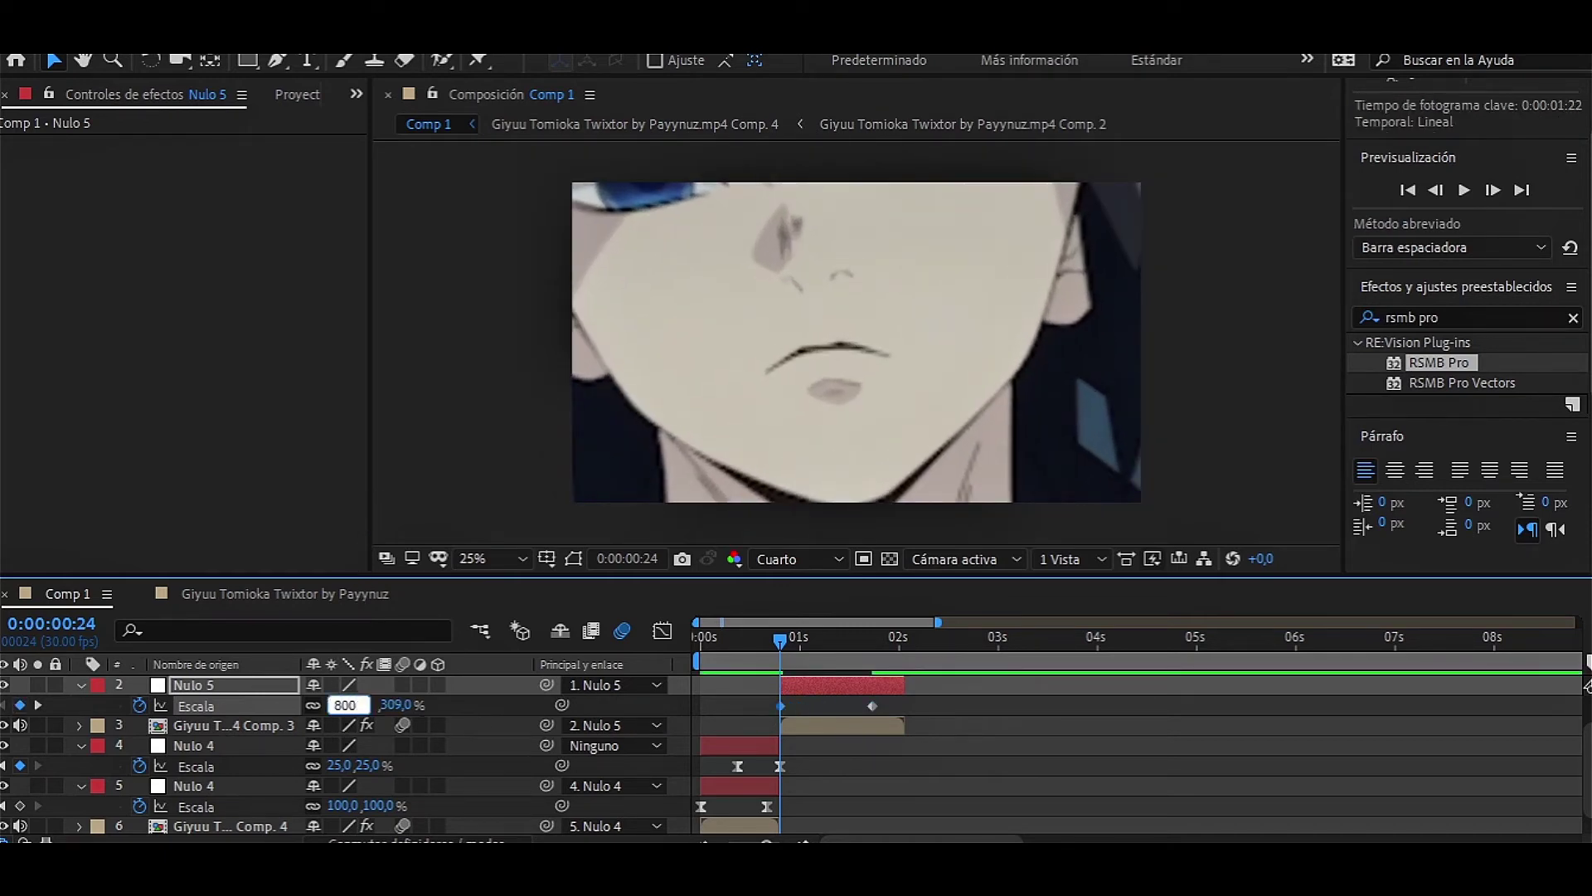
key(Return)
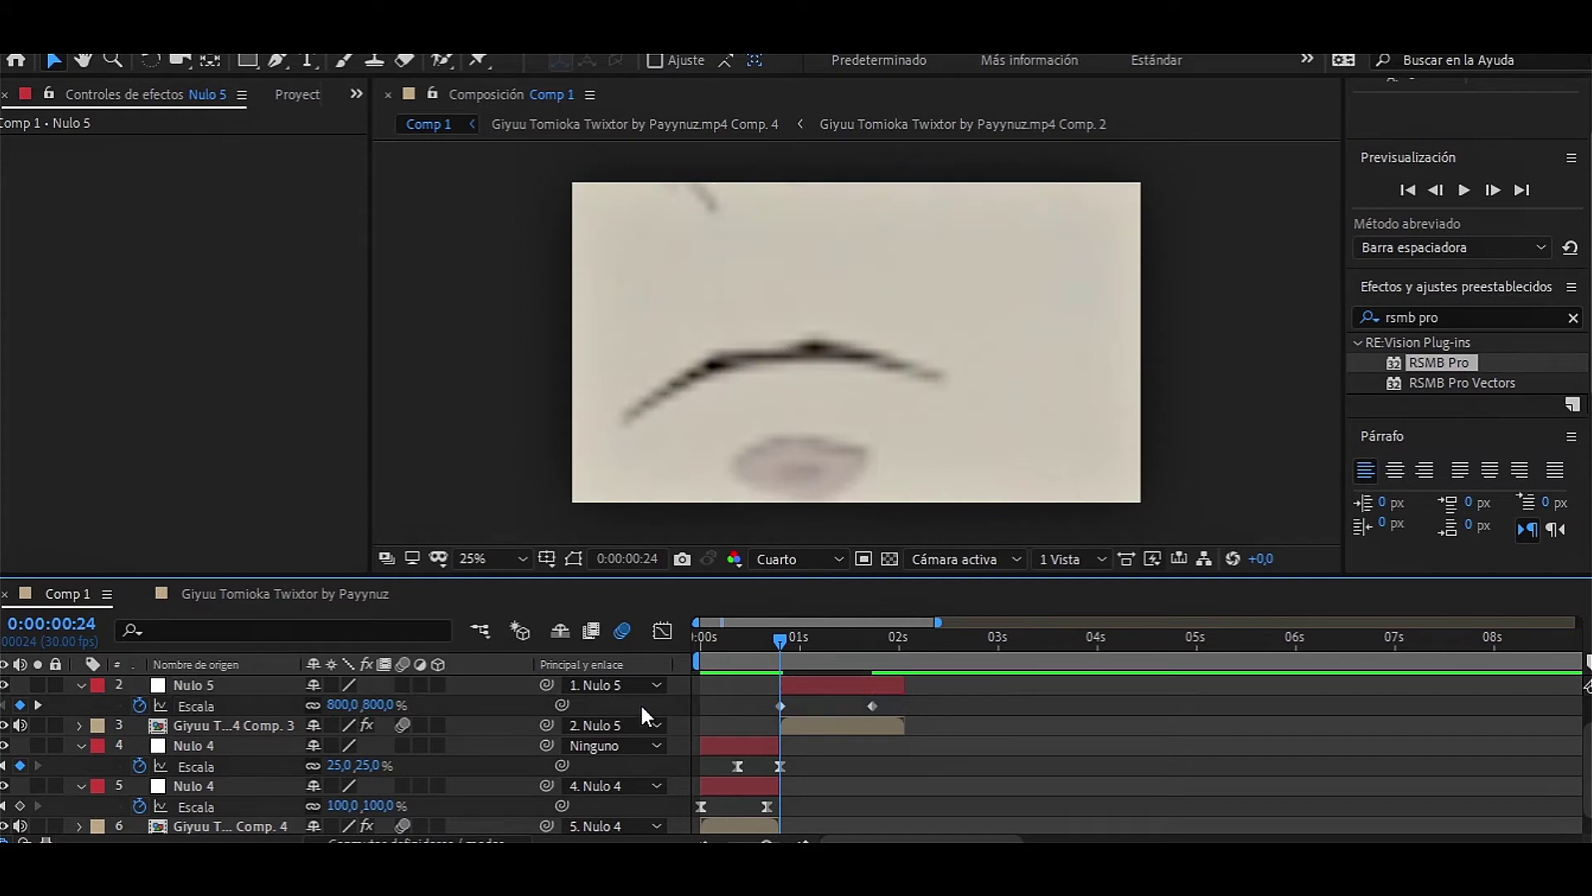
Bend Nulo 5's scale curve for a steep drop after frame 24 and gentle settle into 100%.
click(663, 628)
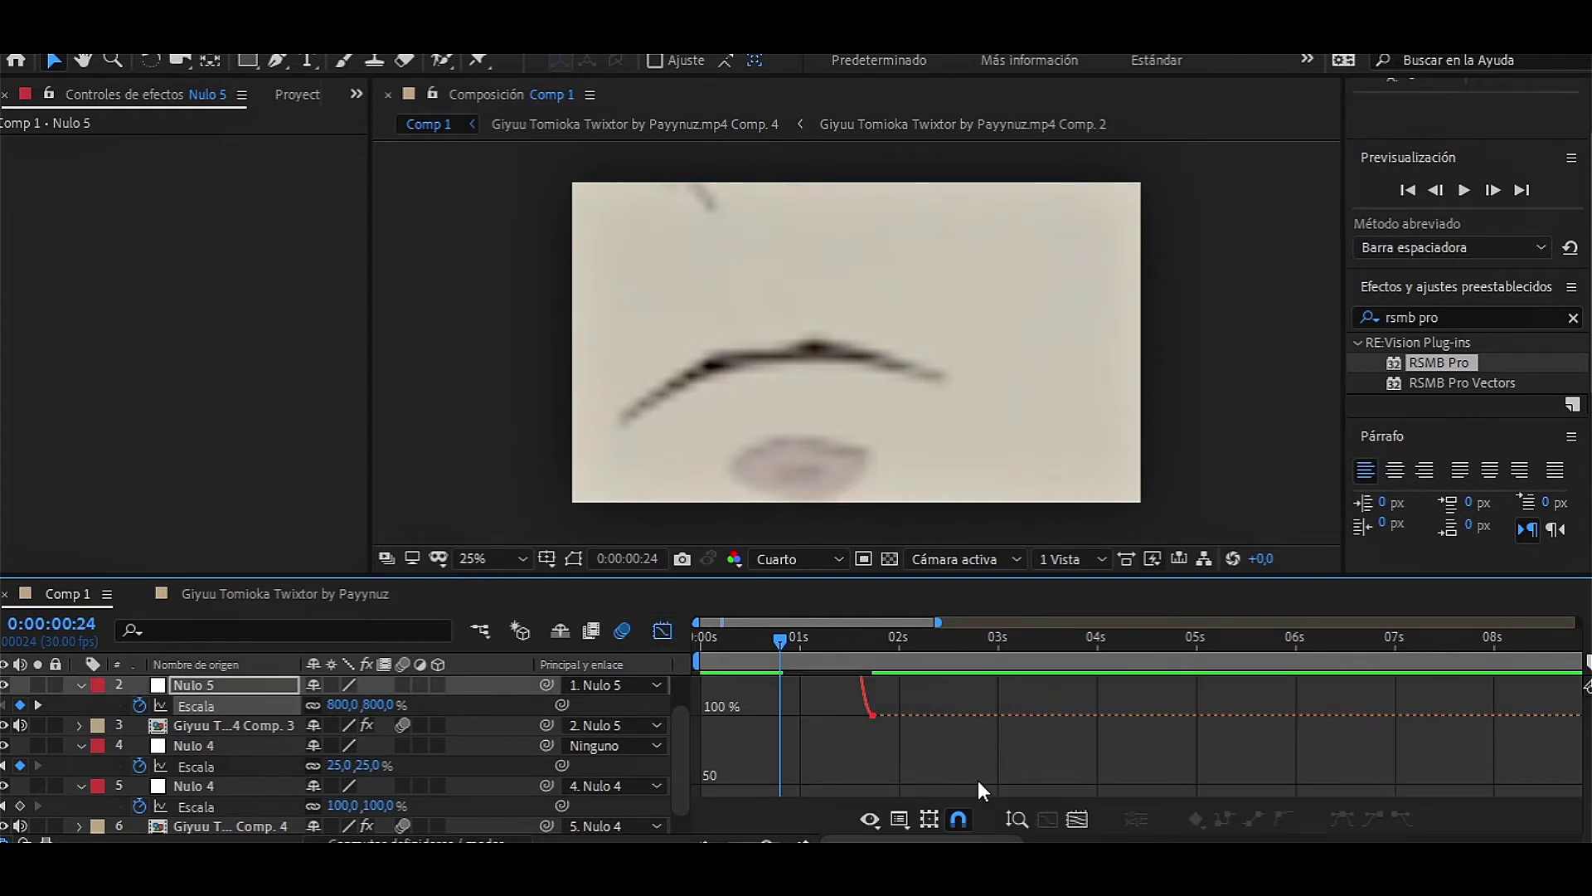
drag(978, 788, 830, 676)
click(1077, 819)
drag(937, 622, 856, 622)
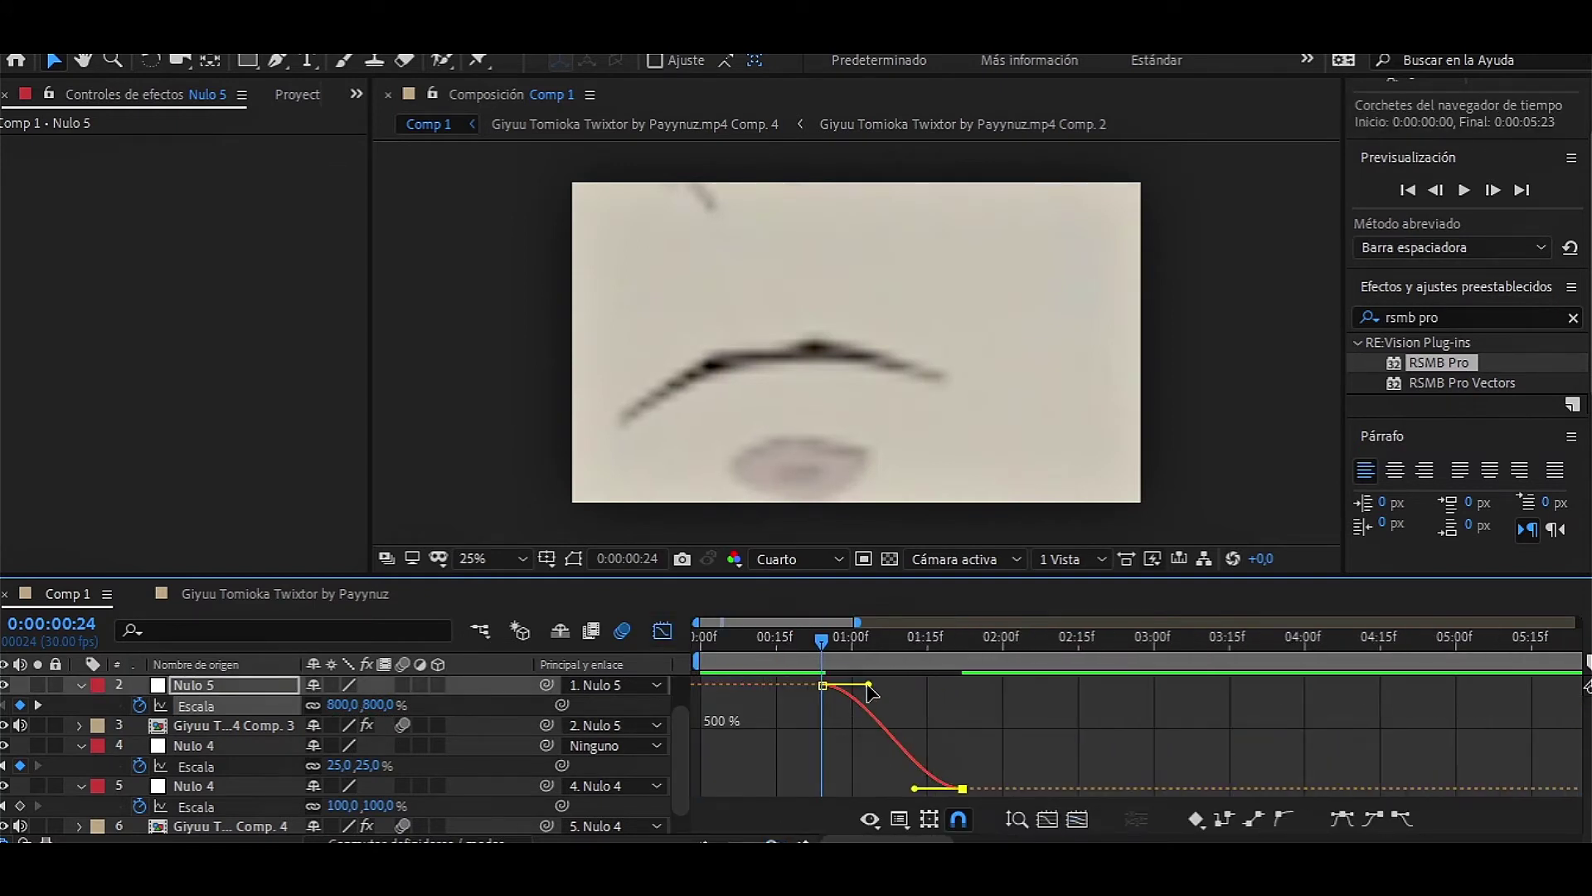
drag(868, 685, 809, 784)
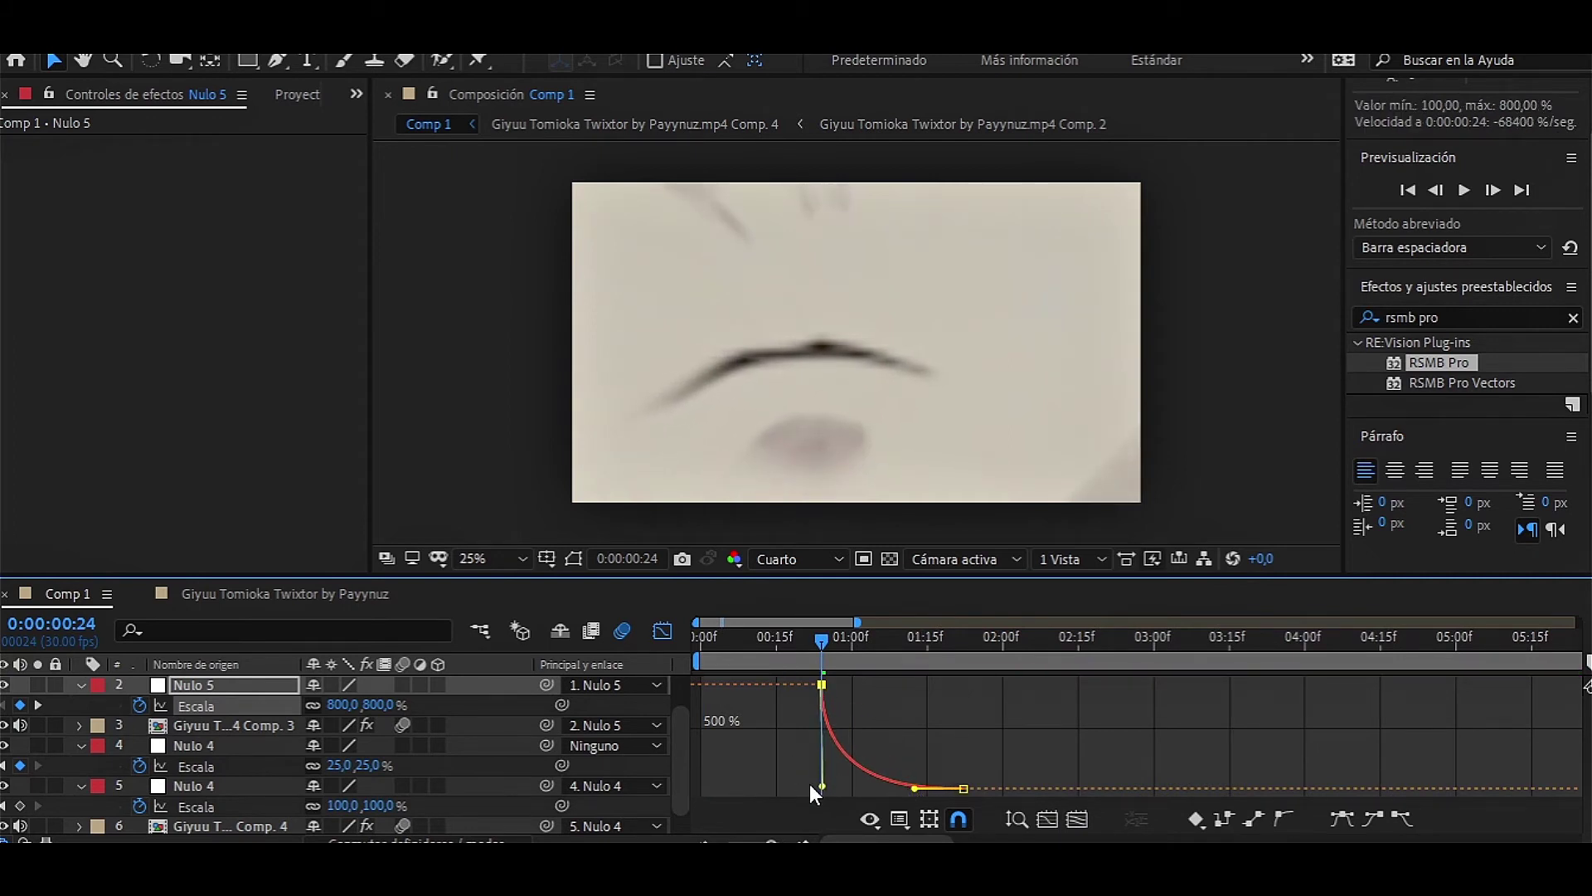
drag(915, 788, 851, 790)
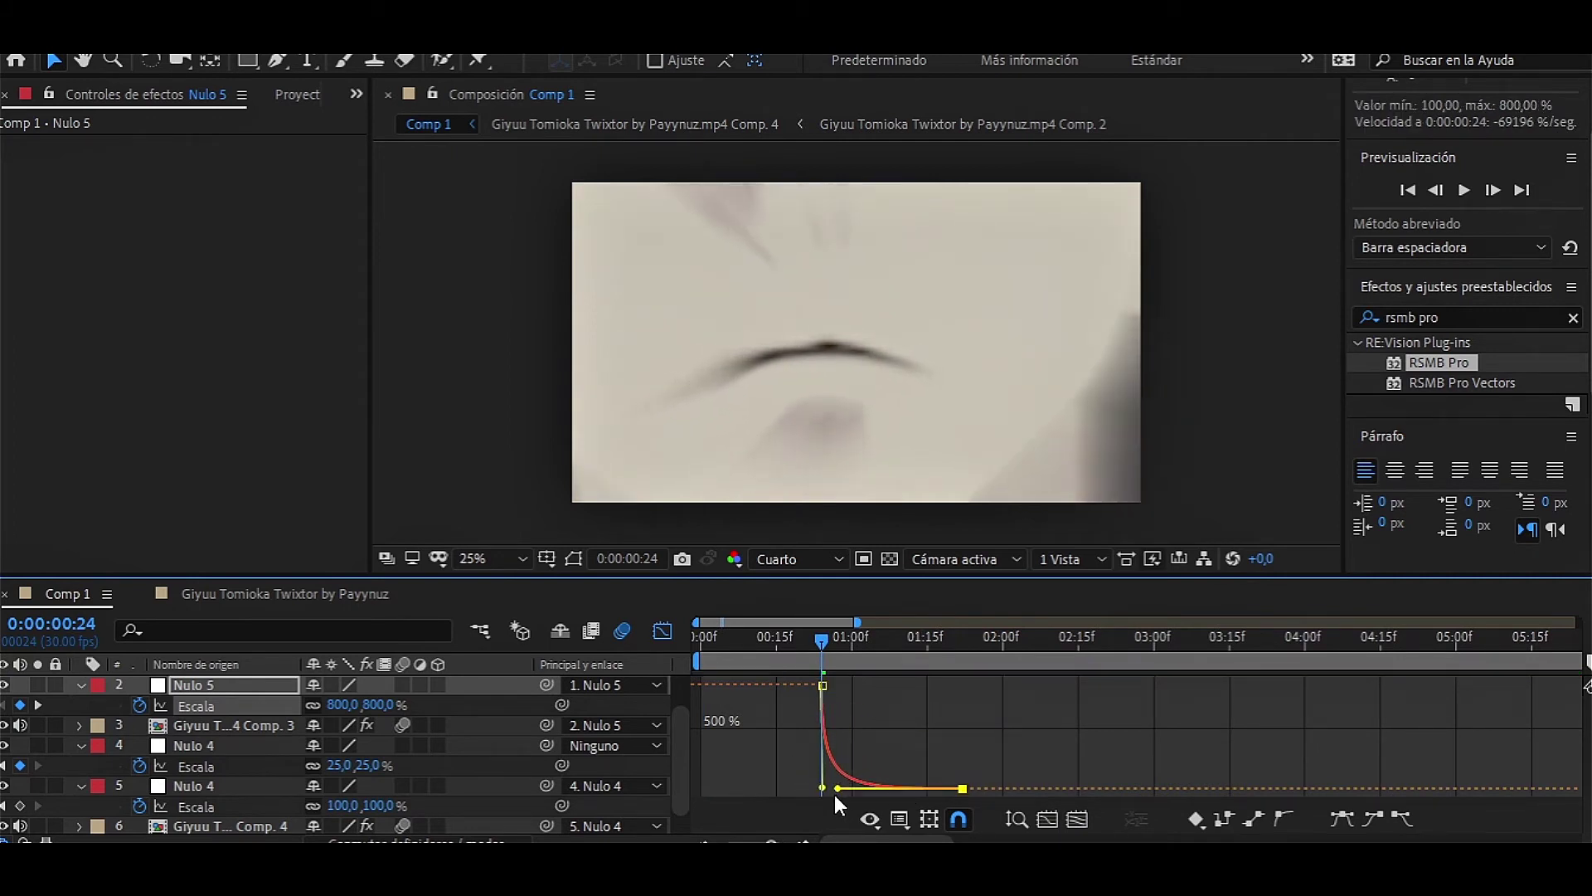
key(space)
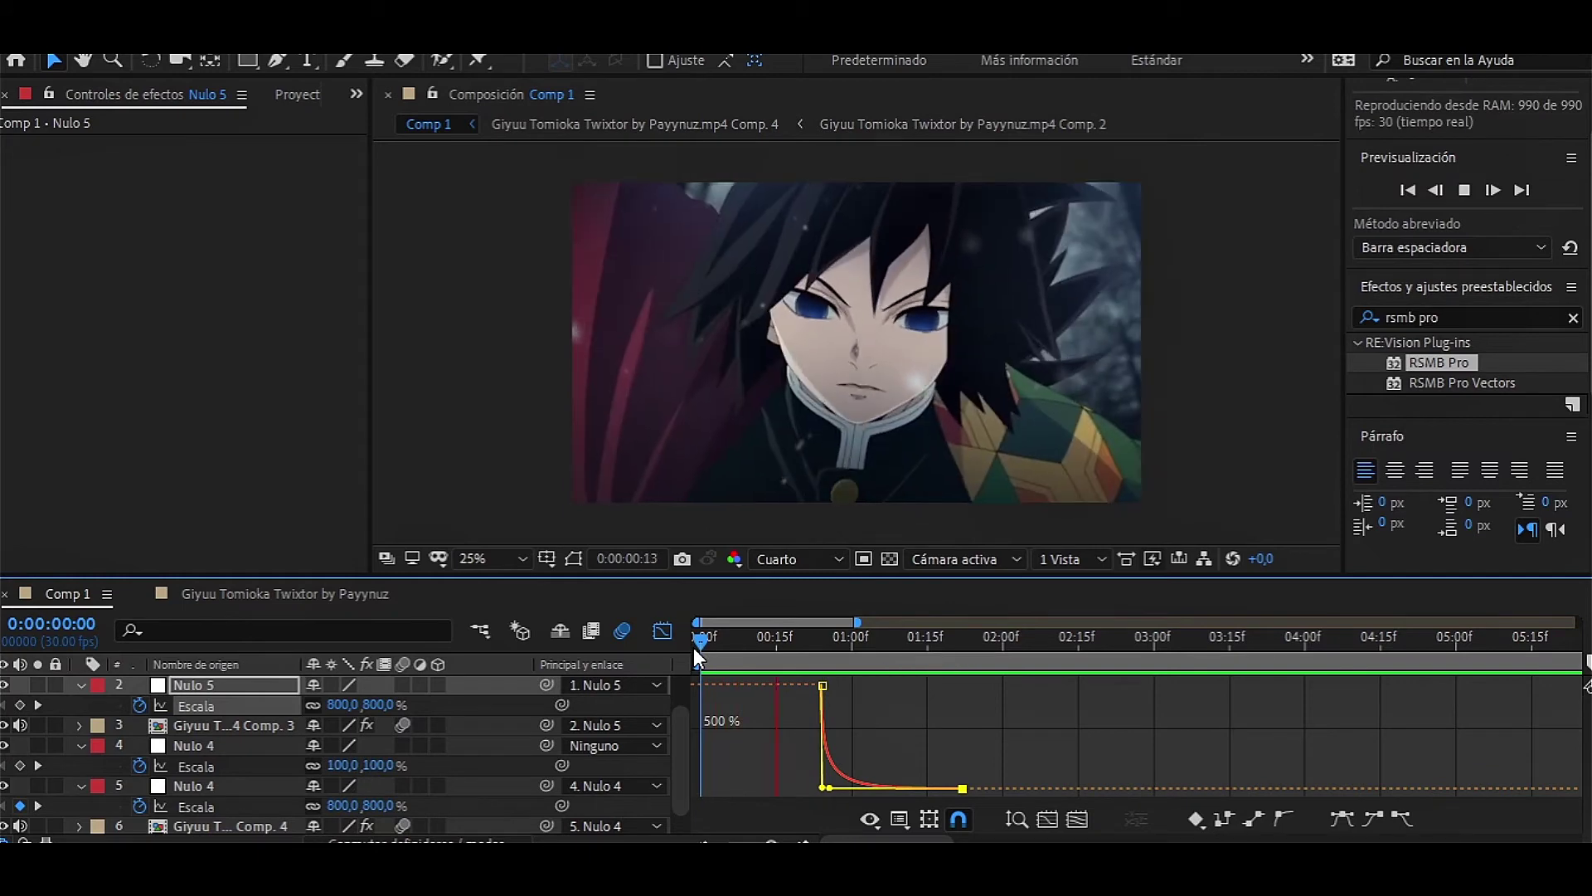
key(space)
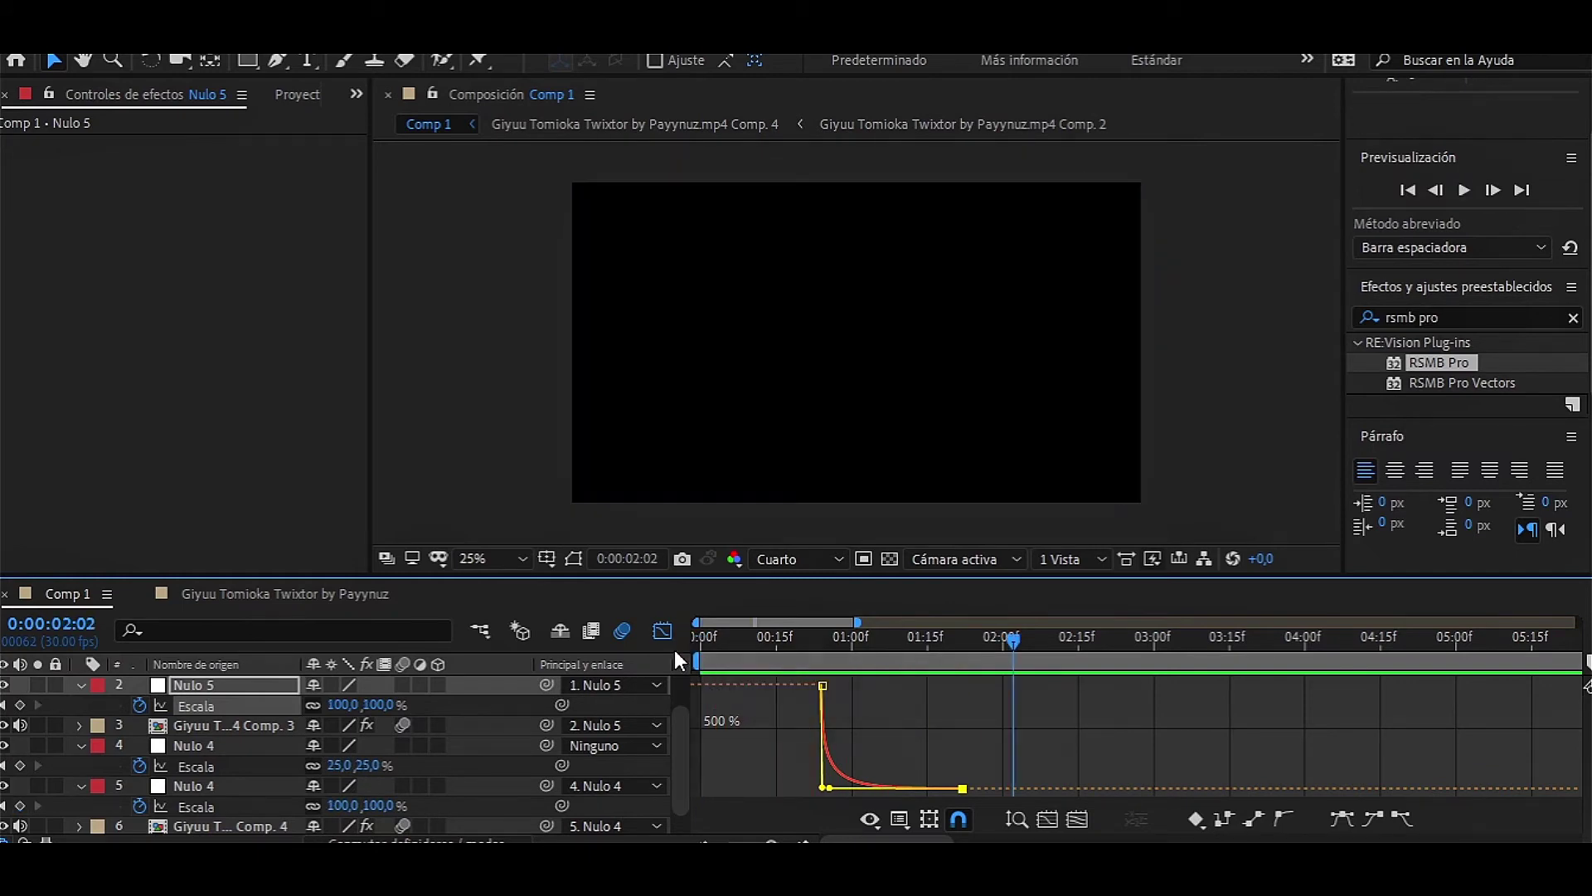
click(663, 631)
Zoom the timeline out to 11 seconds and add a 100% scale key to the top Nulo 5 at 1:13.
scroll(960, 779, up, 2)
key(minus)
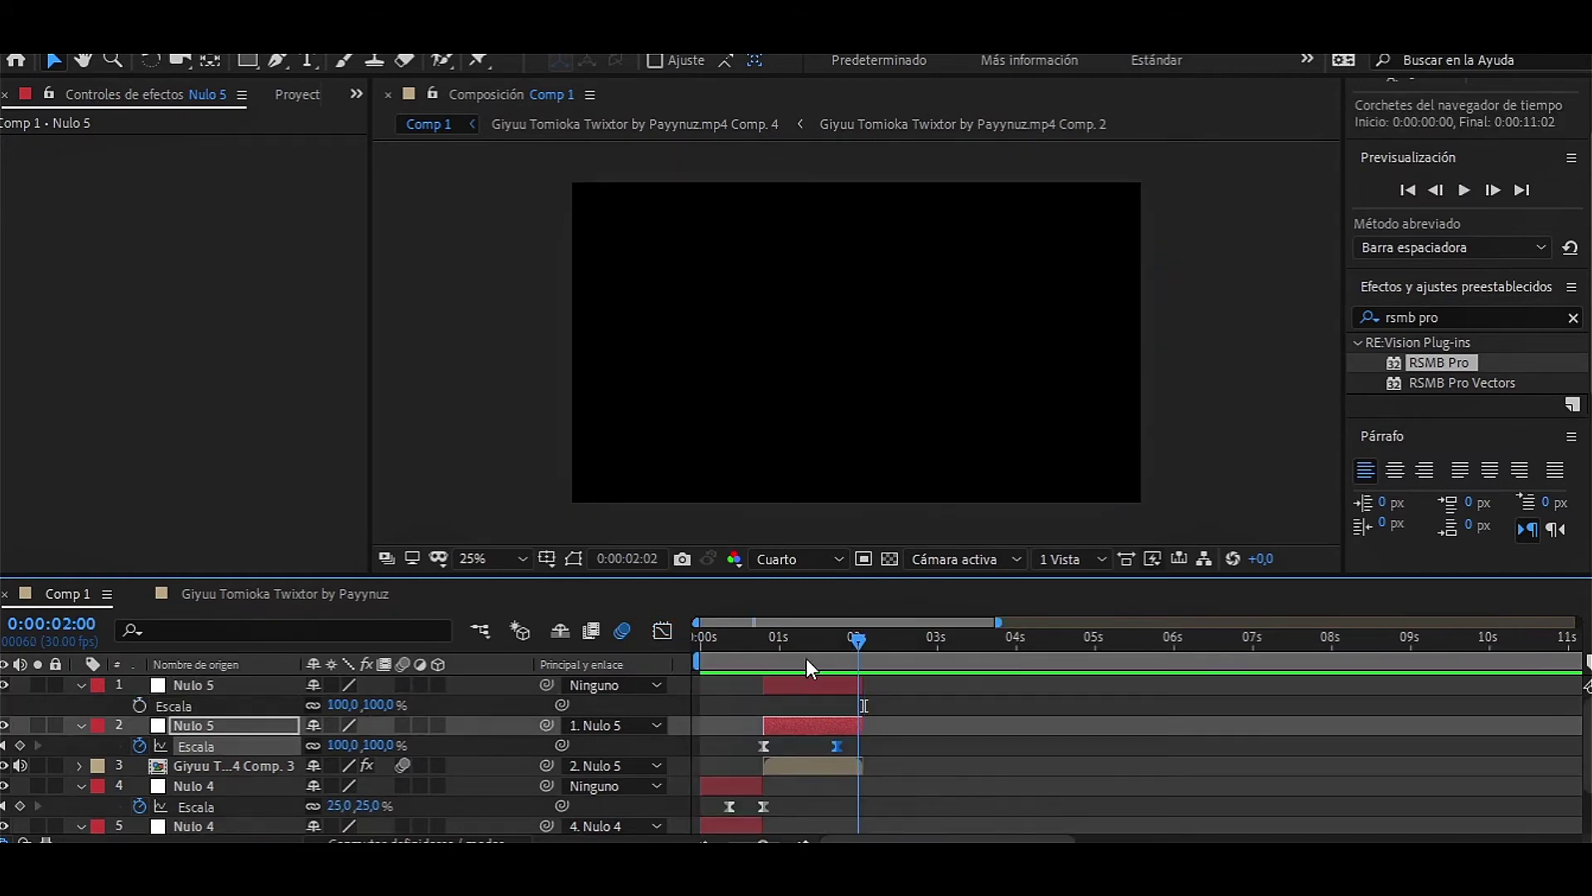
drag(806, 658, 815, 646)
click(853, 686)
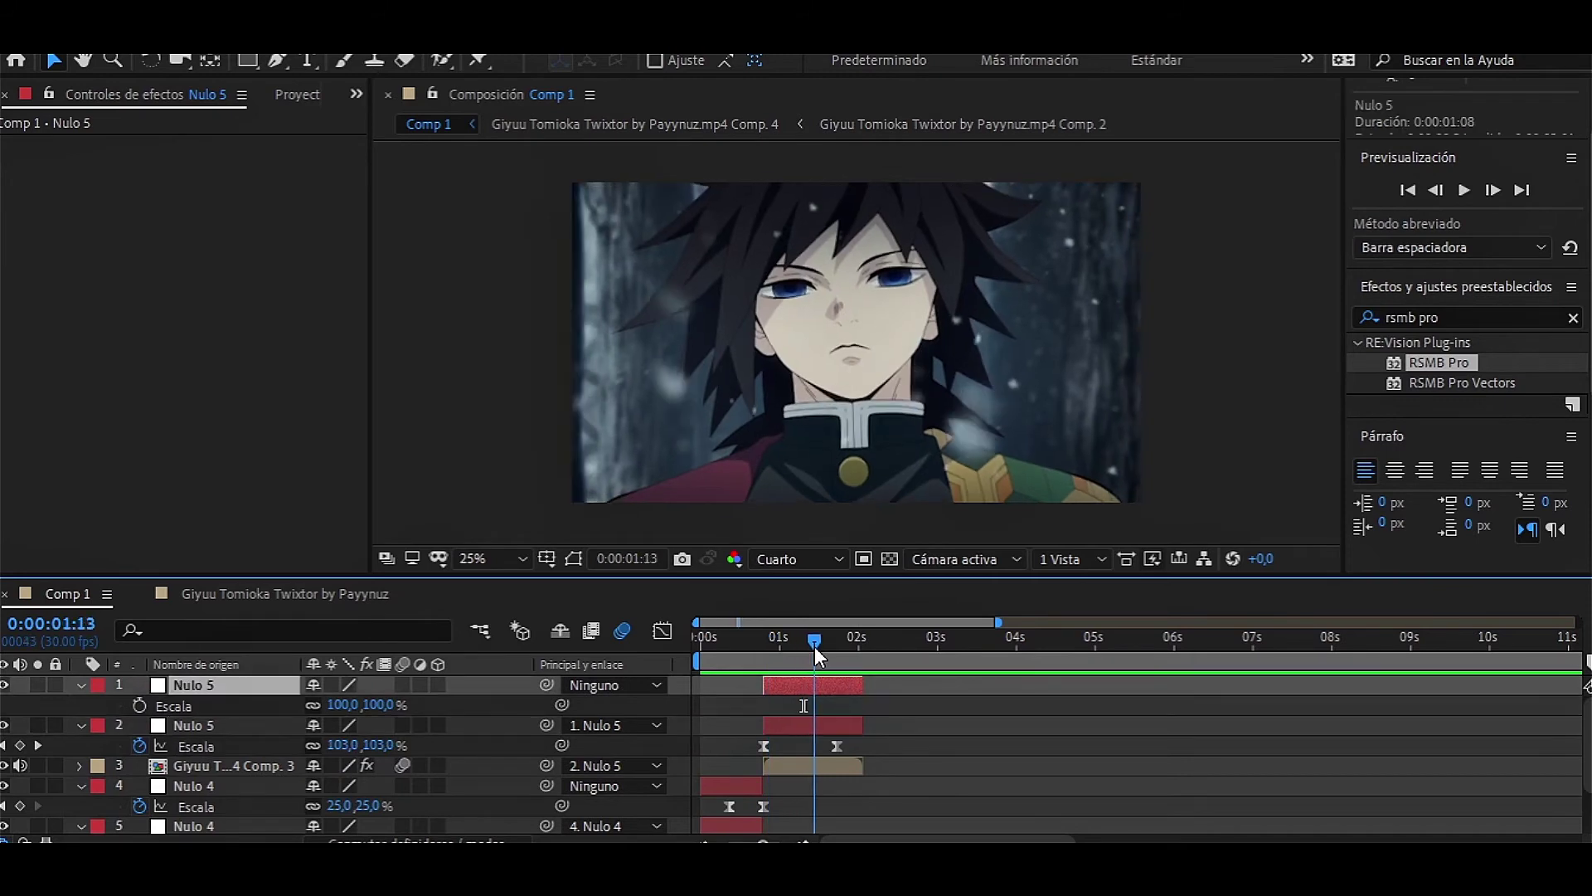
click(140, 705)
key(space)
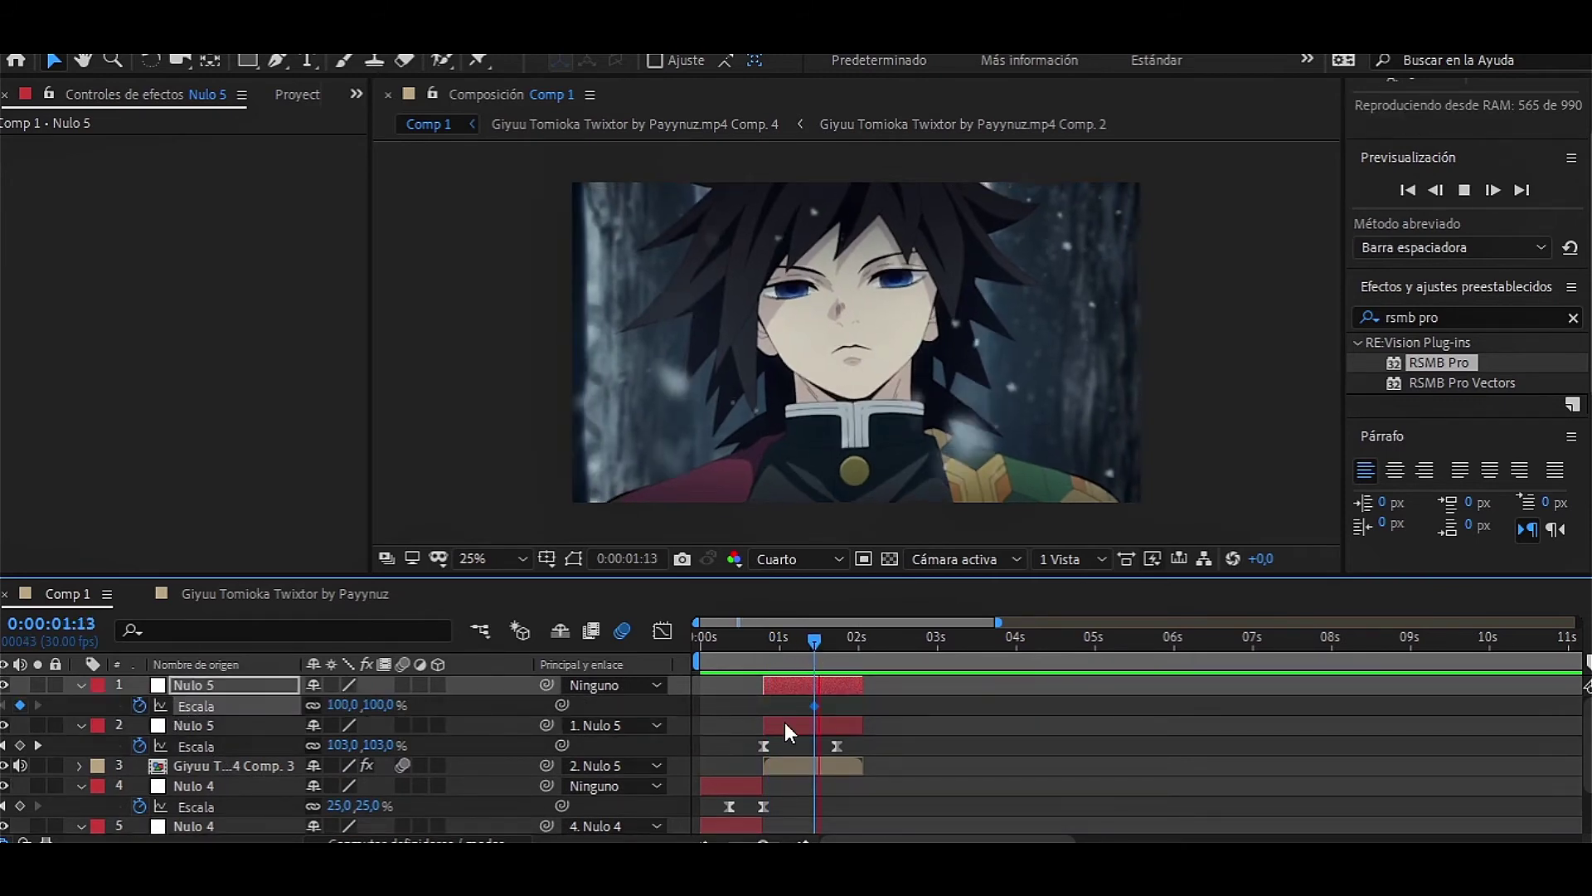
key(space)
Add a 25% scale keyframe near 2:02 and show the scale value graph.
key(Return)
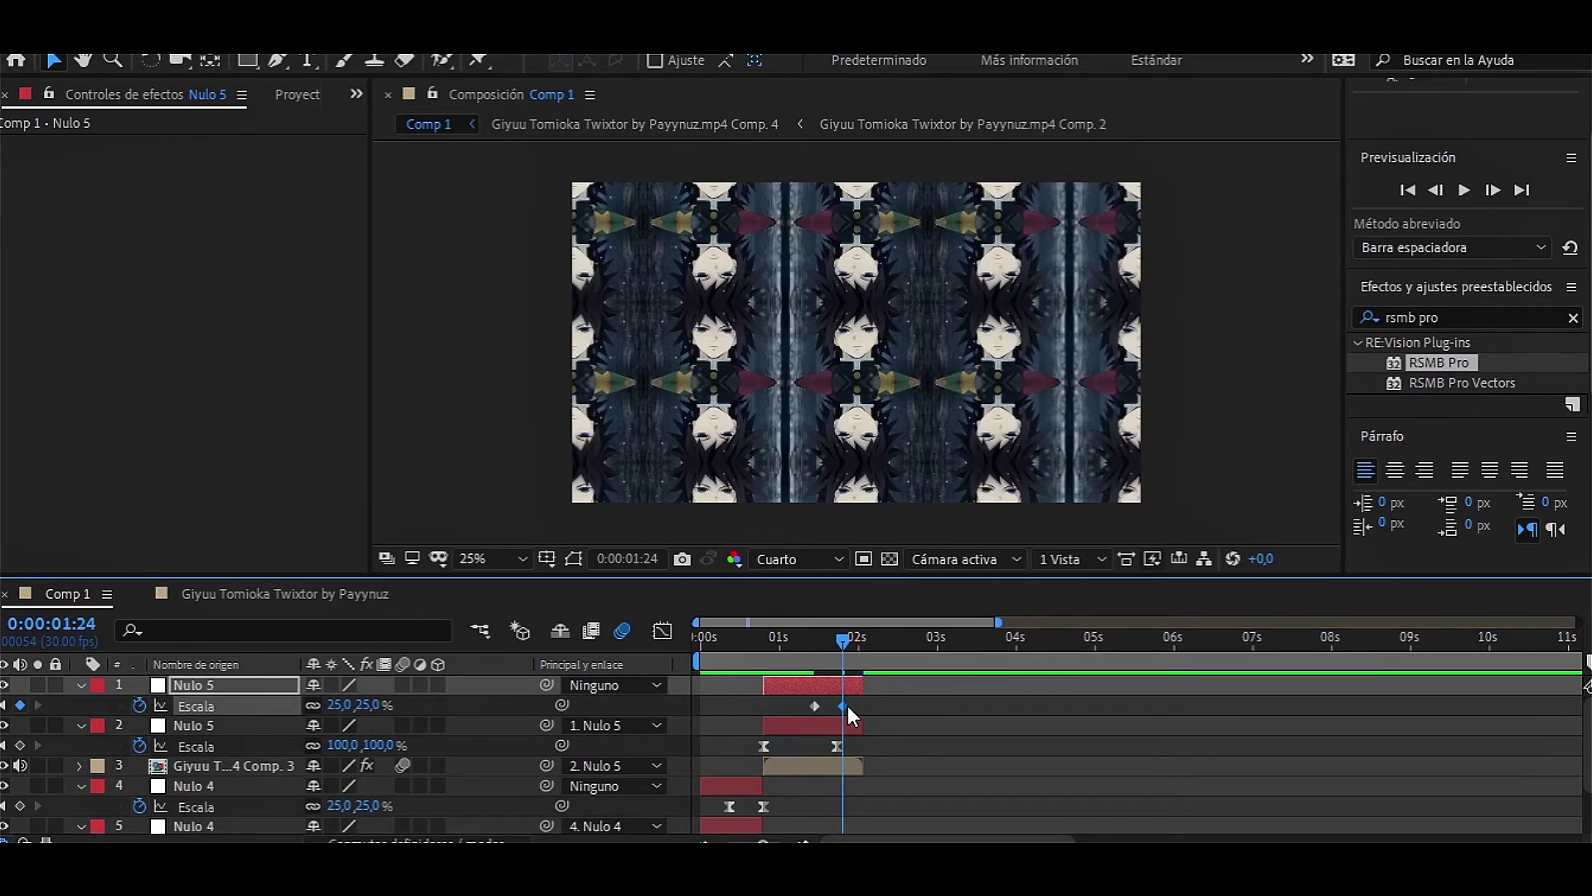
mouse_move(843, 705)
mouse_down()
mouse_move(867, 705)
mouse_move(865, 654)
mouse_up()
click(855, 648)
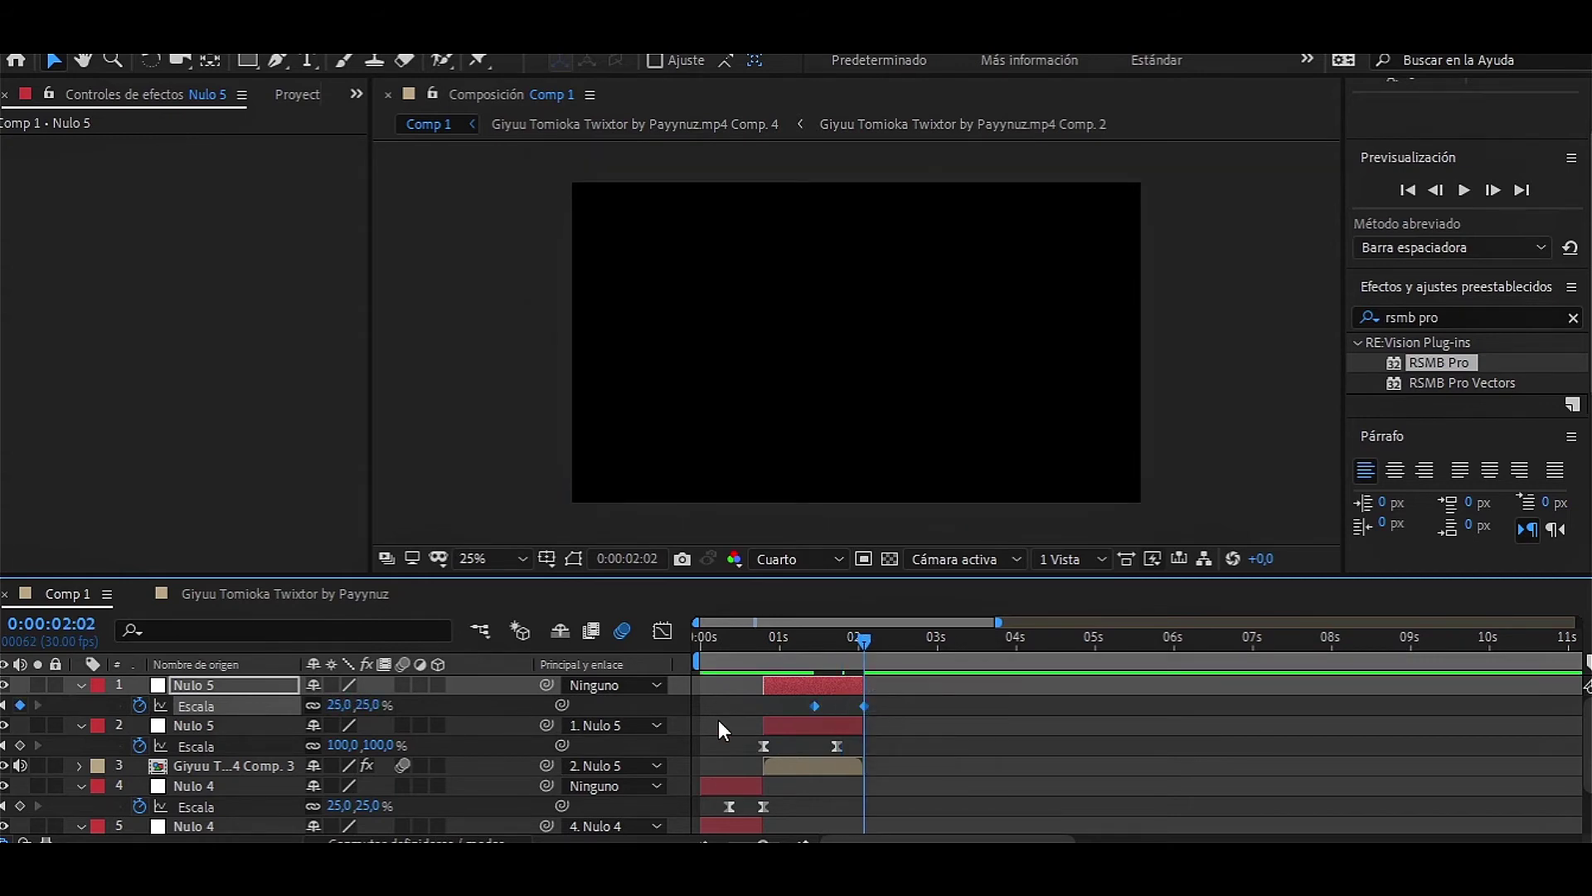
click(663, 637)
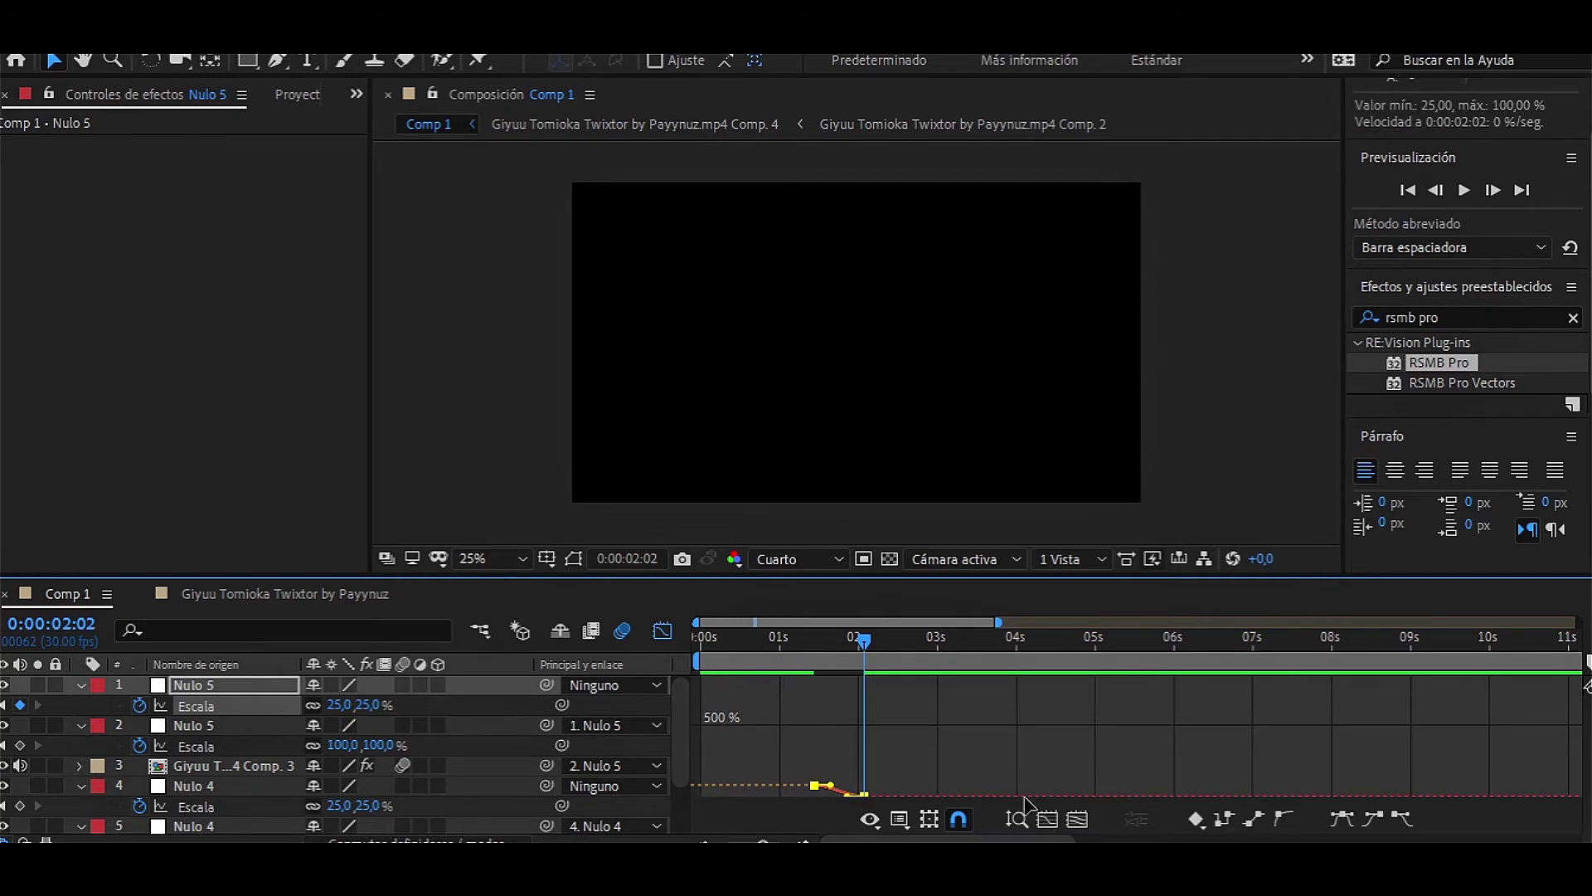
Reshape the top Nulo 5 Scale easing to hold near 100%, plunge to 25% at 2:02, and preview it.
click(1074, 817)
drag(992, 683, 1571, 686)
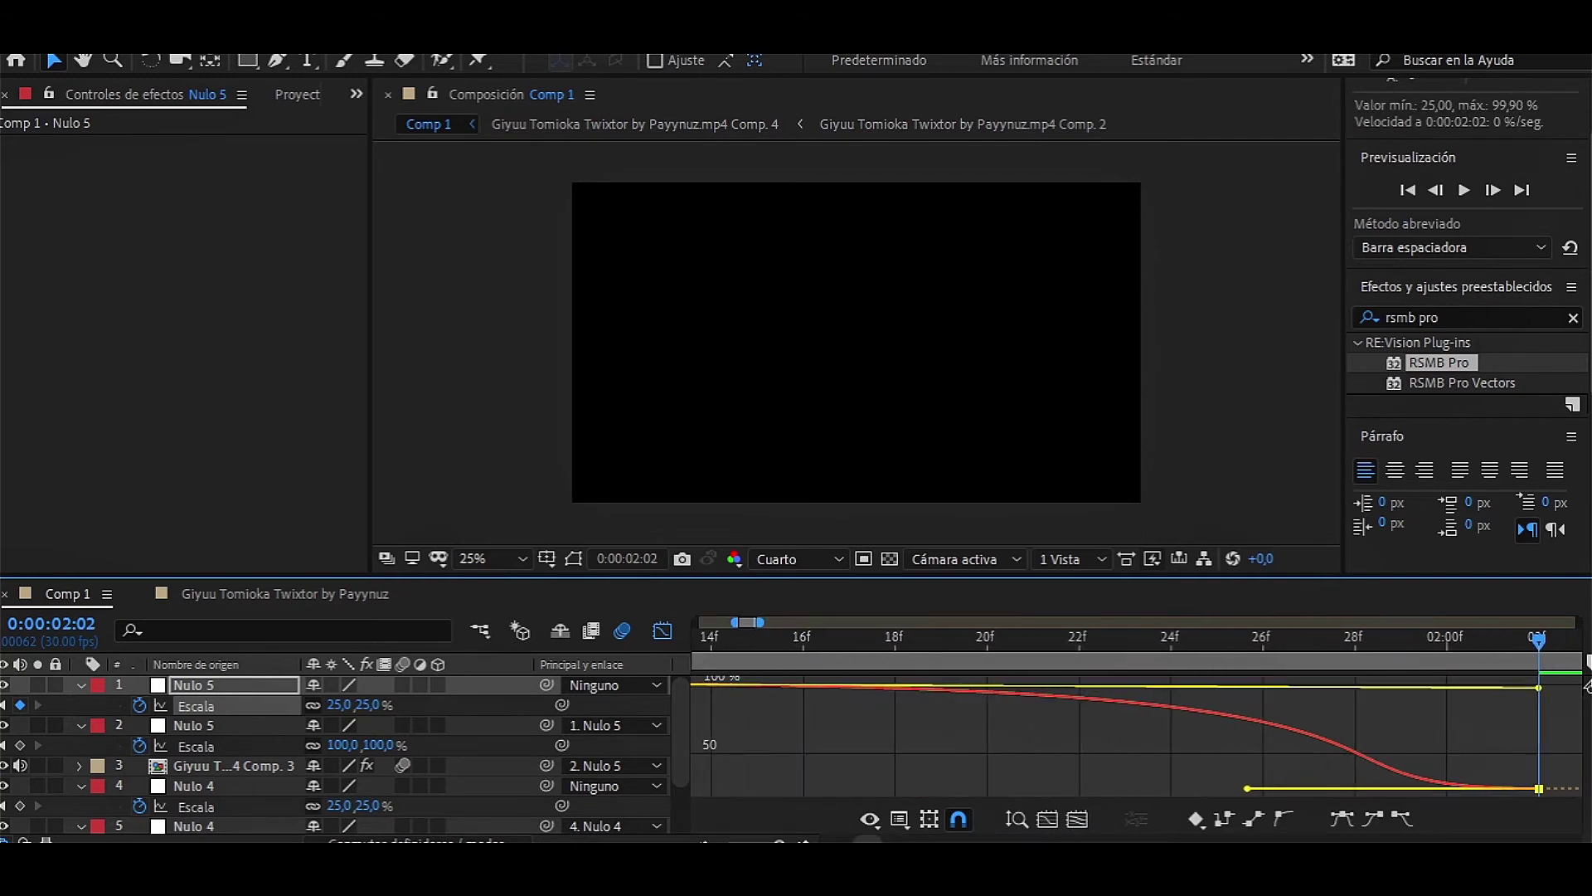
drag(1239, 789, 1508, 699)
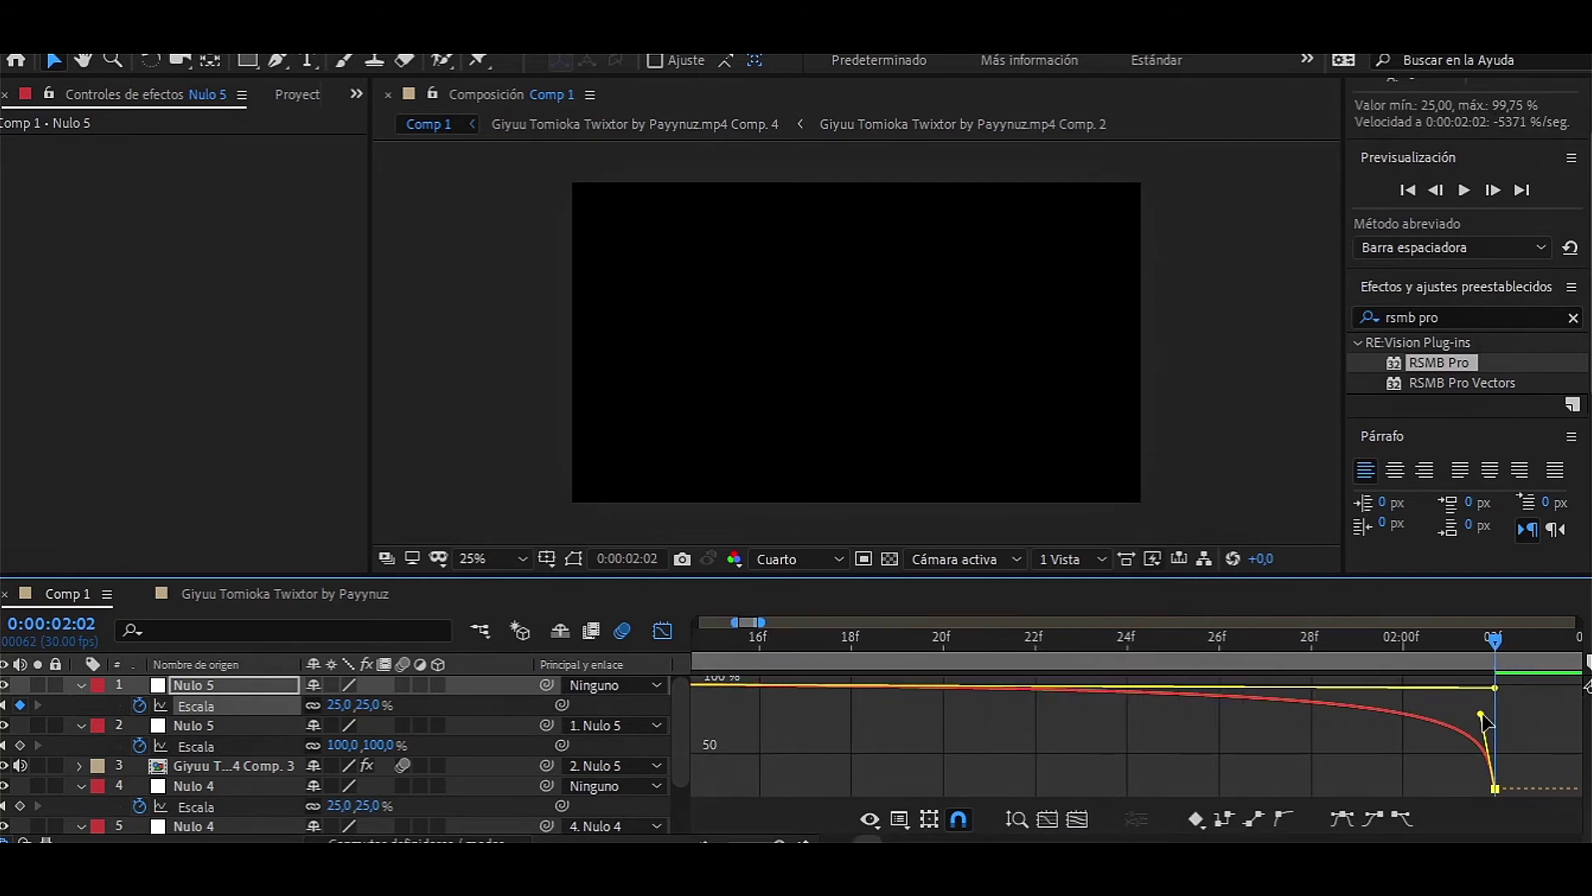
key(space)
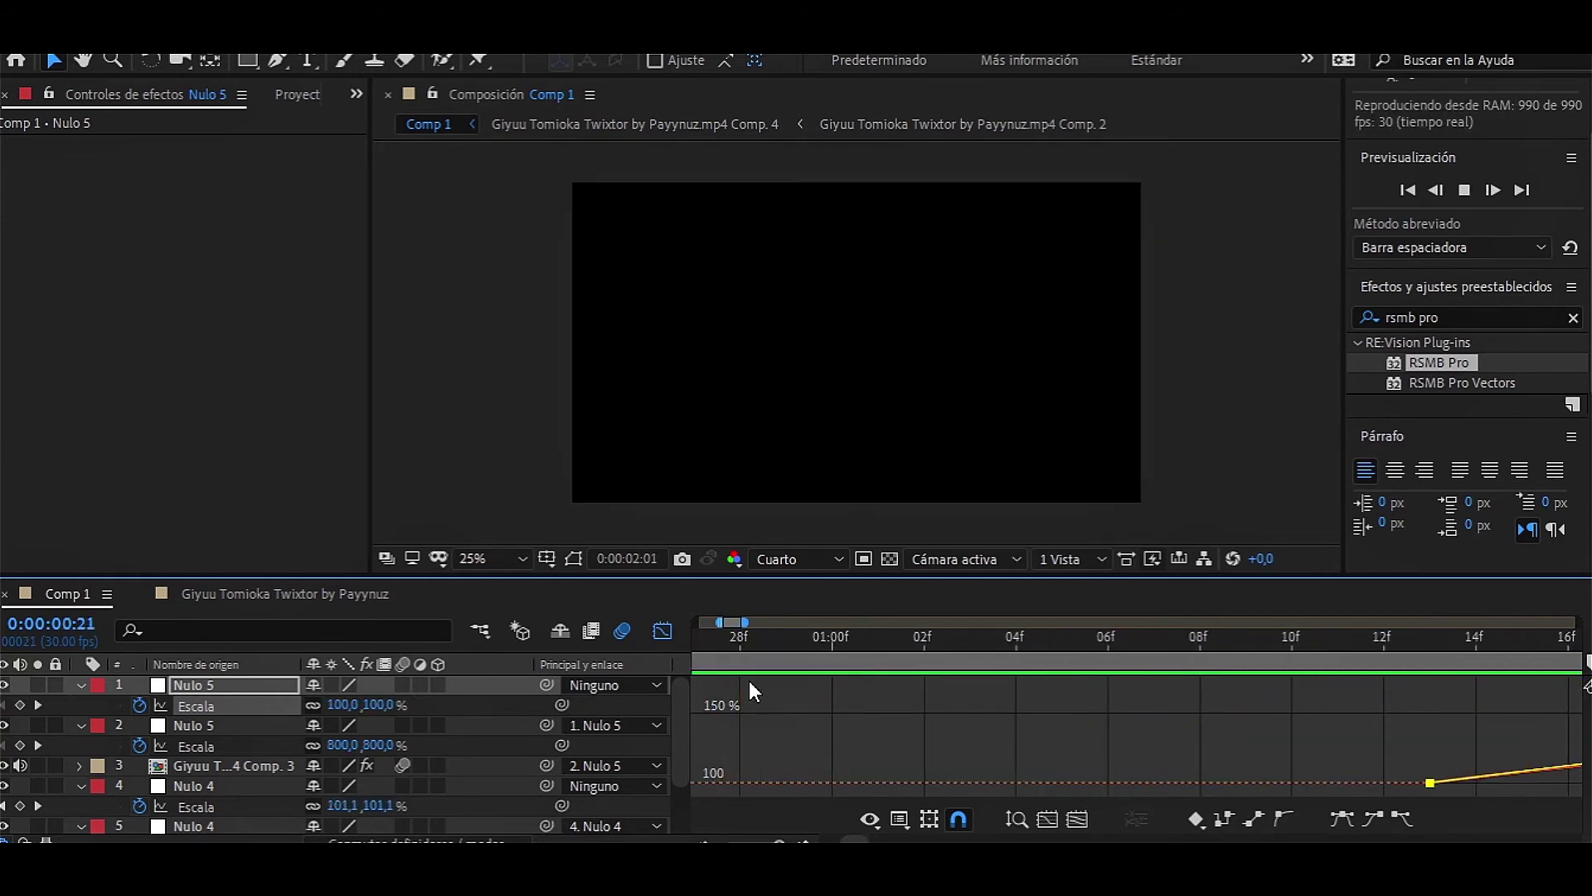
click(669, 635)
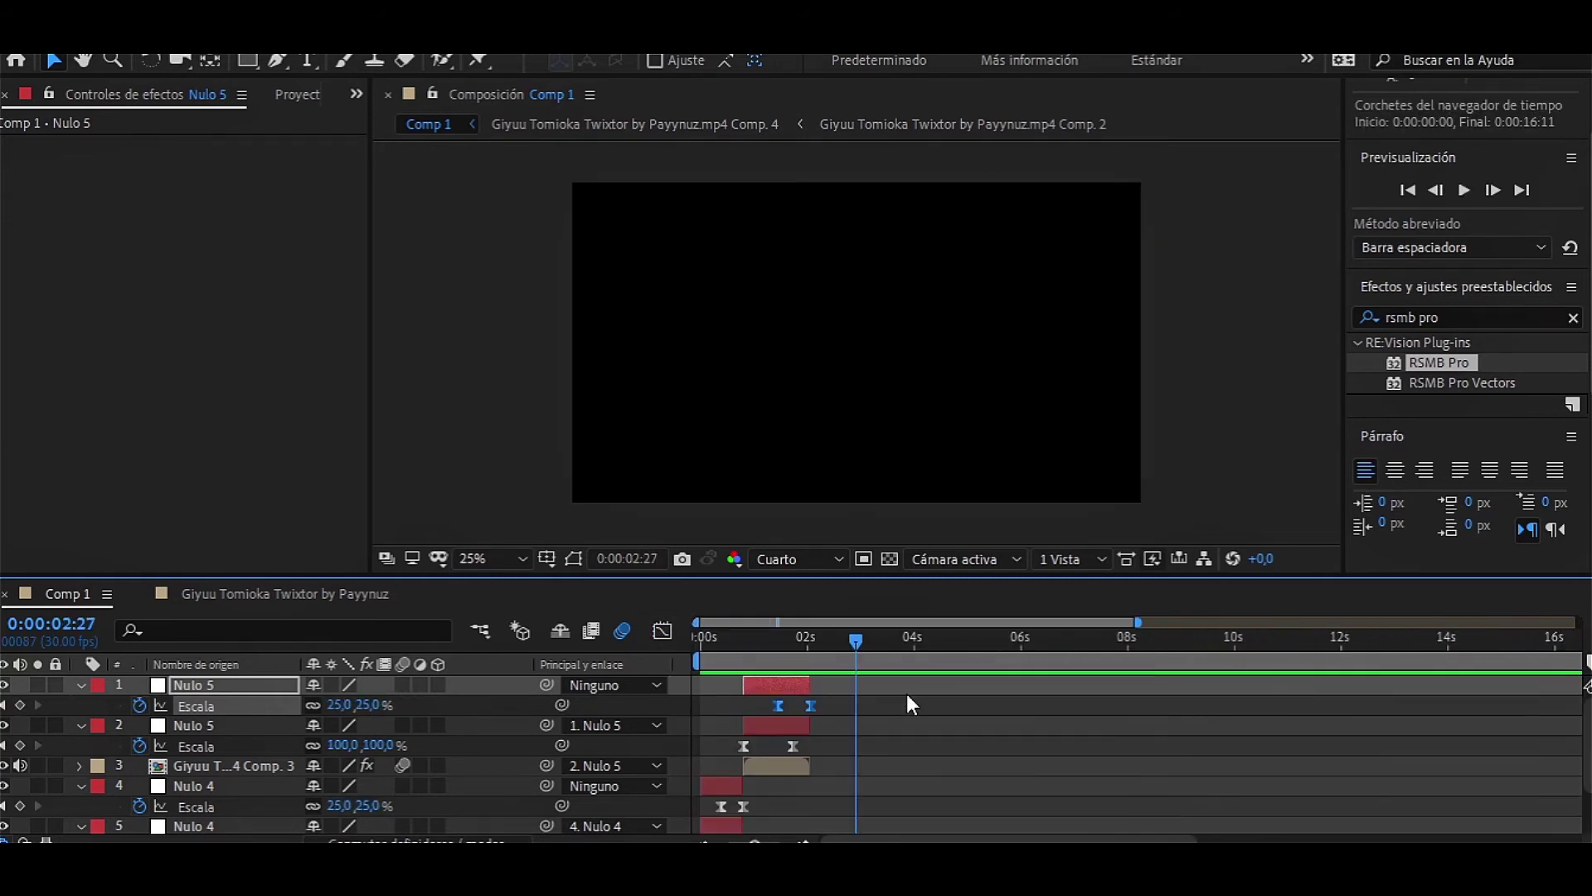
End Comp 1's work area at about two seconds and return to the start.
key(minus)
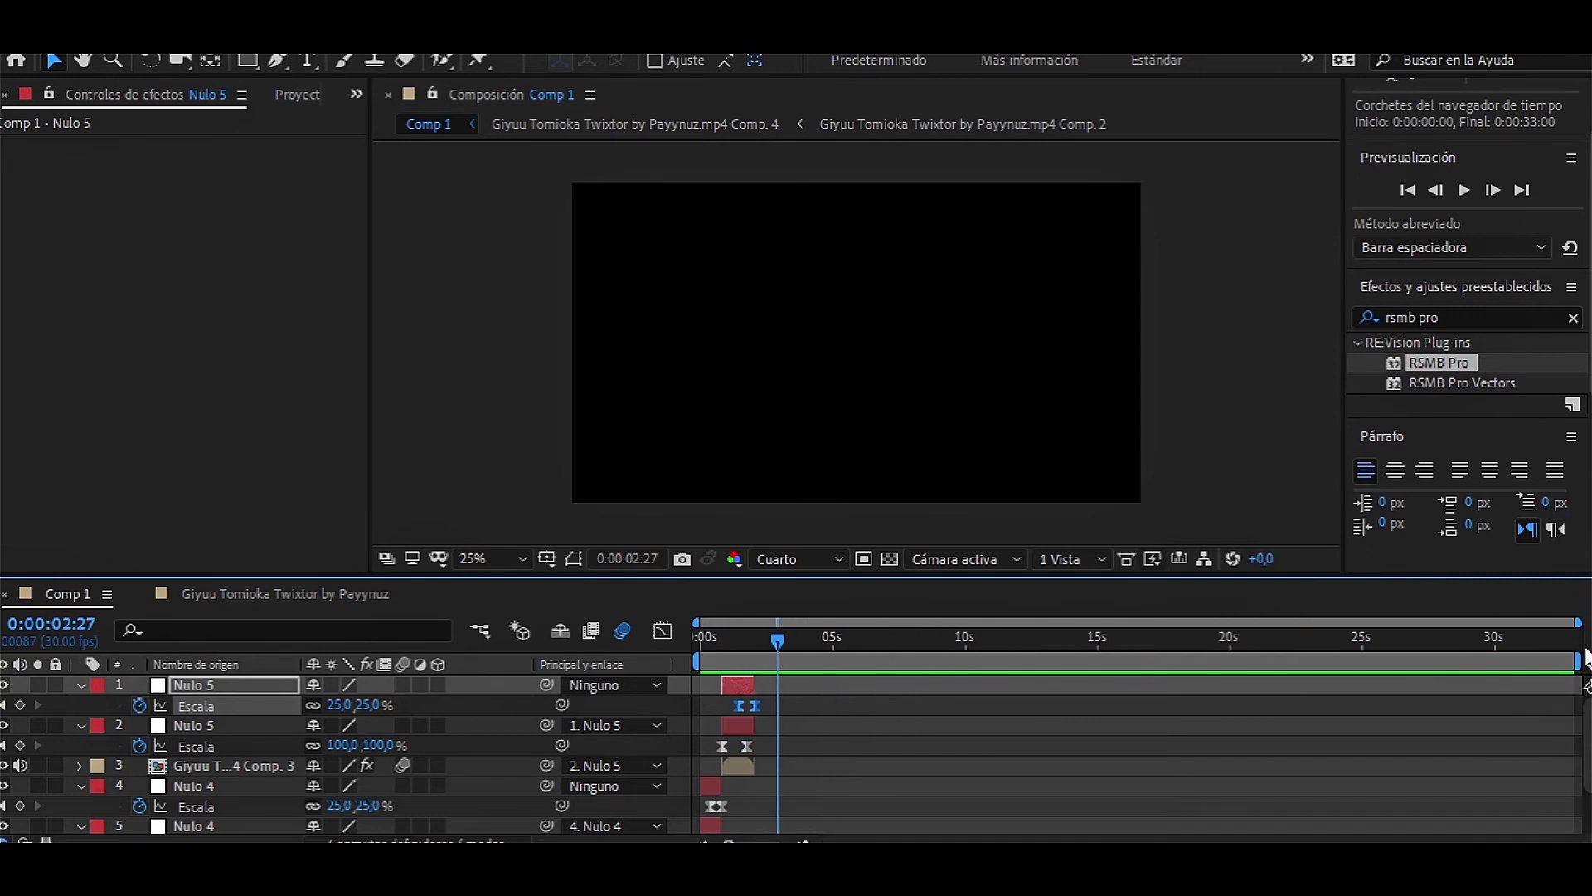
drag(1581, 660, 761, 806)
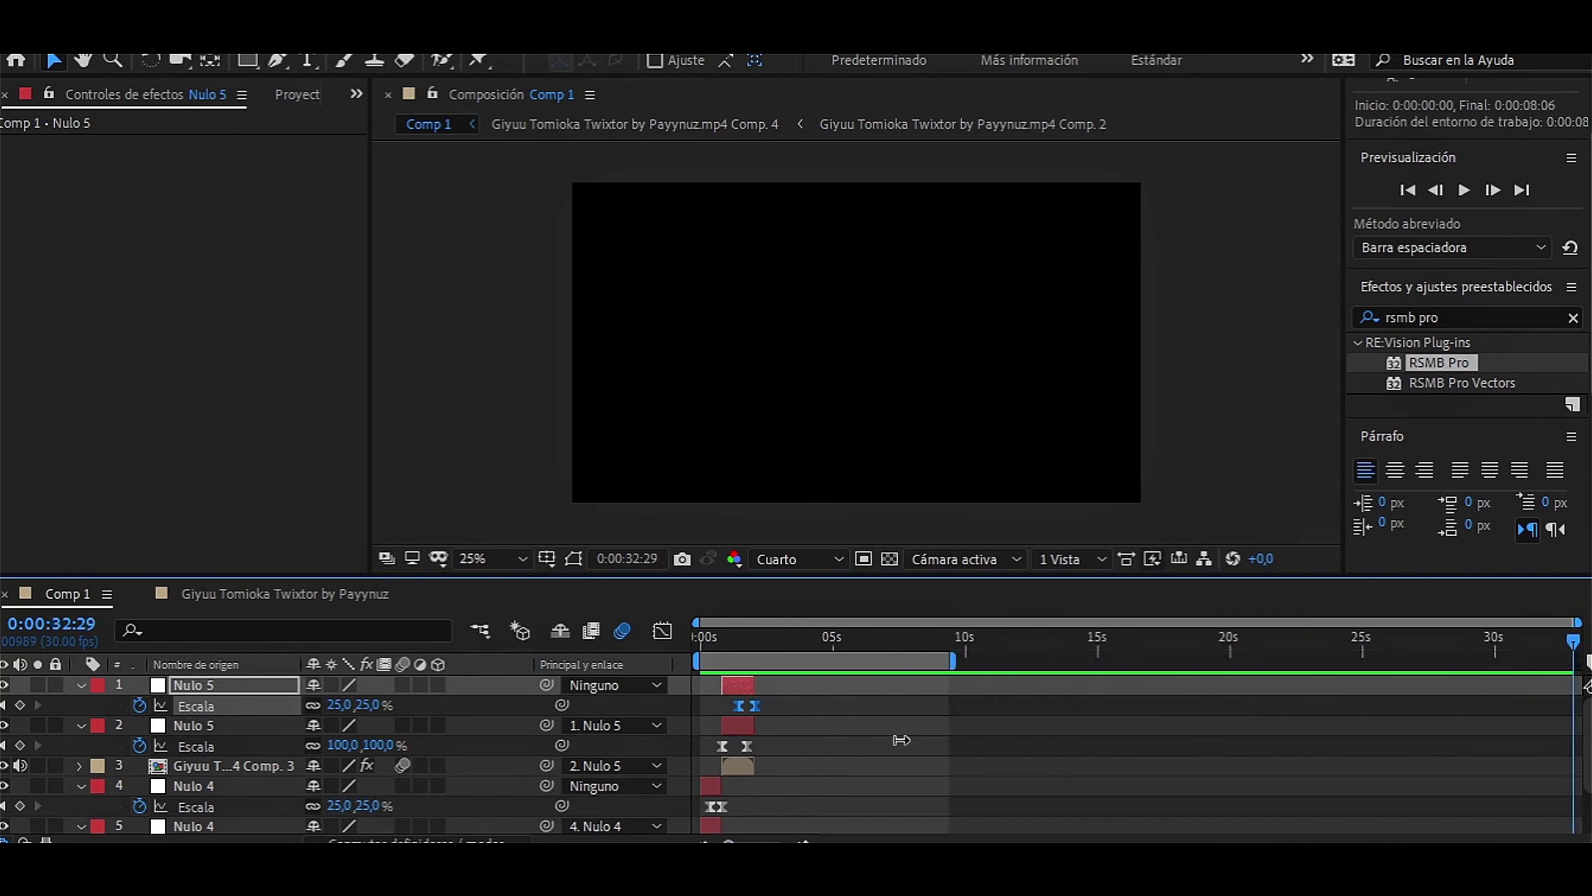
key(Home)
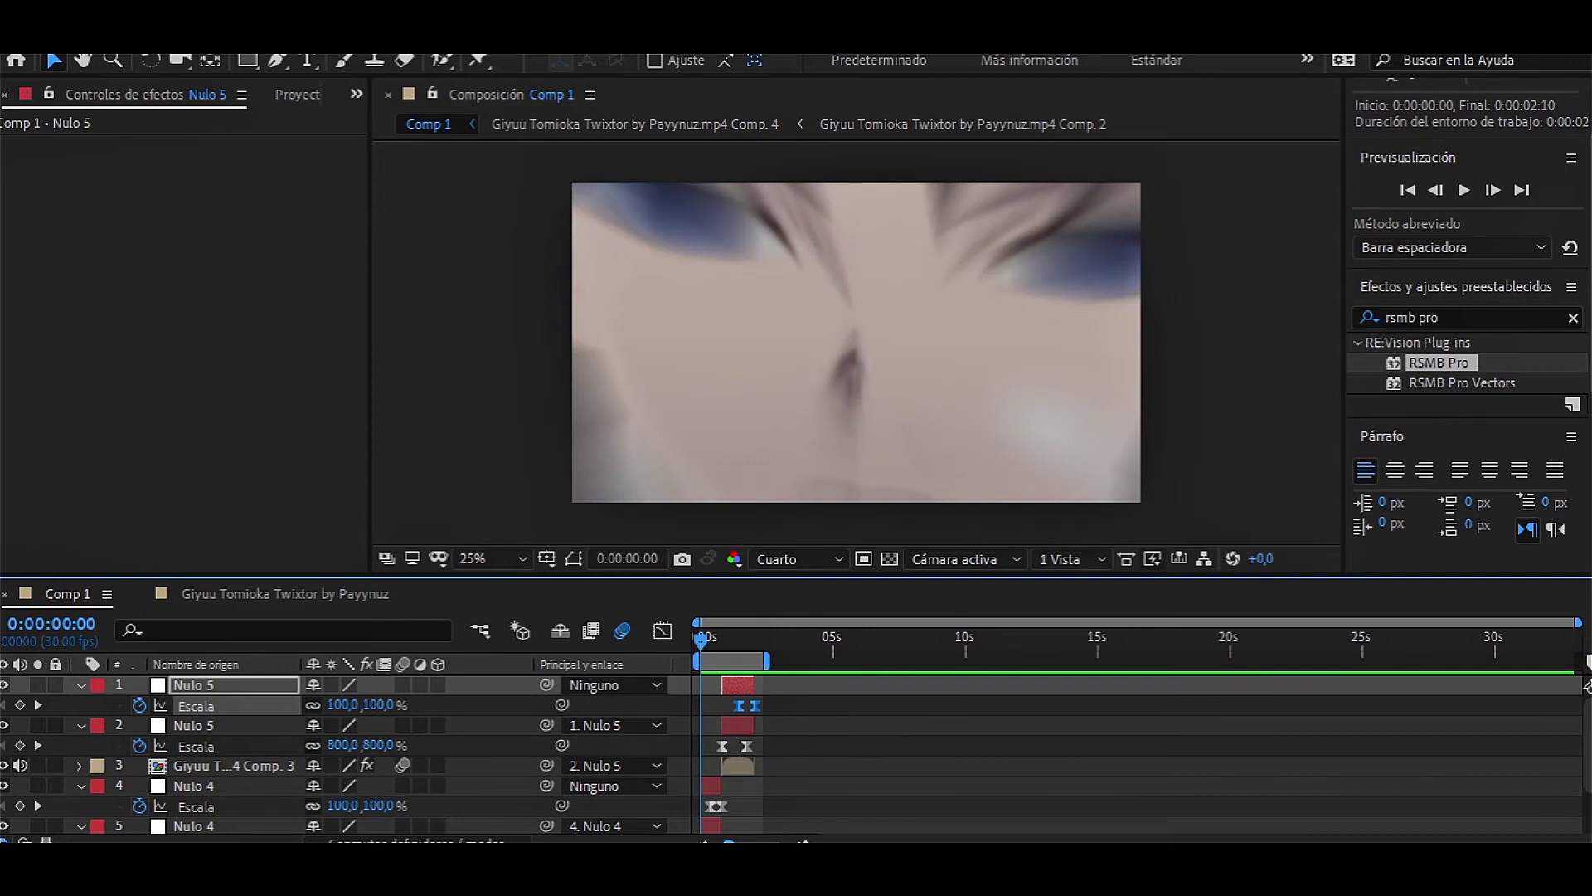
RAM-preview all 64 opening frames of the zoom transition at real-time 30 fps.
key(equal)
key(semicolon)
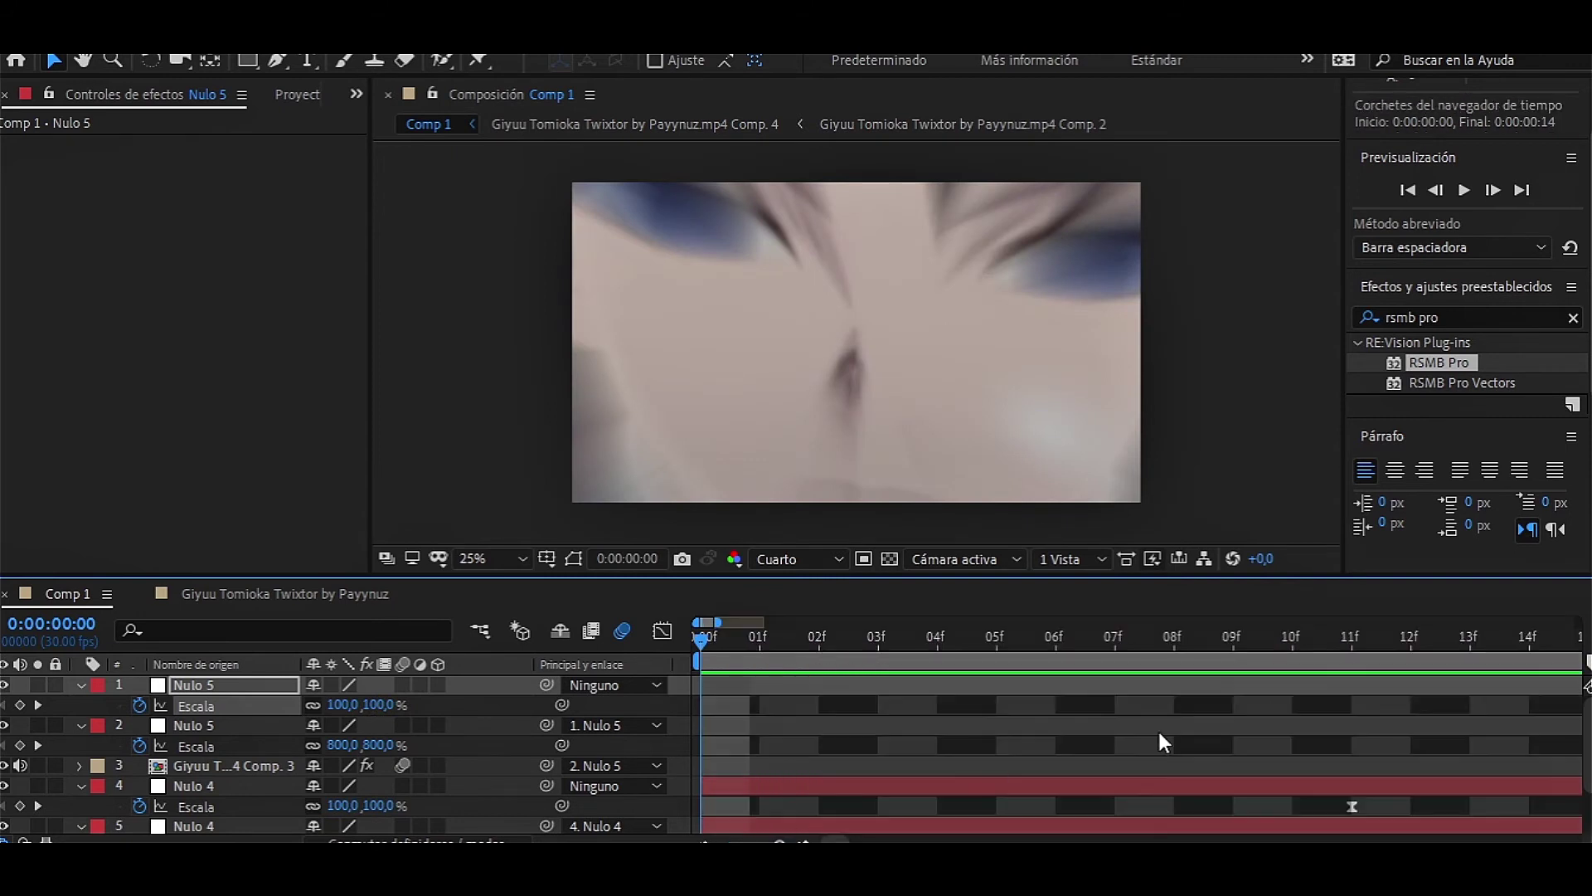
key(minus)
key(minus)
key(minus)
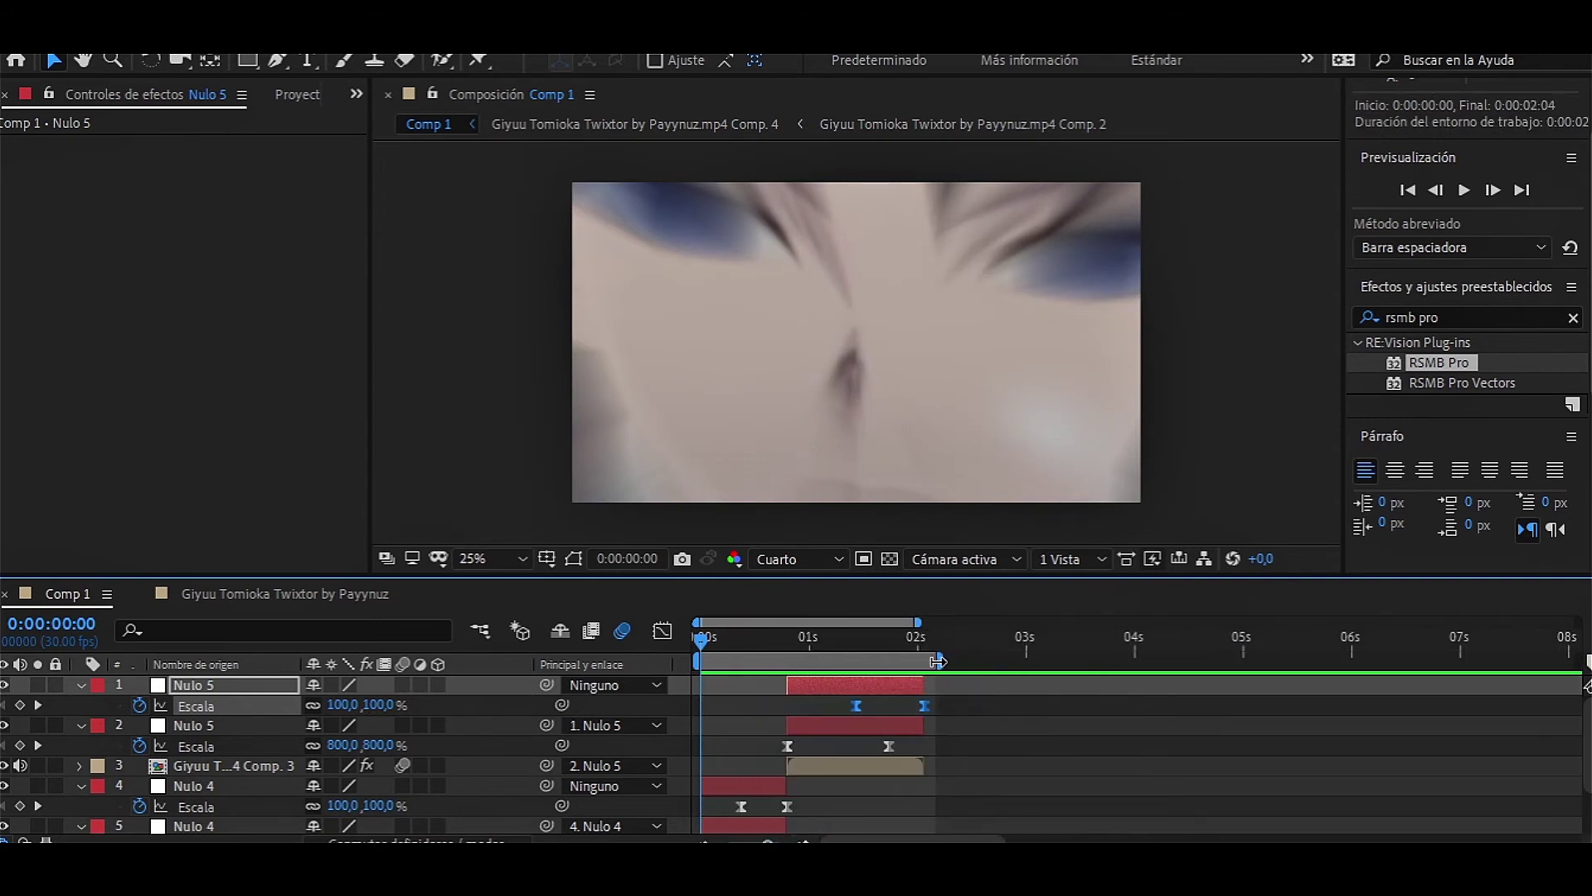
key(space)
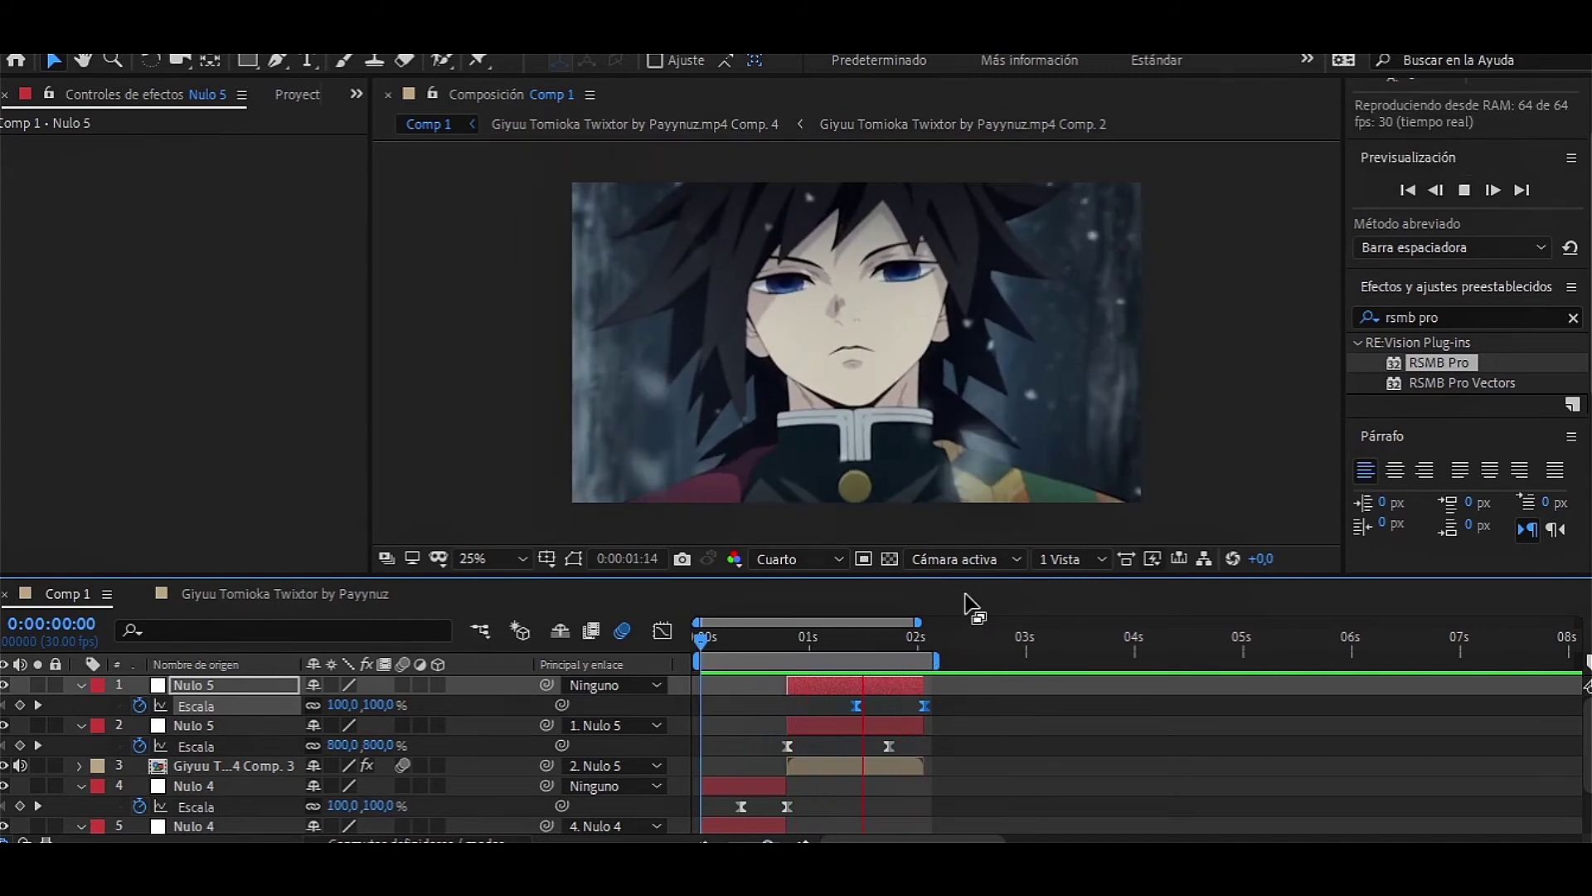
key(space)
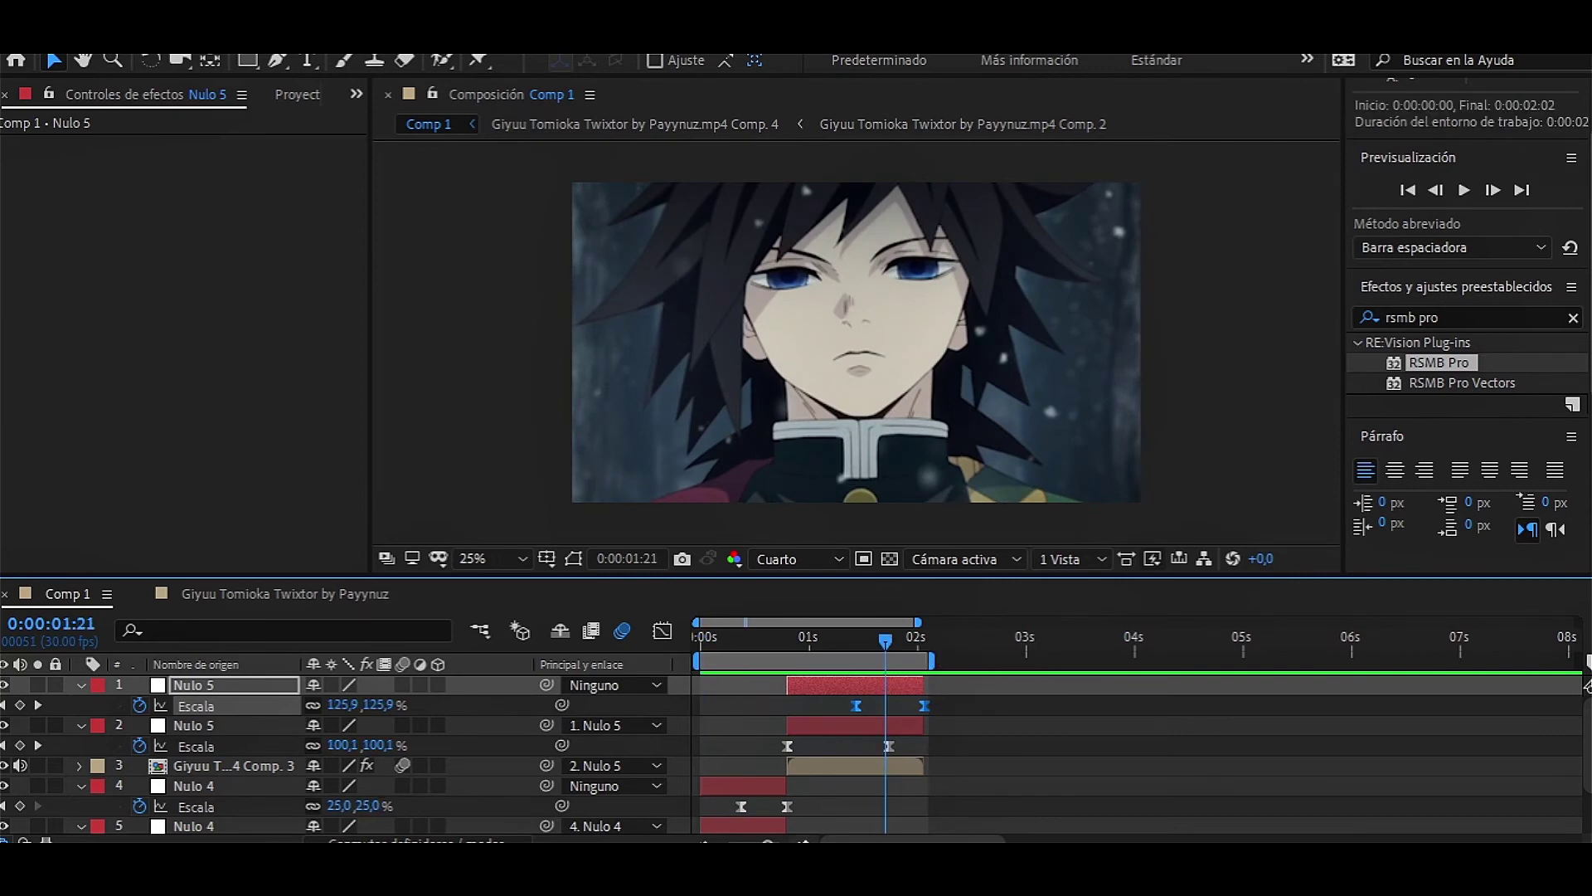
scroll(1137, 729, up, 2)
scroll(1136, 730, up, 2)
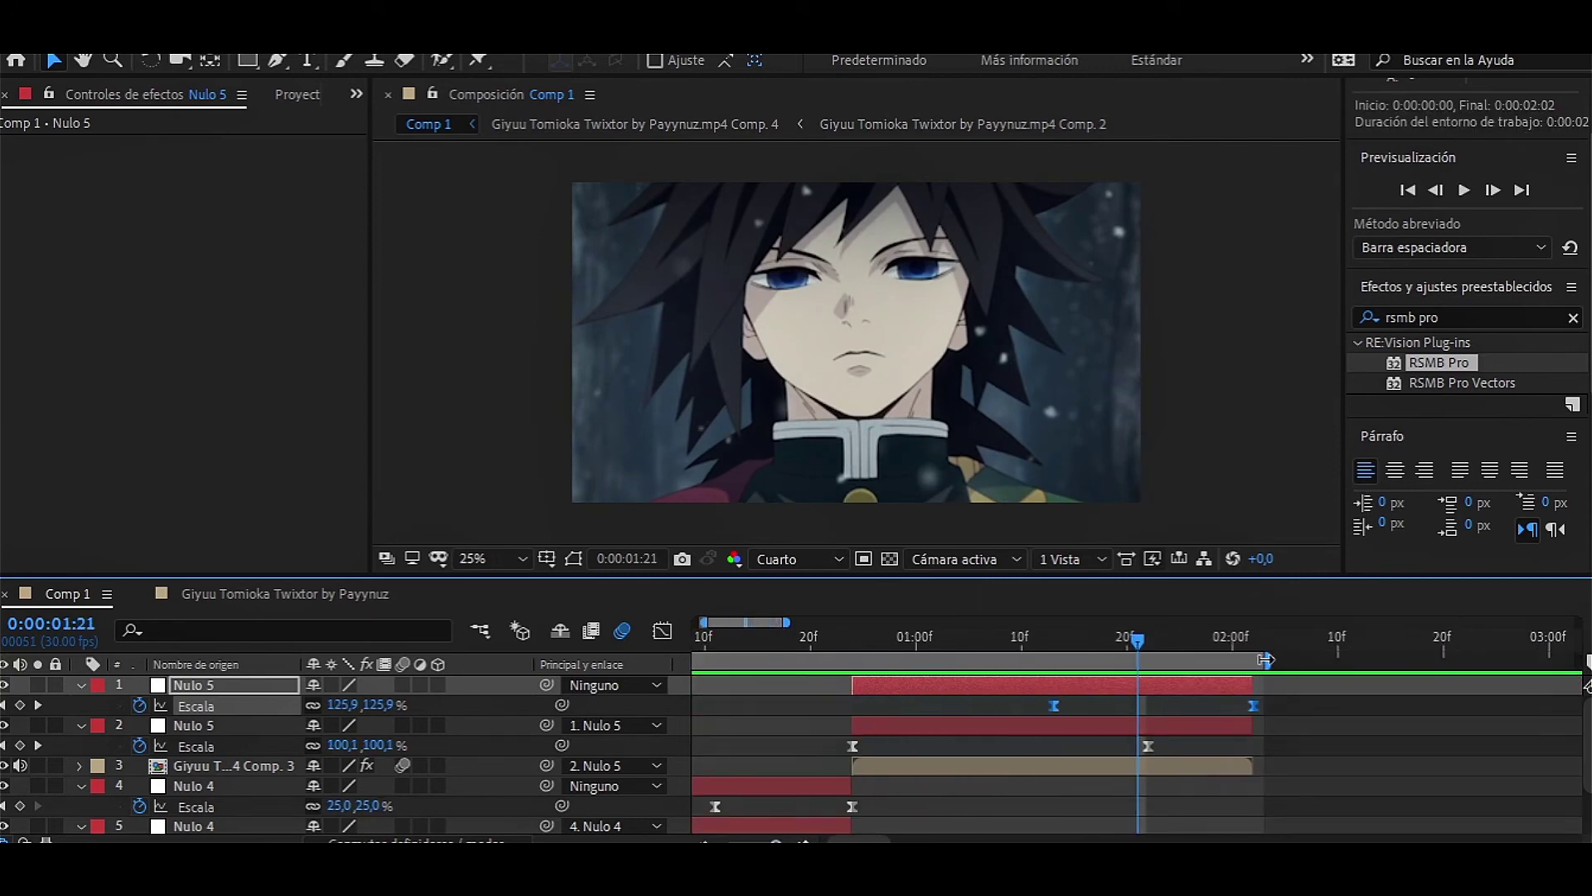
key(space)
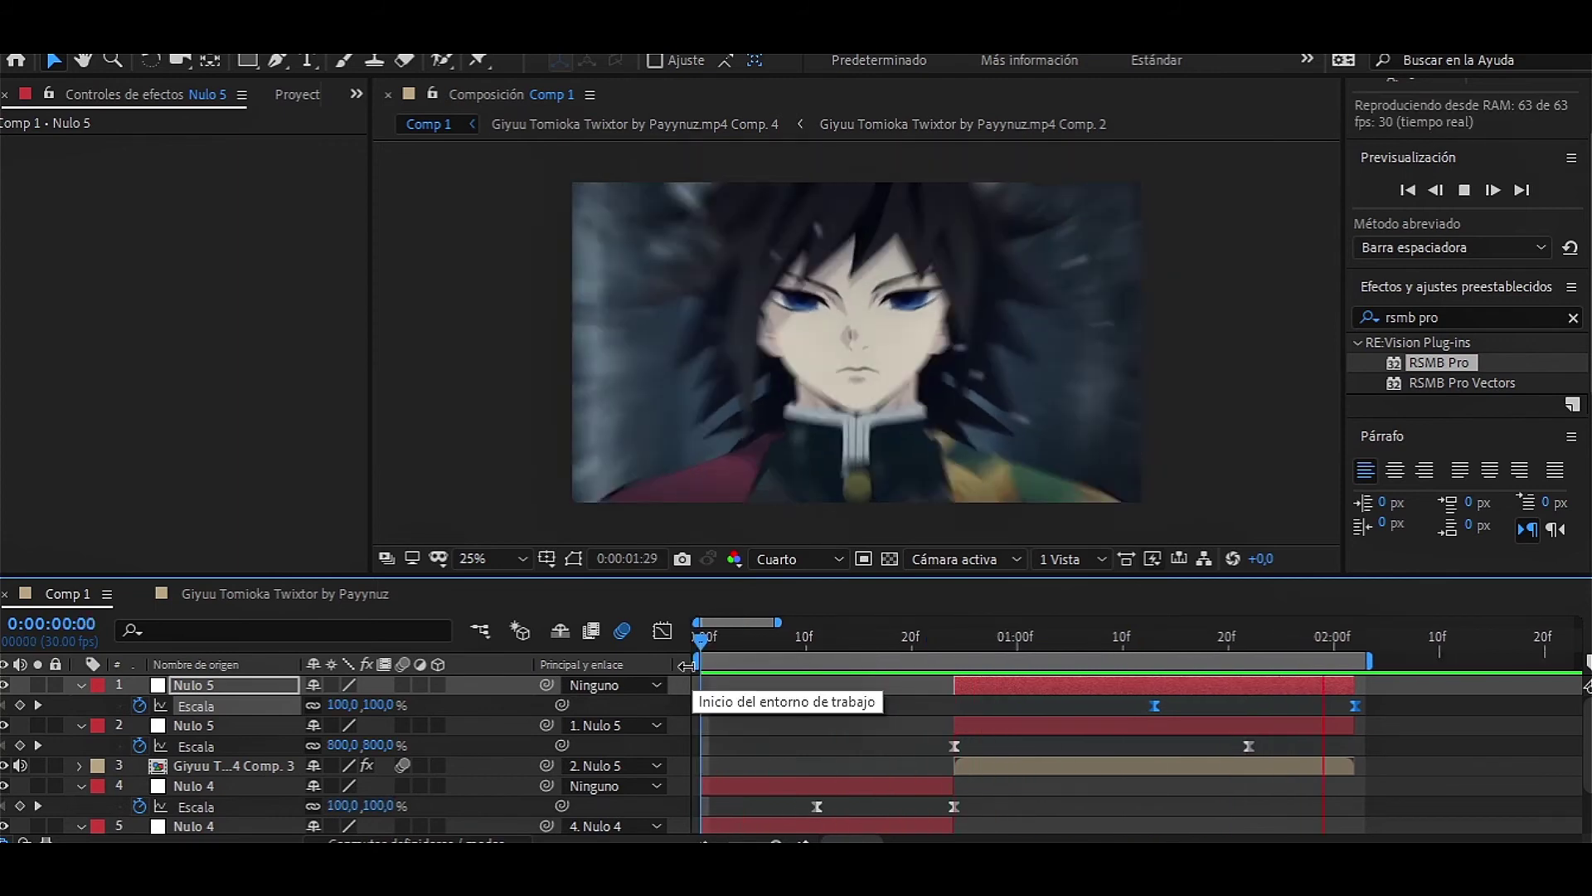
click(1375, 640)
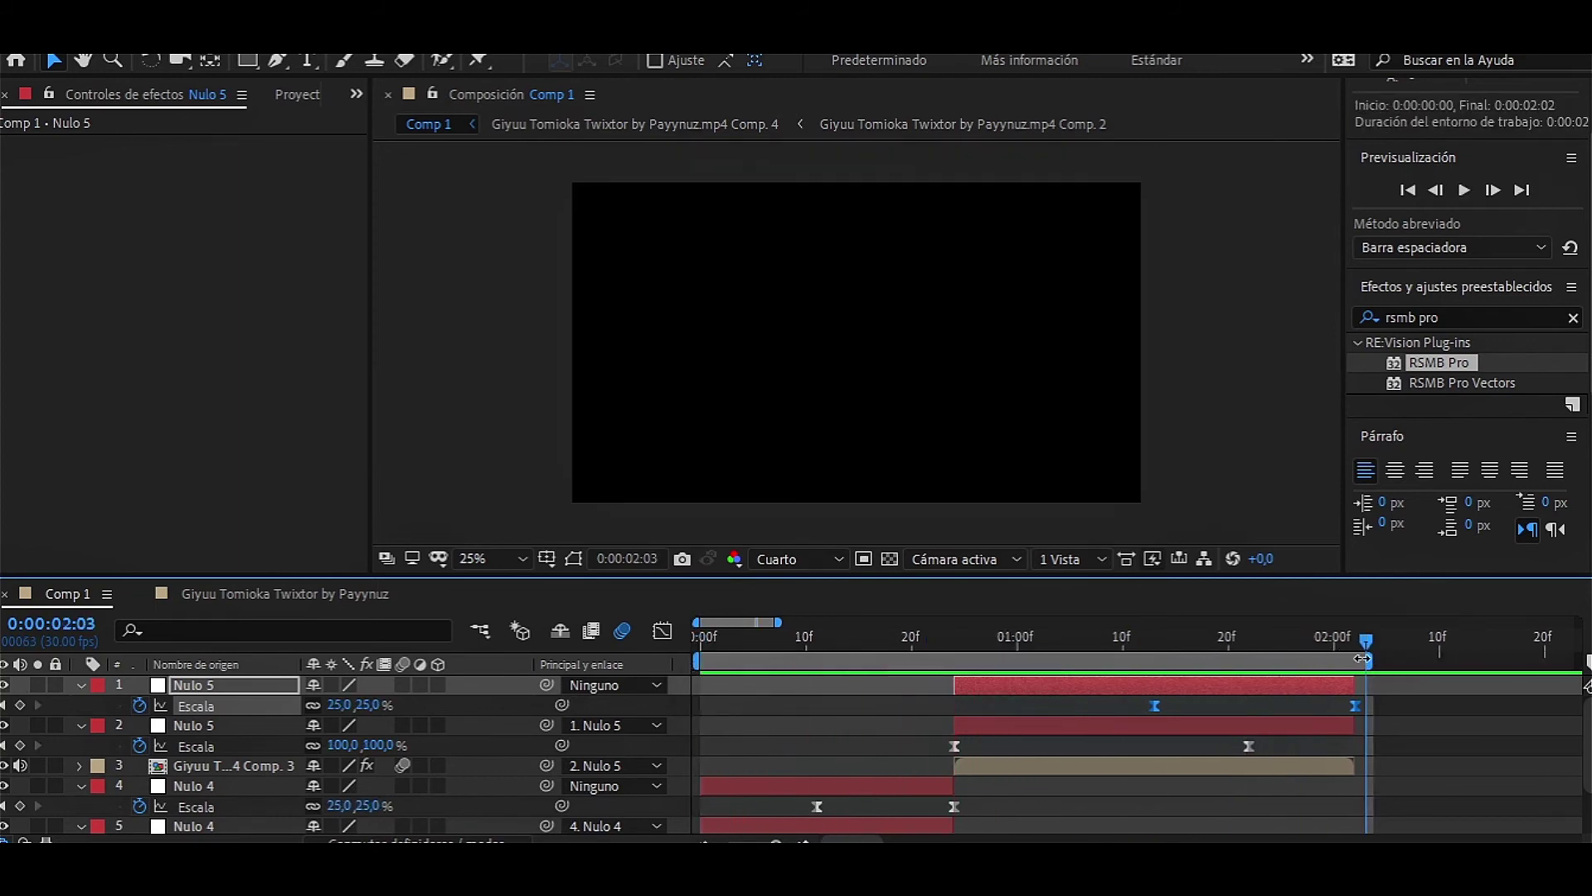
click(1337, 650)
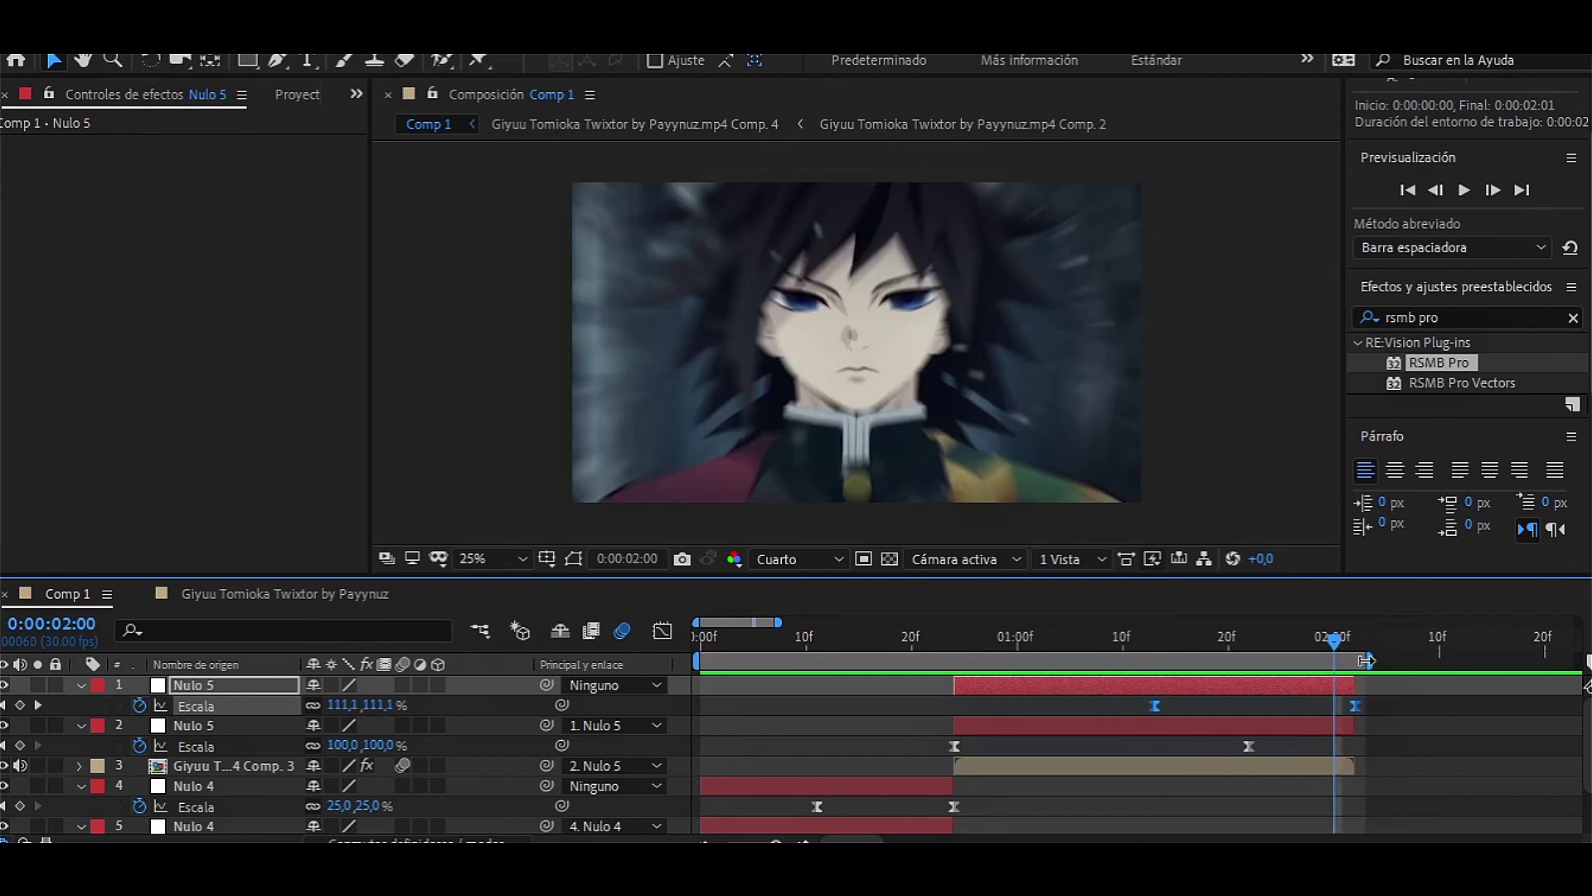
key(Home)
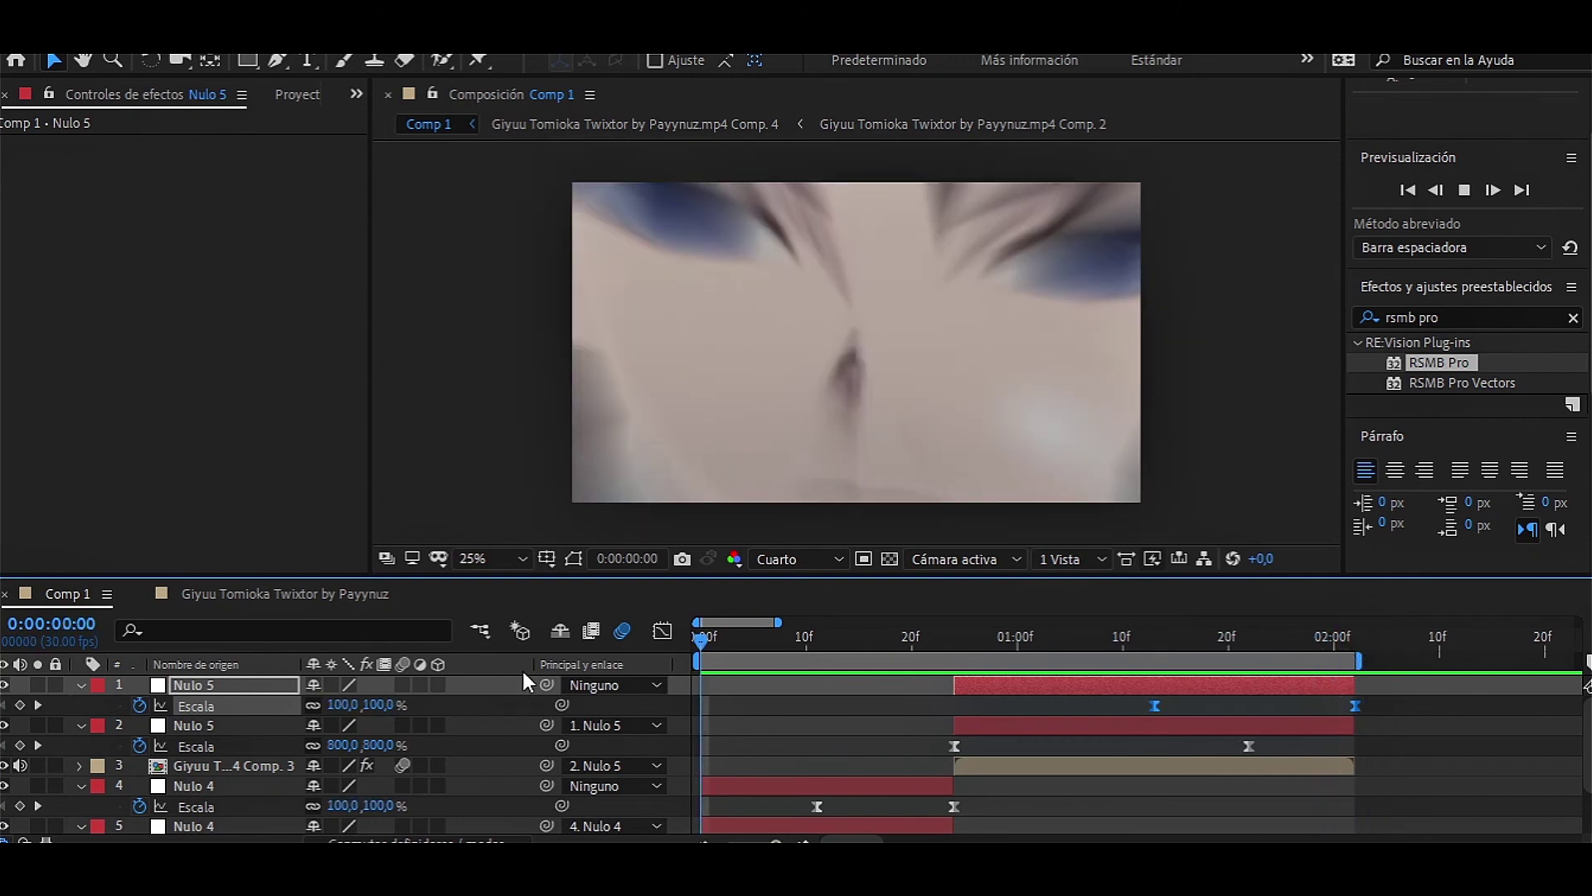
key(space)
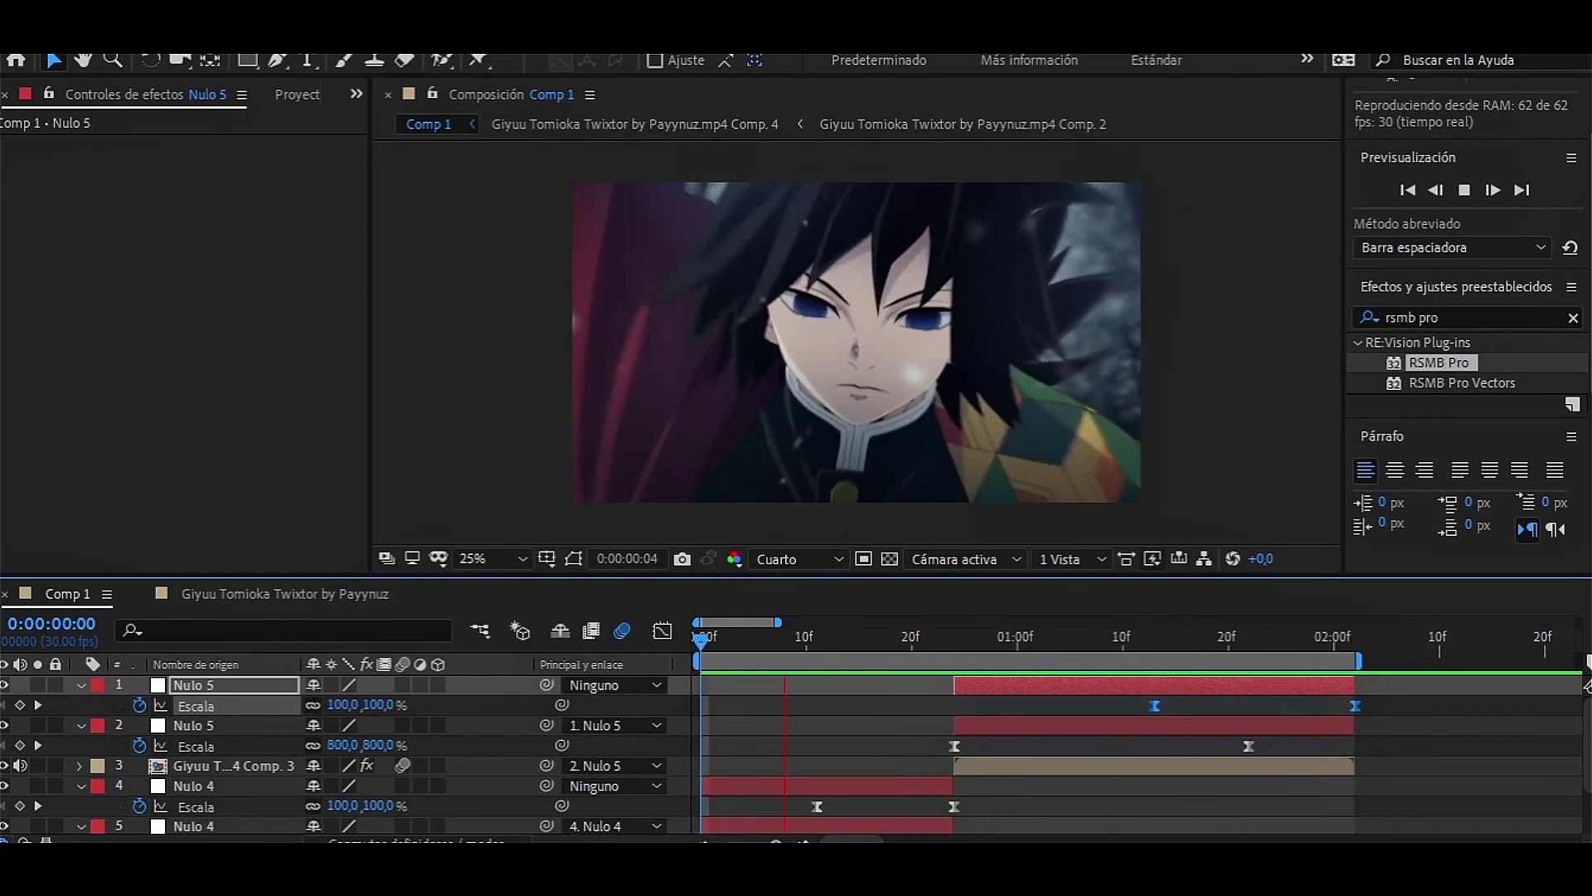
key(space)
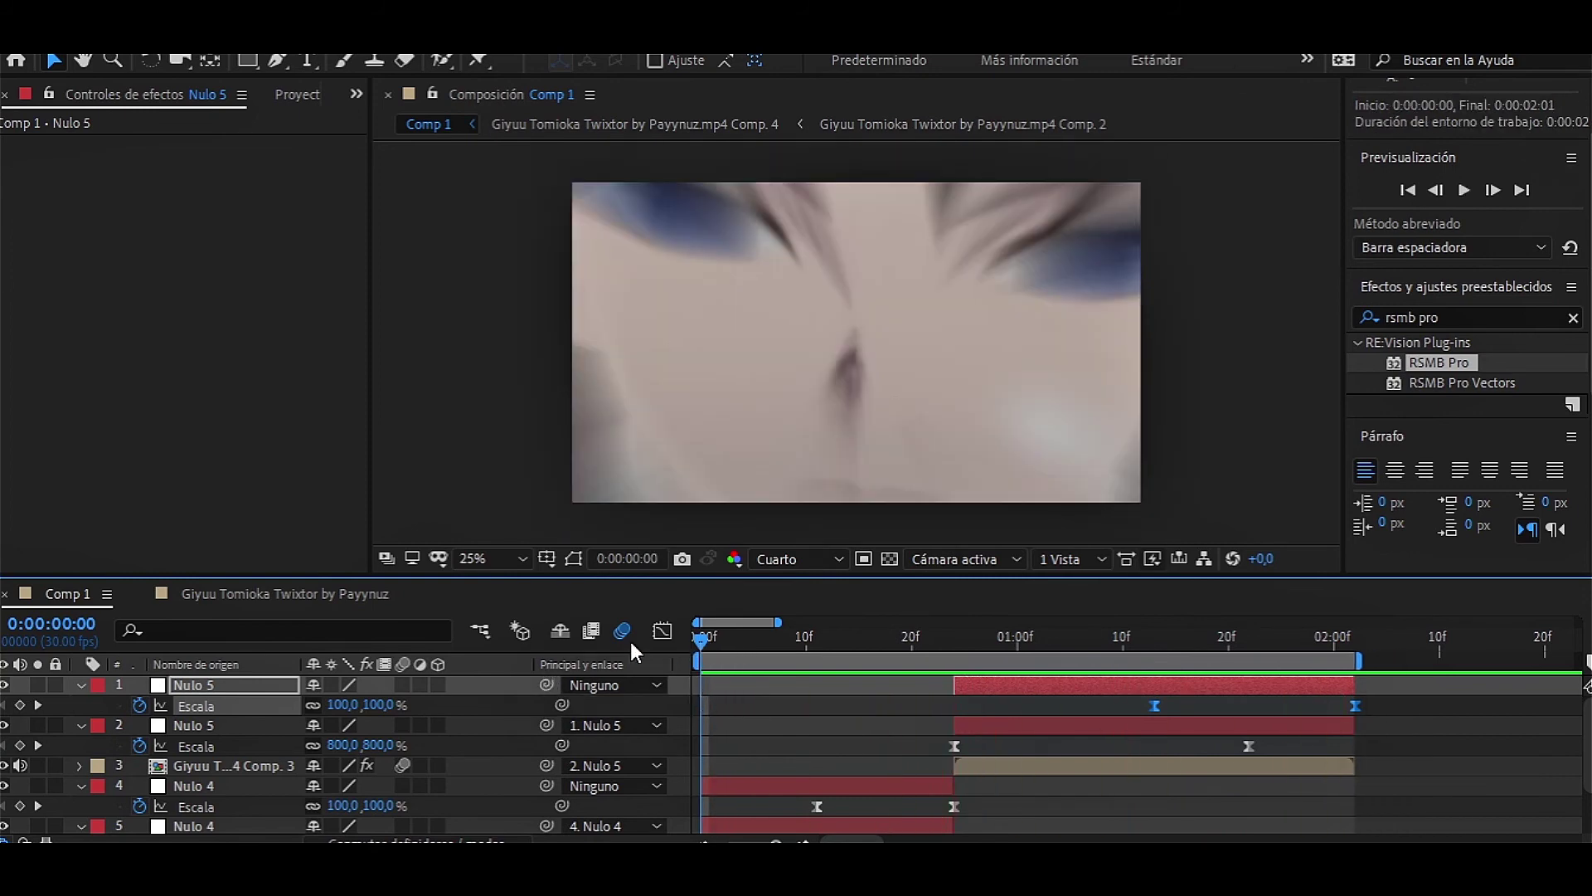
key(alt+Tab)
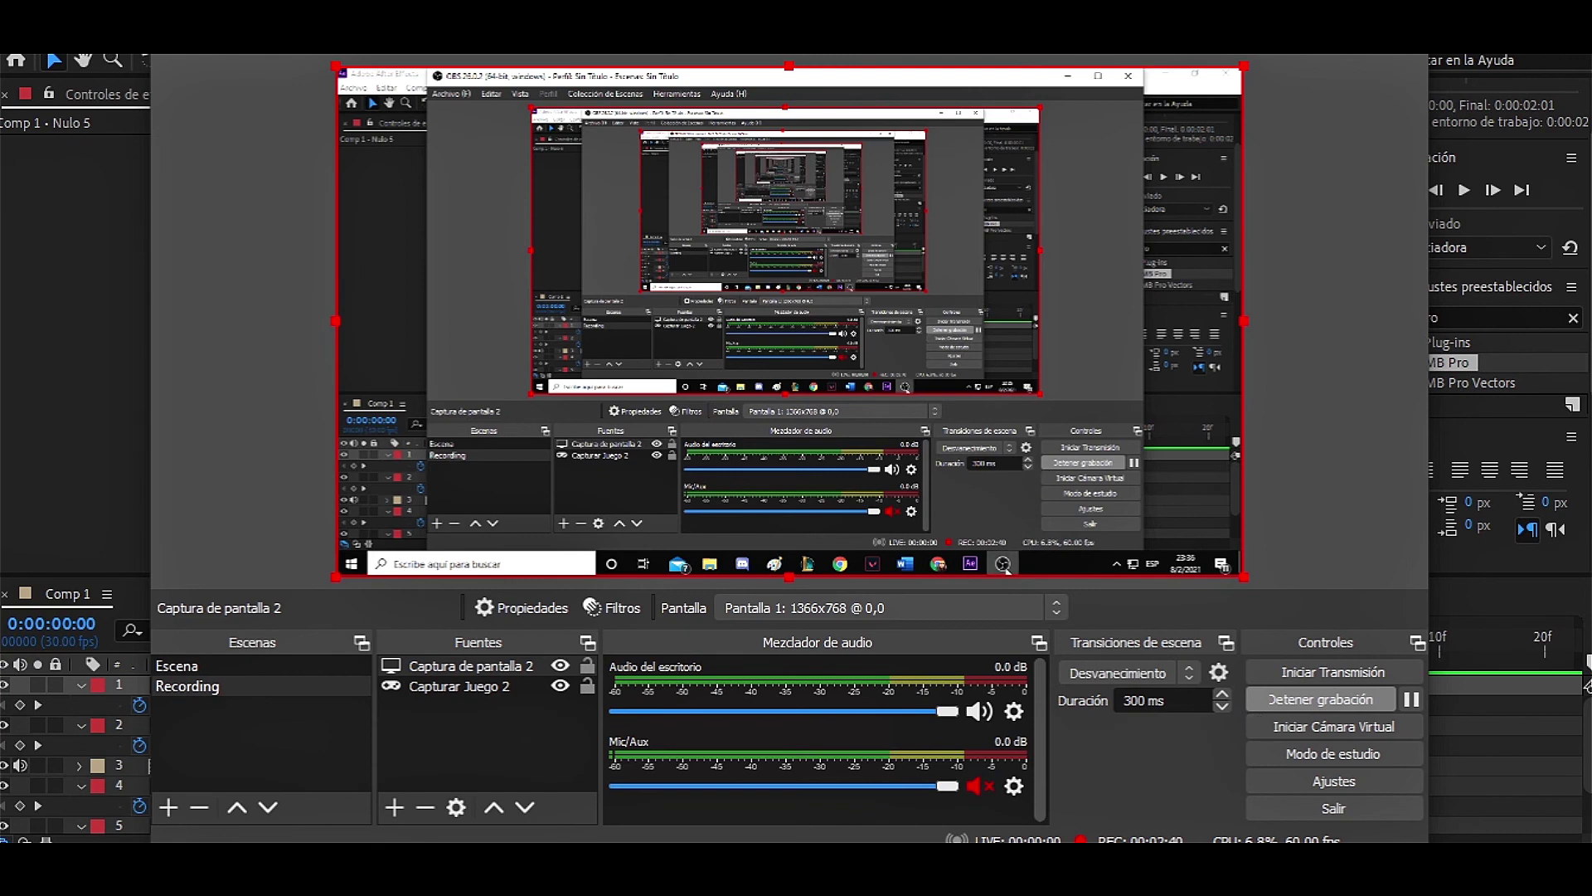
key(alt+Tab)
click(727, 646)
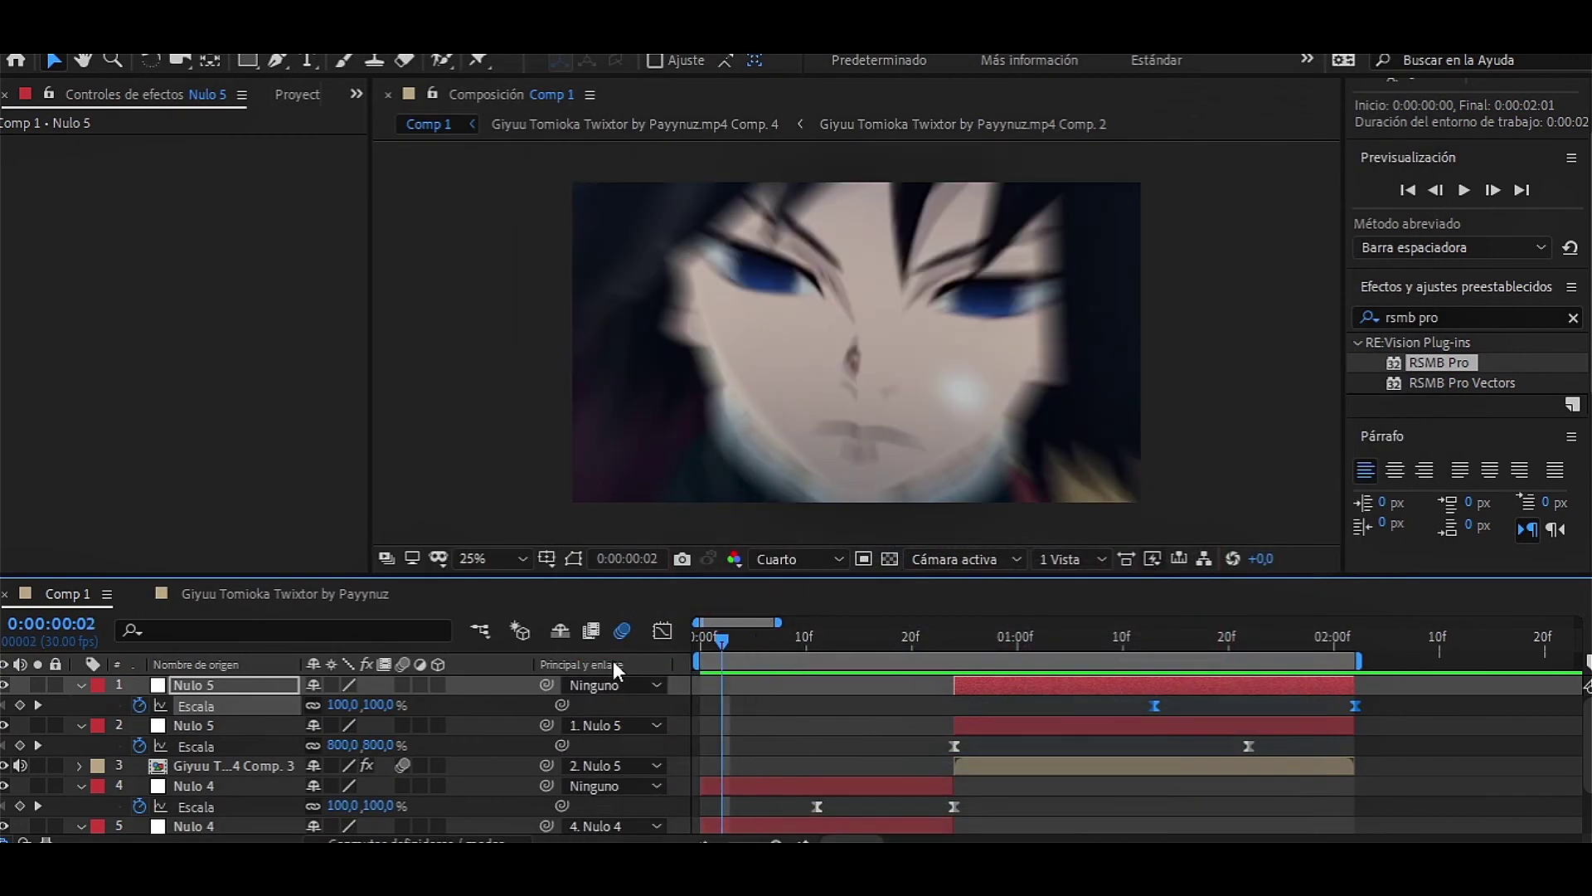
Precompose all seven Comp 1 layers into a single Precomp. 1 layer.
scroll(316, 776, down, 3)
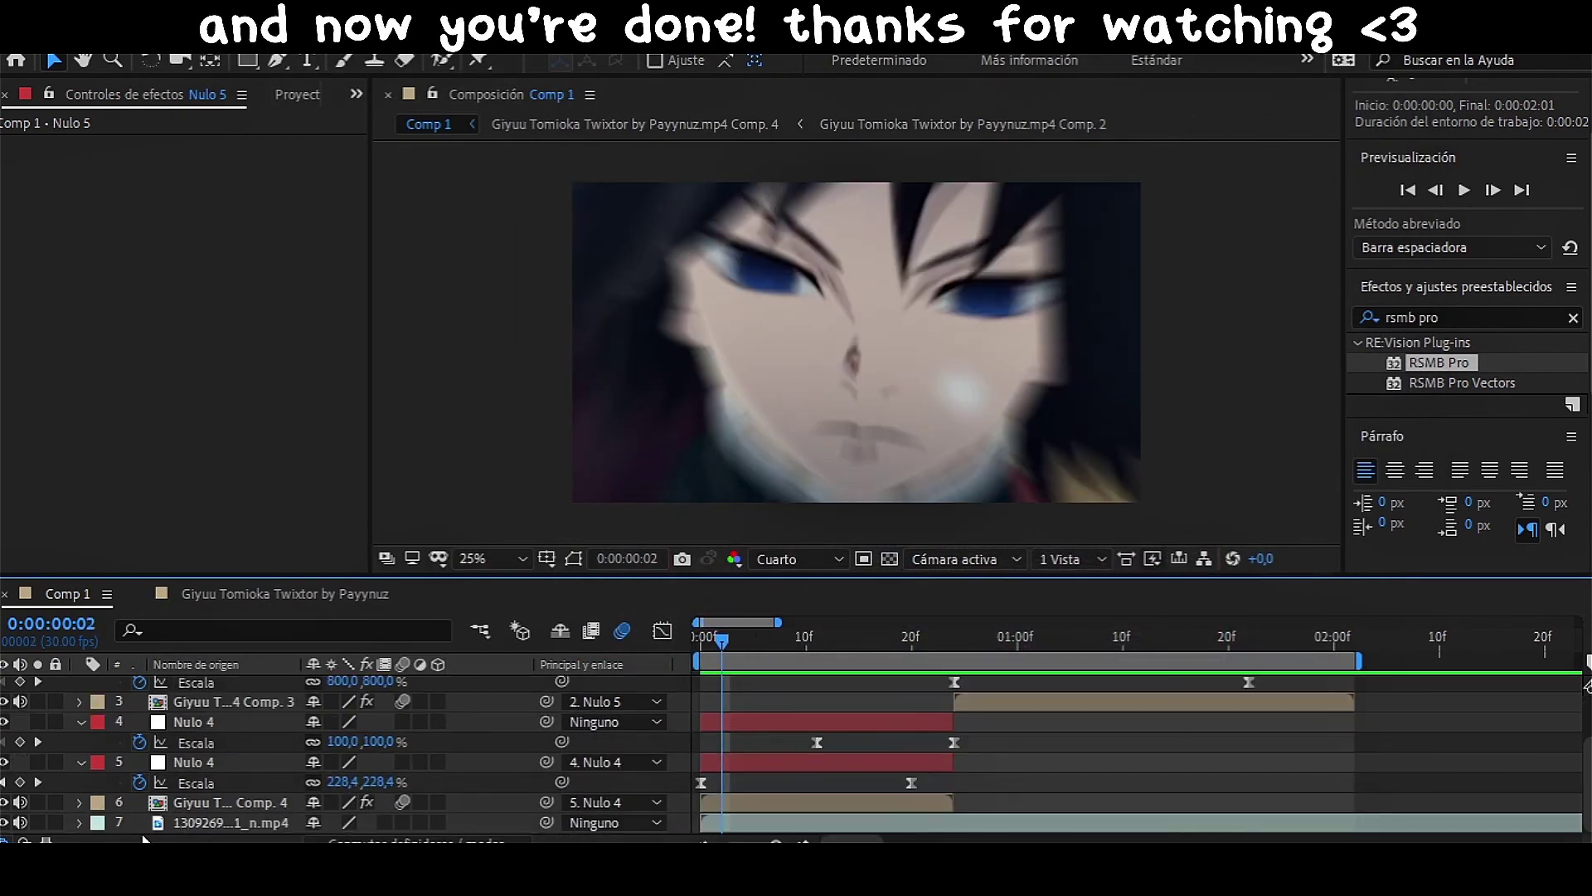
drag(118, 823, 421, 355)
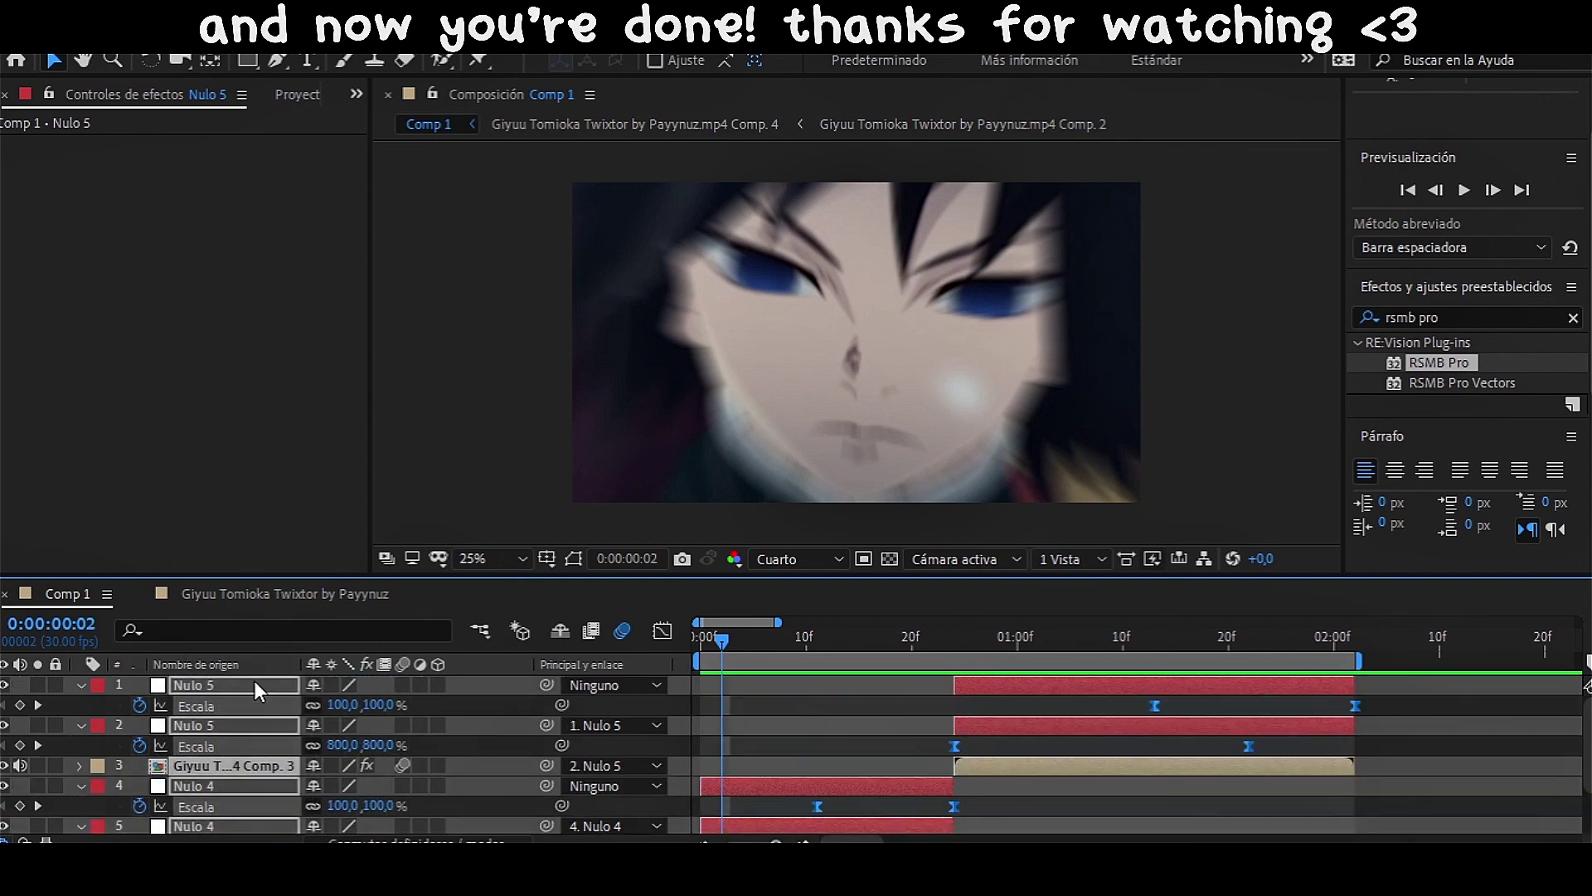
right_click(256, 680)
click(377, 578)
click(908, 585)
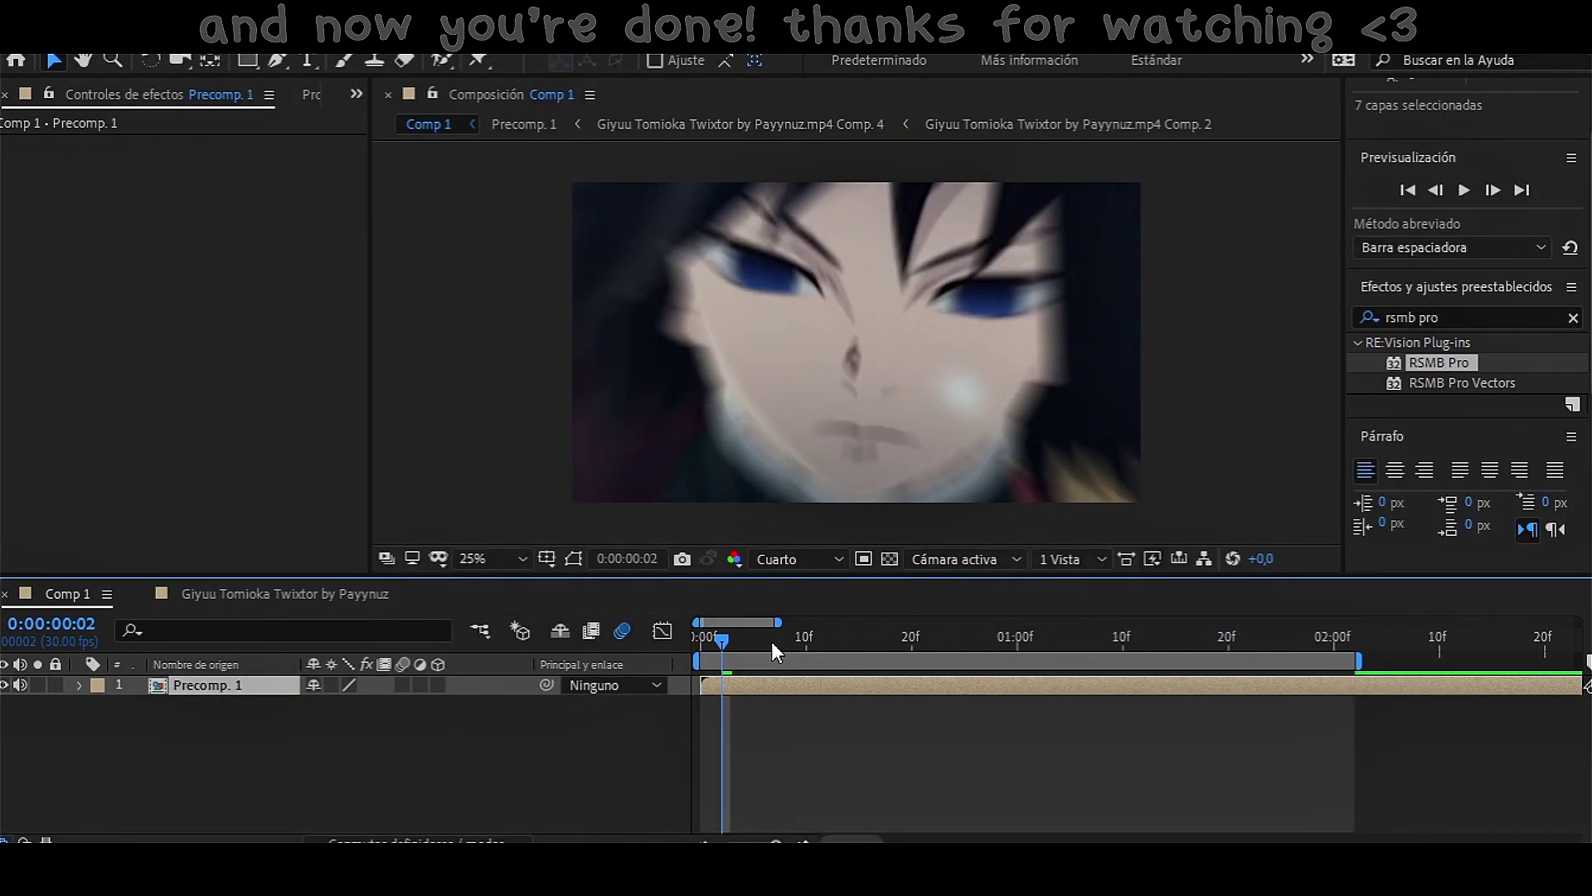
click(465, 698)
click(1498, 317)
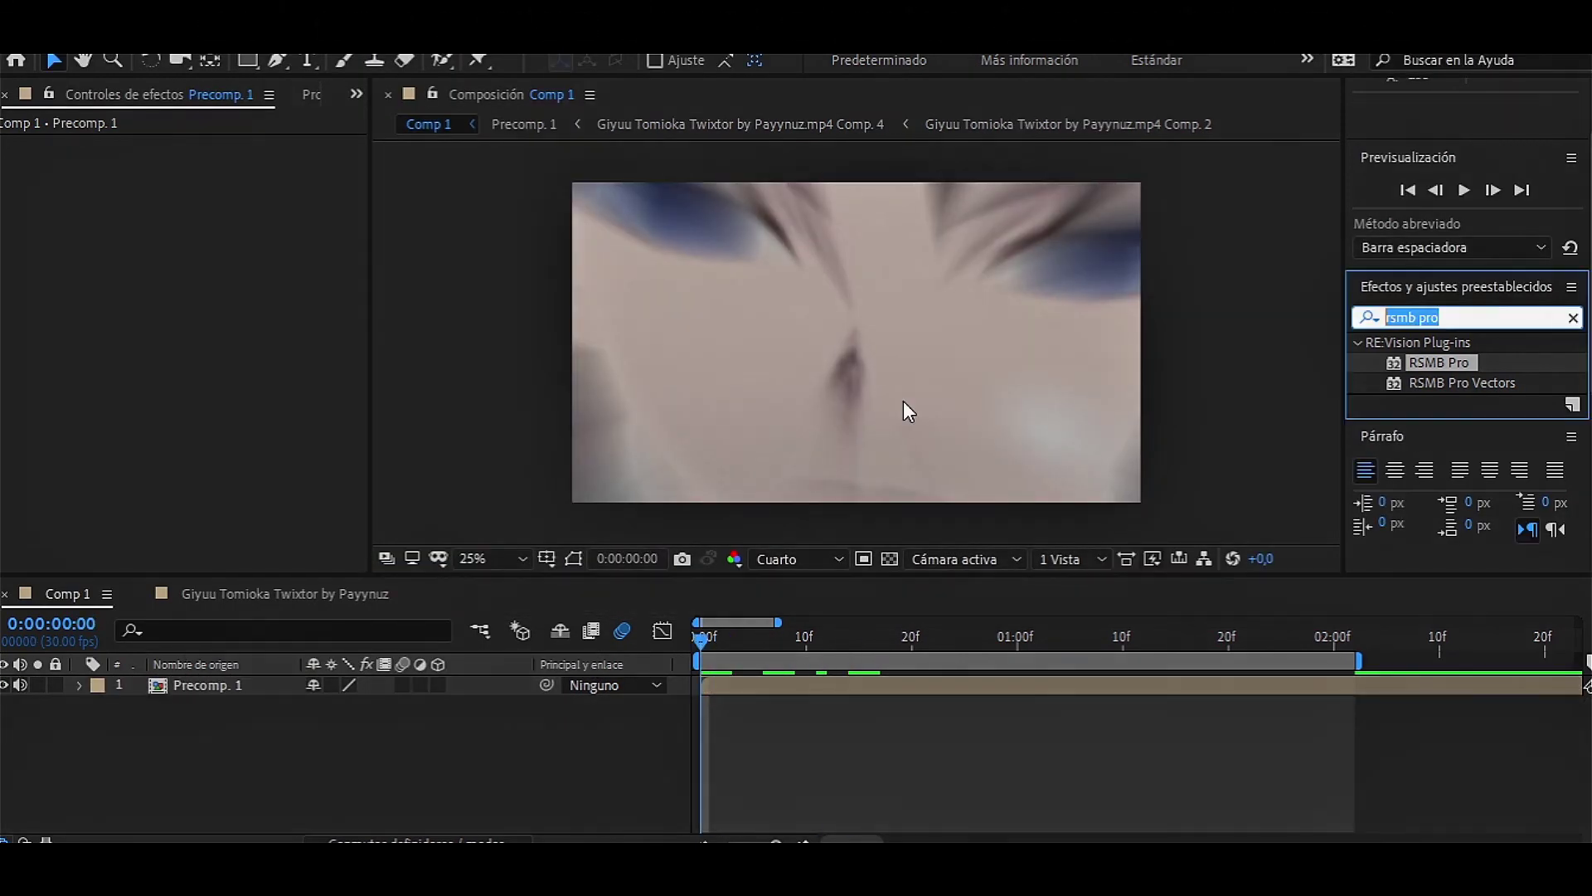
Apply RSMB Pro to Precomp. 1 with Blur Amt 1.00 and Sensitivity 100.
drag(1439, 363, 1110, 692)
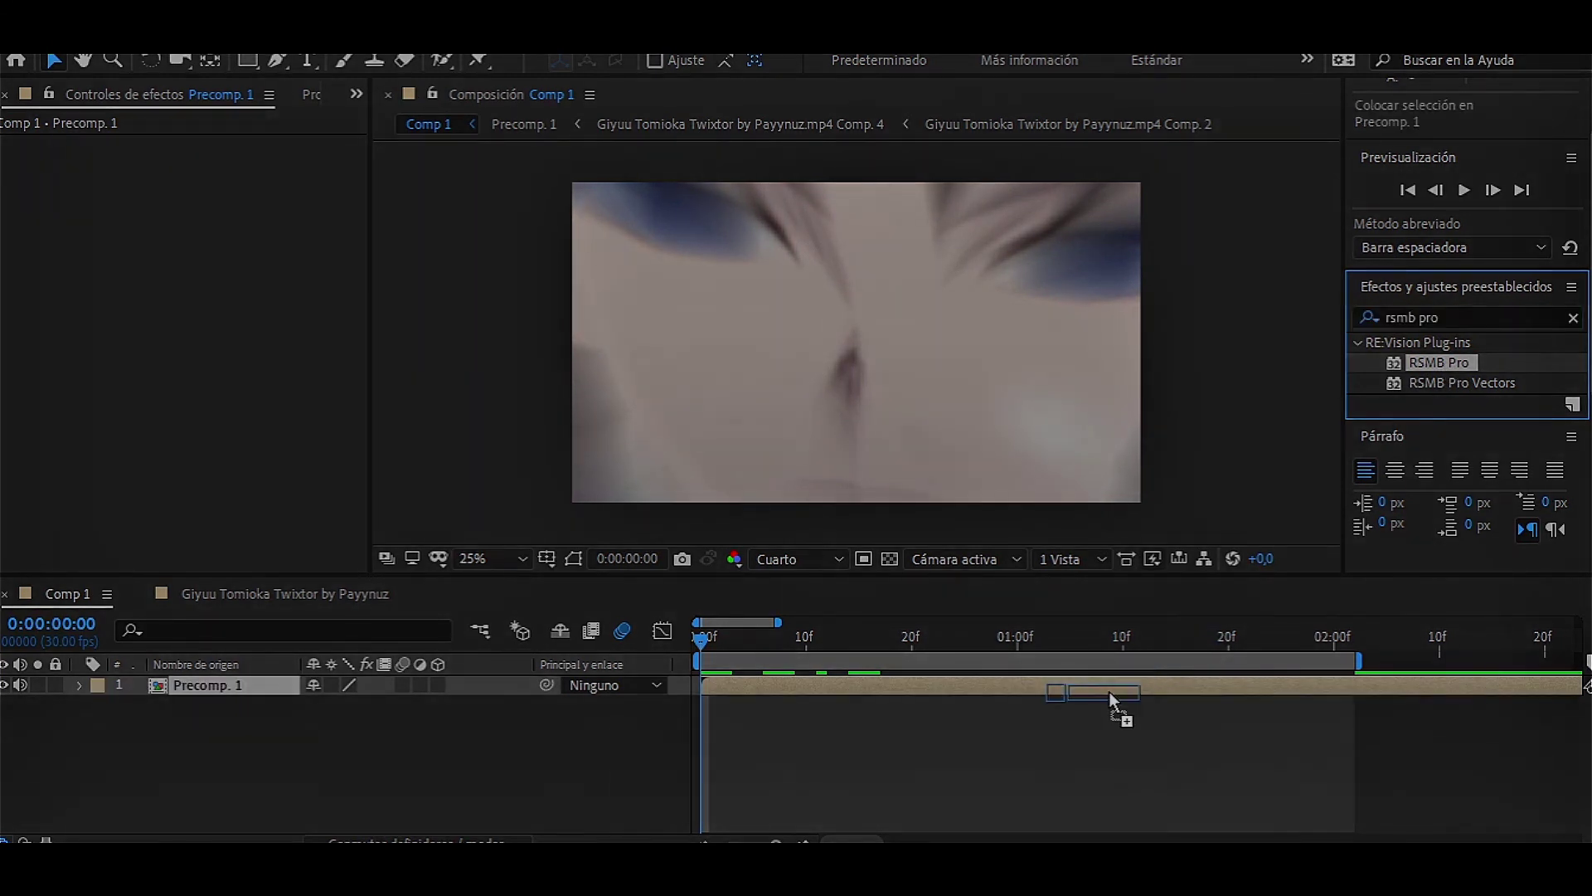
click(209, 204)
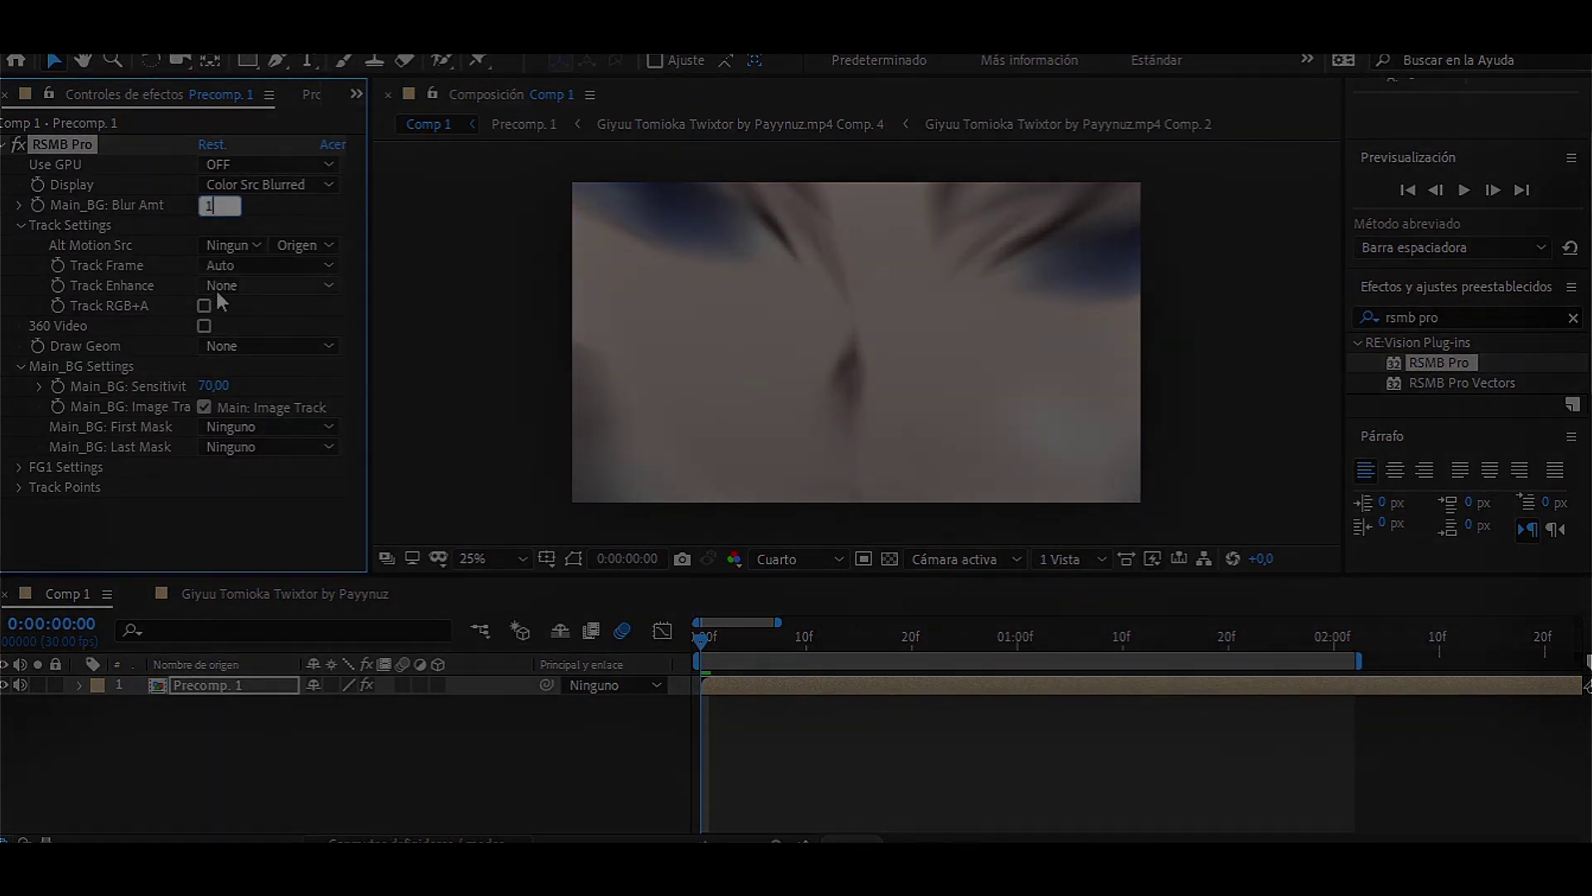
text(1)
key(Tab)
text(100)
key(Return)
click(552, 659)
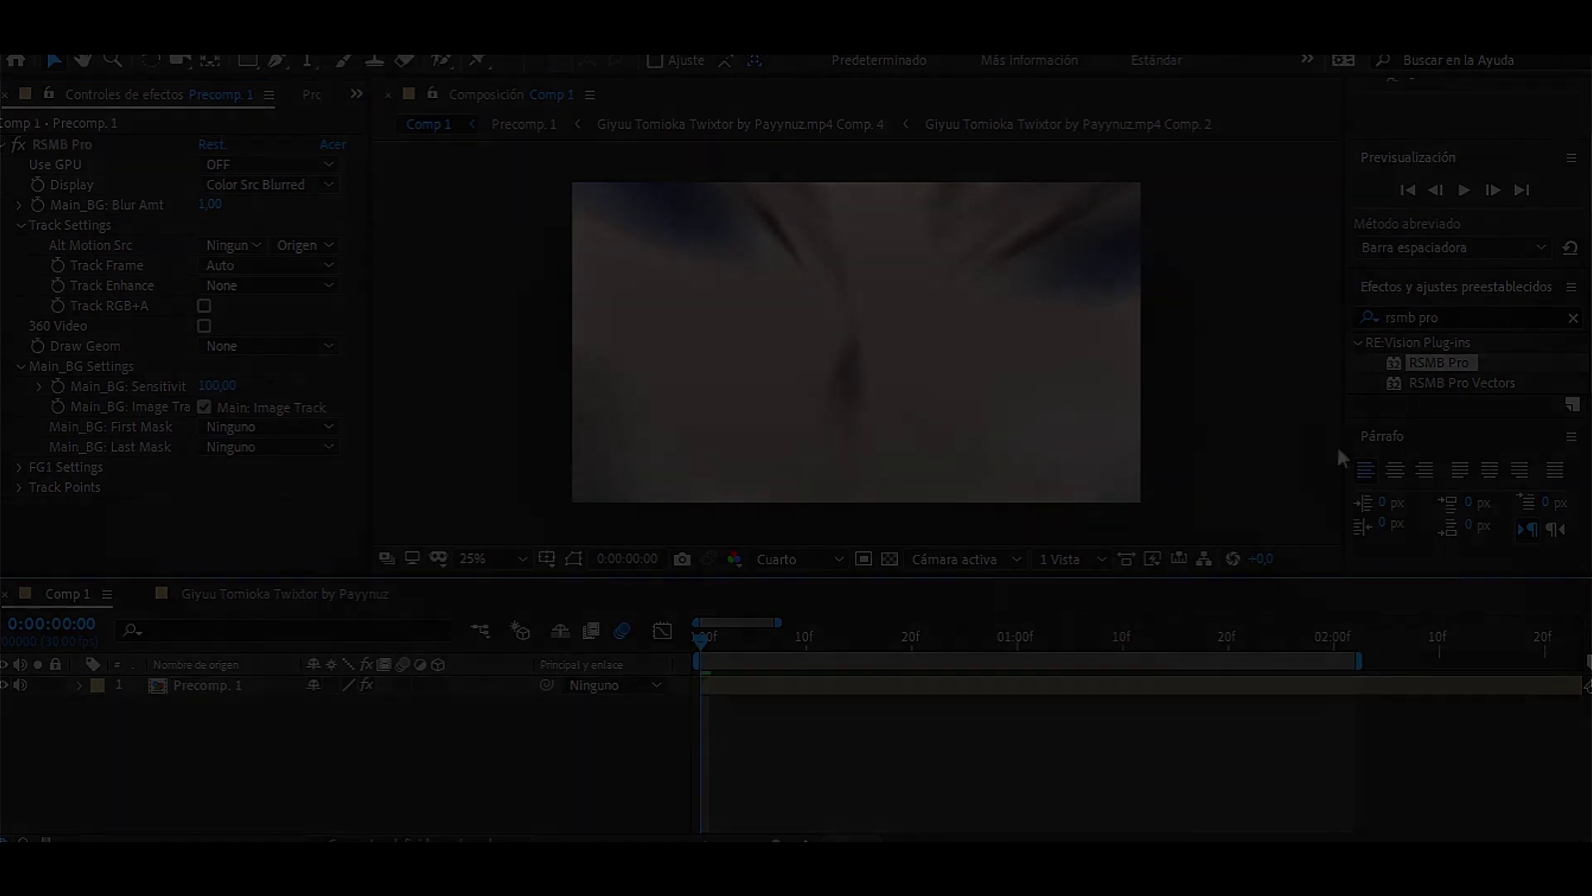